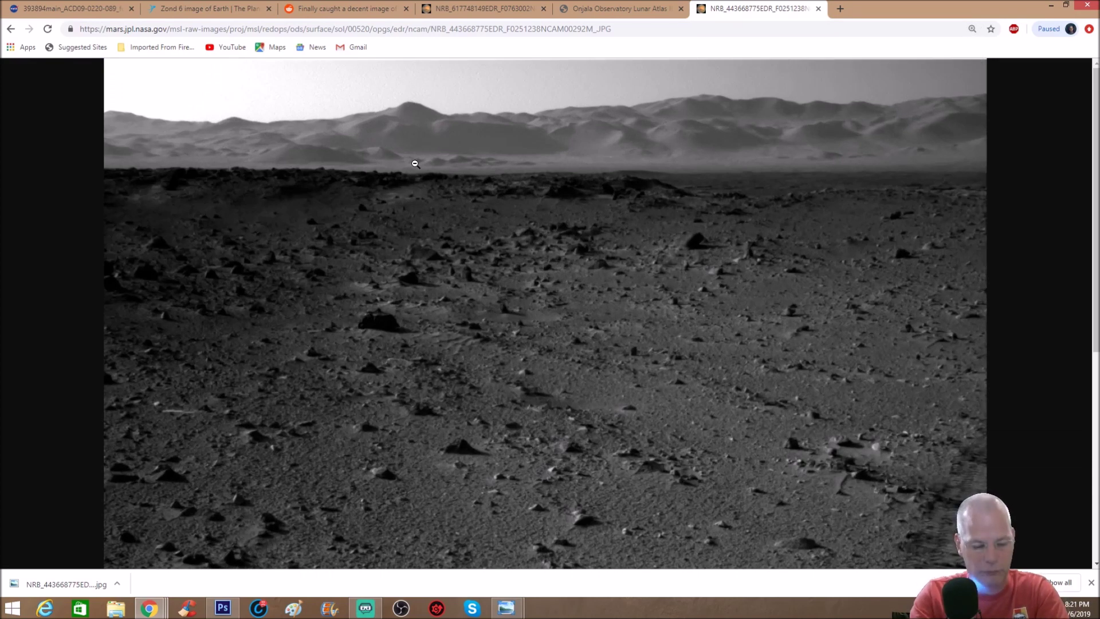
Examine the horizon and hills of the Mars rover photo closely from one side to the other, ending with the whole image in view
key(ctrl+plus)
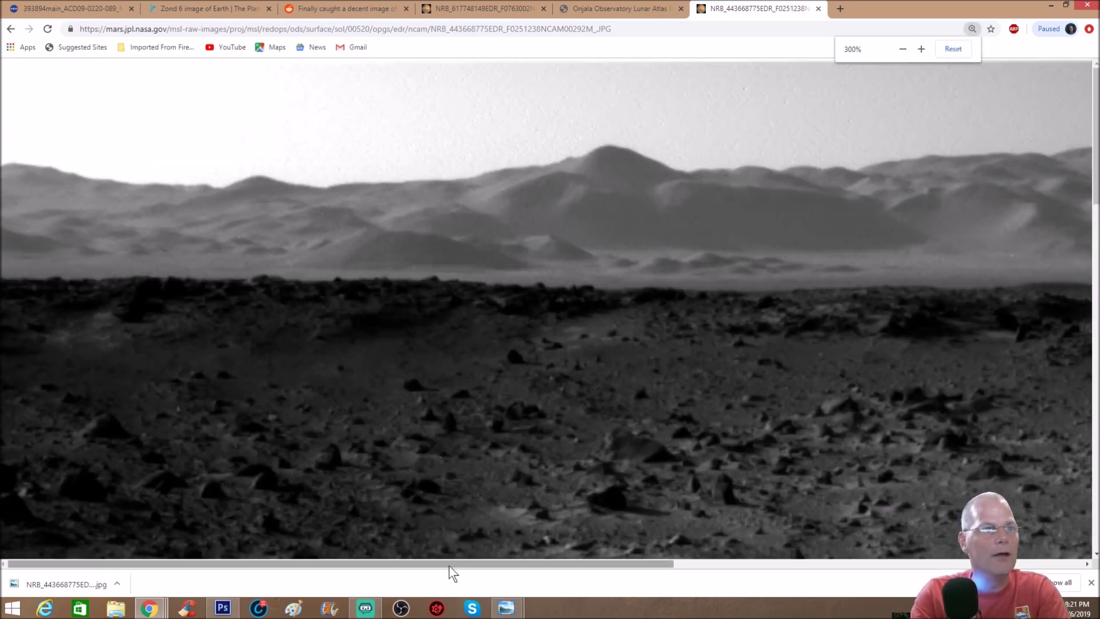
key(ctrl+plus)
key(ctrl+plus)
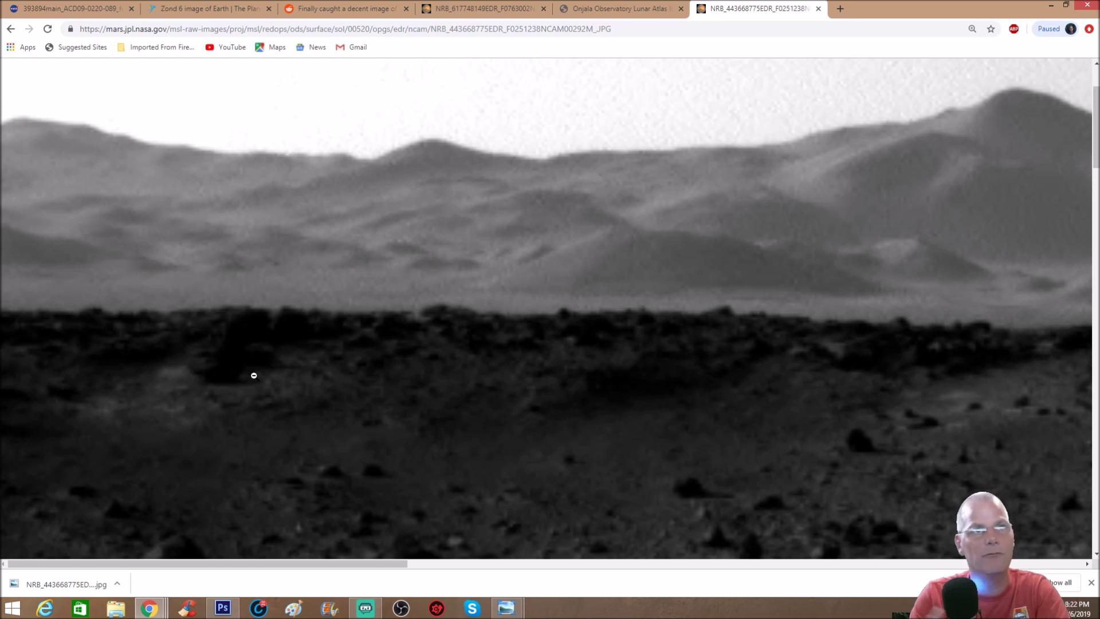
key(ctrl+minus)
key(ctrl+minus)
key(ctrl+minus)
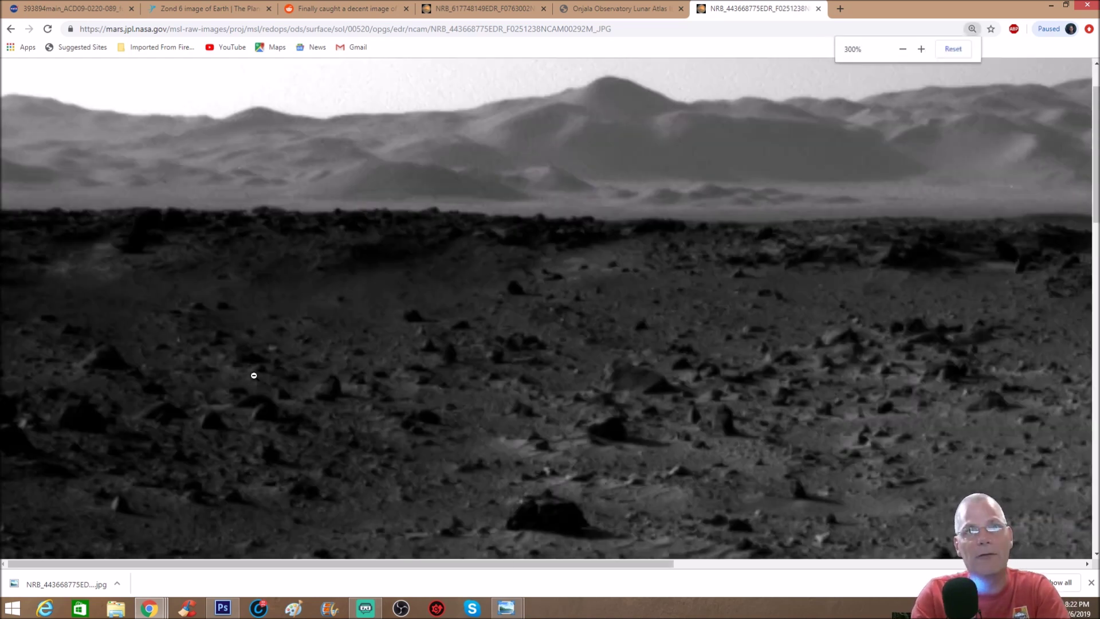
drag(445, 564, 489, 555)
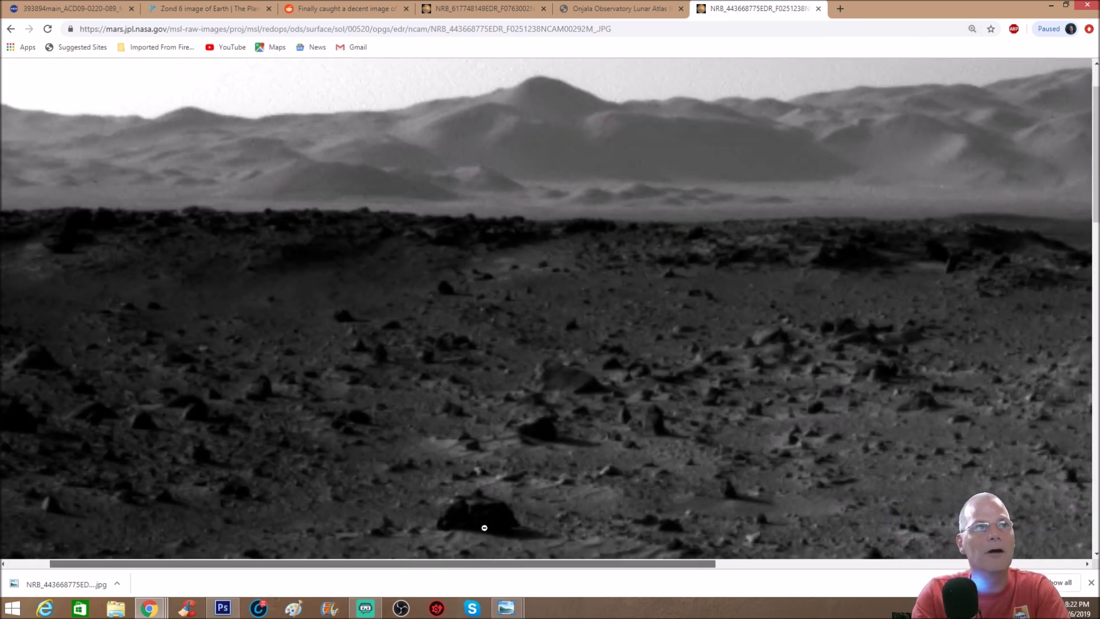
key(ctrl+plus)
key(ctrl+plus)
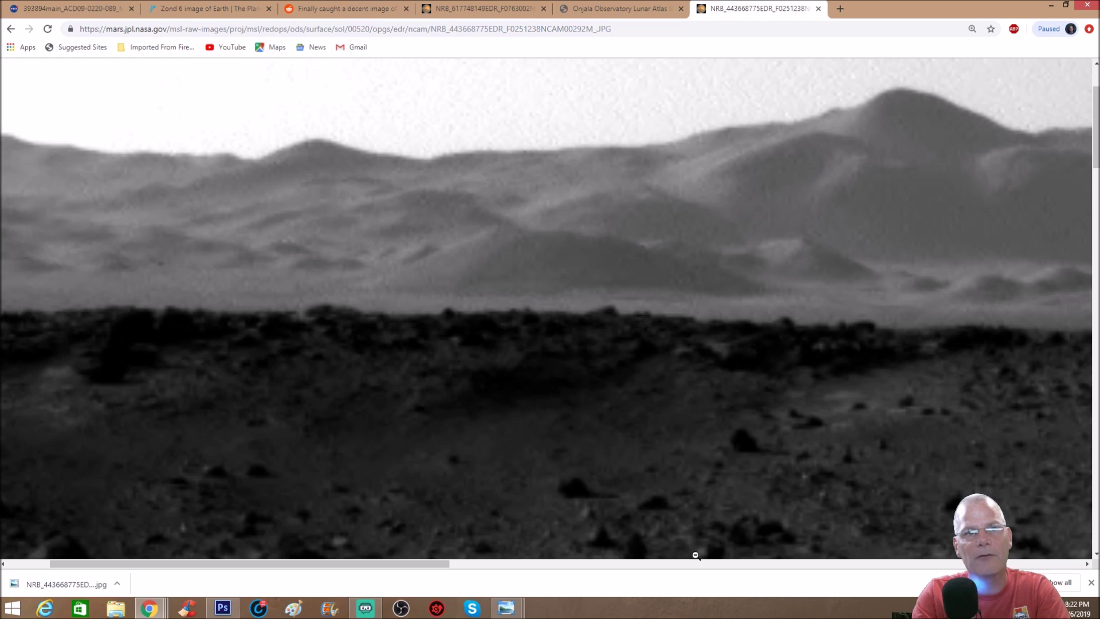
drag(438, 562, 775, 578)
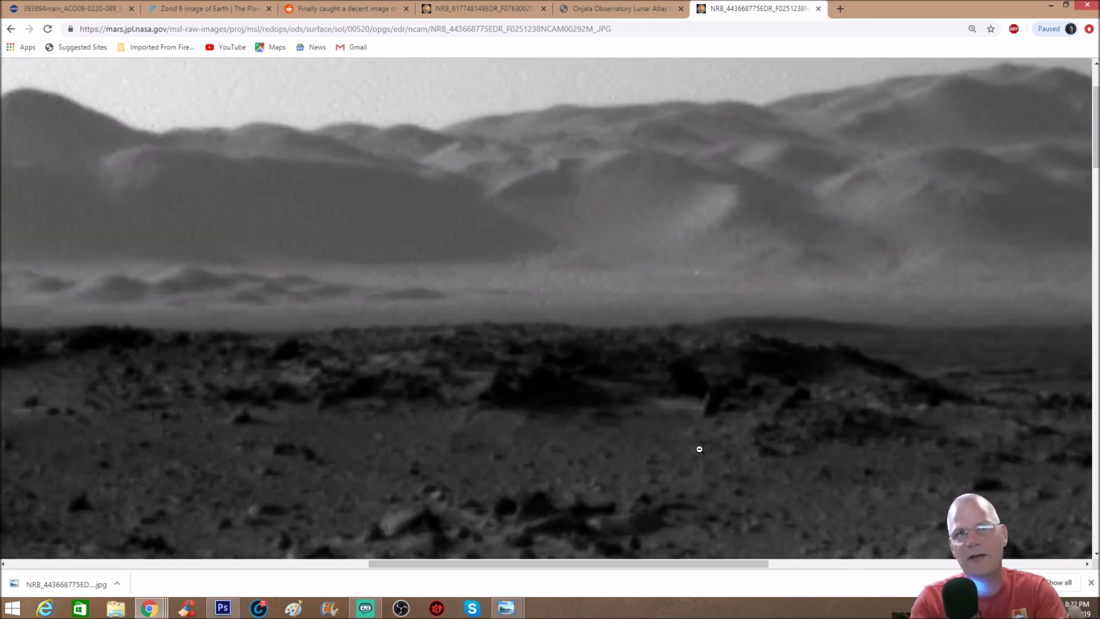
scroll(721, 444, down, 8)
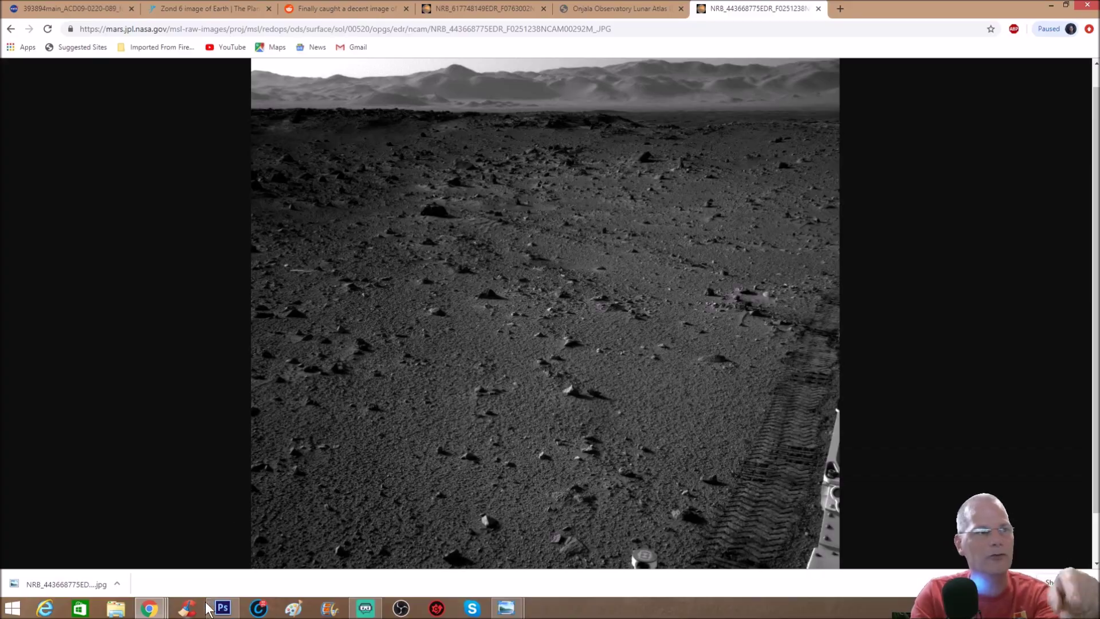
Switch to Photoshop and set the Mars rover image to Snapshot 1
click(223, 607)
click(961, 80)
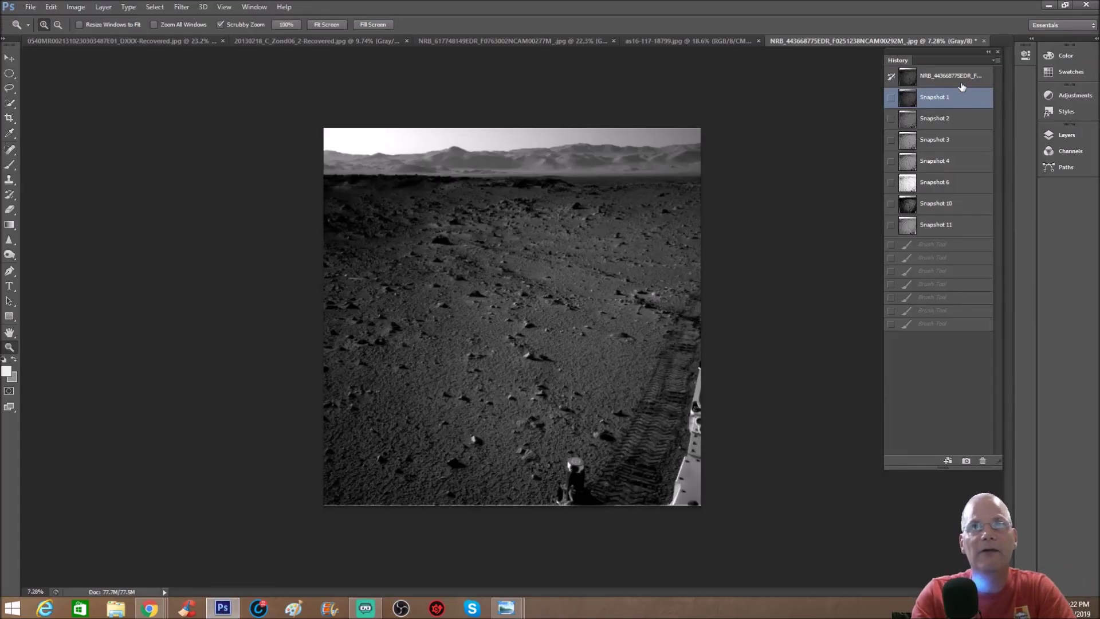
click(559, 198)
key(ctrl+z)
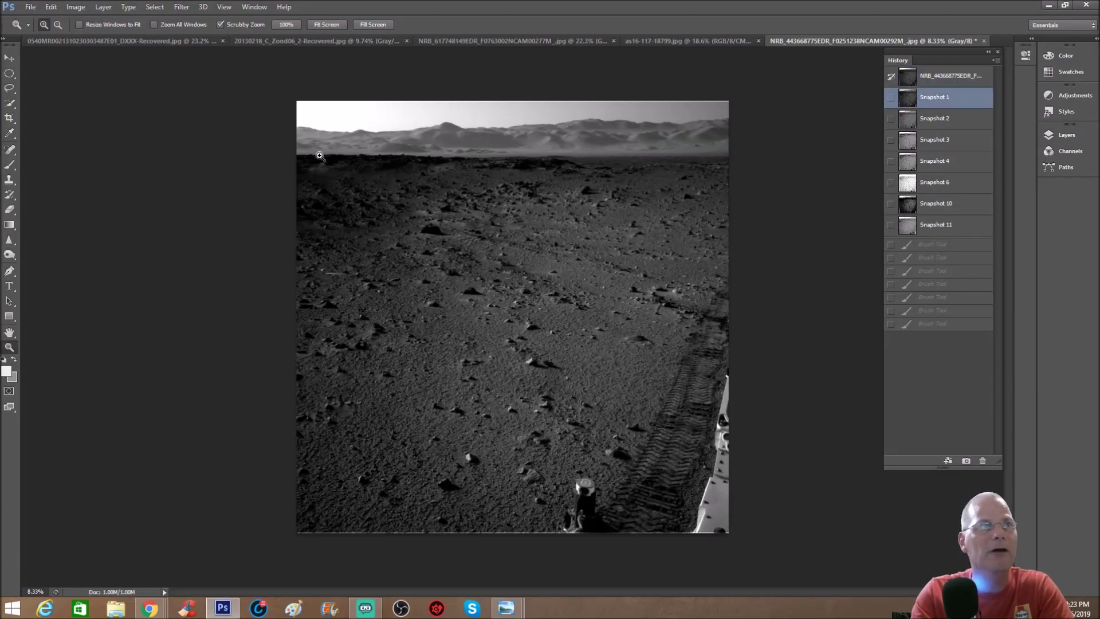
Circle the dark rock on the horizon near the image's left edge with the white Brush, and restore Snapshot 1
drag(328, 166, 405, 262)
scroll(407, 265, up, 5)
scroll(408, 268, up, 3)
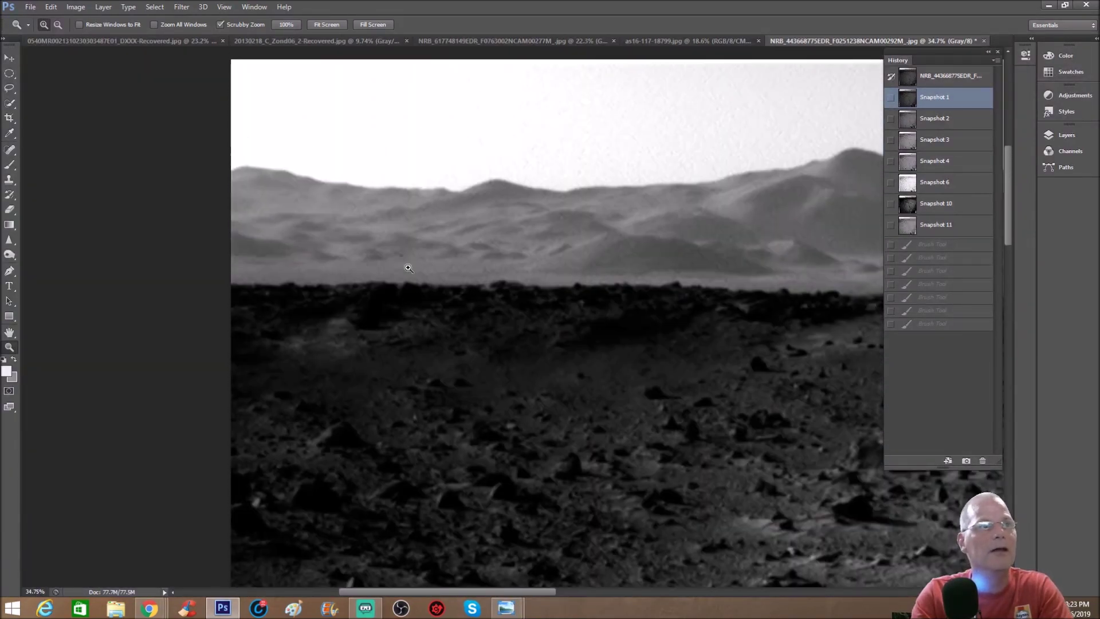
drag(378, 290, 382, 320)
scroll(390, 318, down, 2)
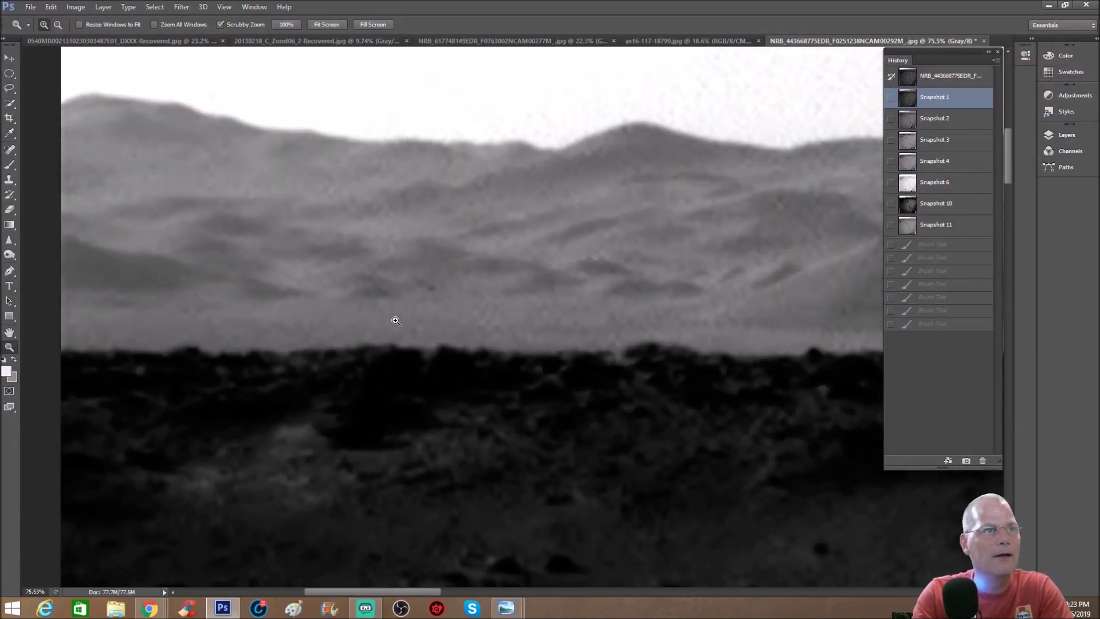
key(b)
mouse_move(304, 388)
mouse_down()
mouse_move(406, 348)
mouse_move(427, 401)
mouse_move(422, 447)
mouse_move(388, 492)
mouse_move(300, 486)
mouse_move(283, 441)
mouse_move(305, 389)
mouse_up()
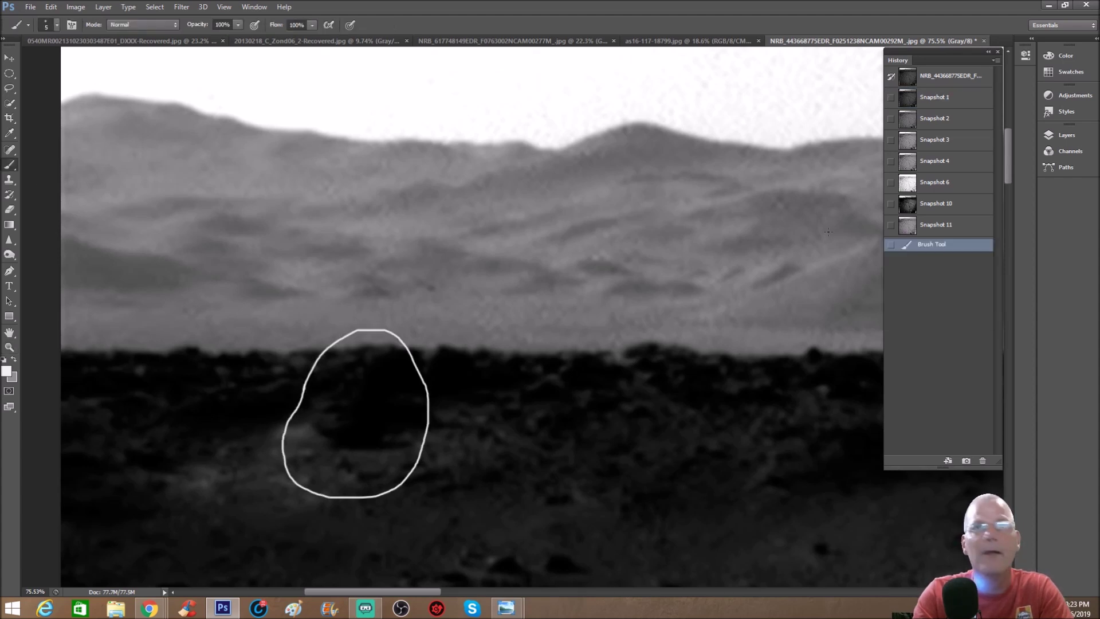
click(950, 102)
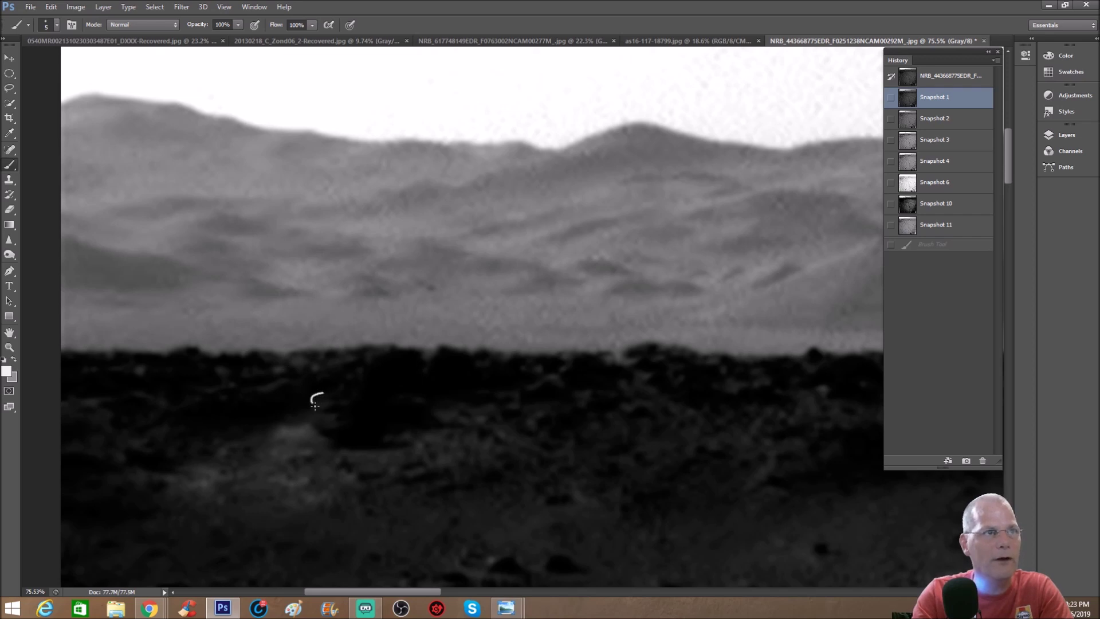
Trace a small winding profile line on the near edge of the dark rock with the white Brush, and restore Snapshot 1
mouse_move(341, 413)
mouse_down()
mouse_move(314, 428)
mouse_move(334, 436)
mouse_up()
drag(322, 393, 335, 391)
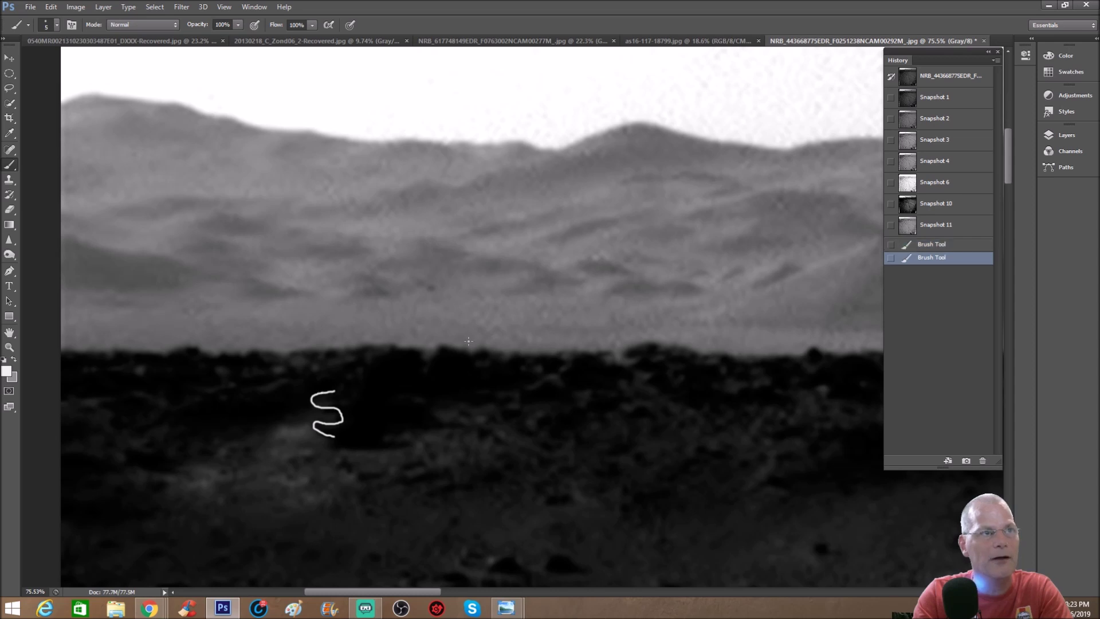
click(956, 98)
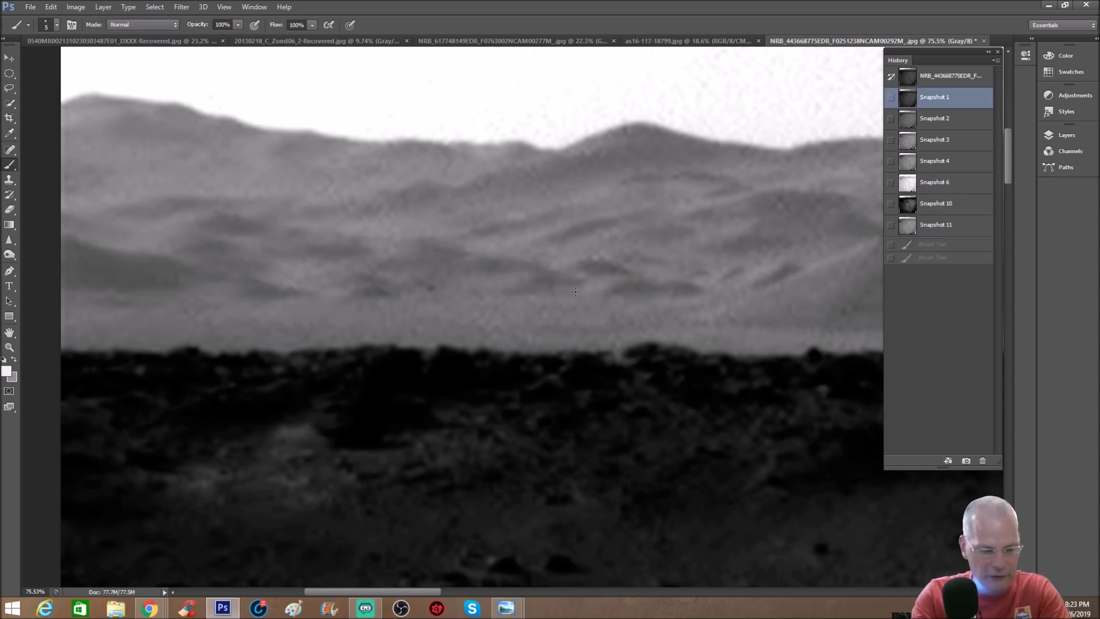
Set the image to Snapshot 2 and examine the dark rock on the horizon at 100% zoom
scroll(576, 298, down, 1)
scroll(576, 298, down, 1)
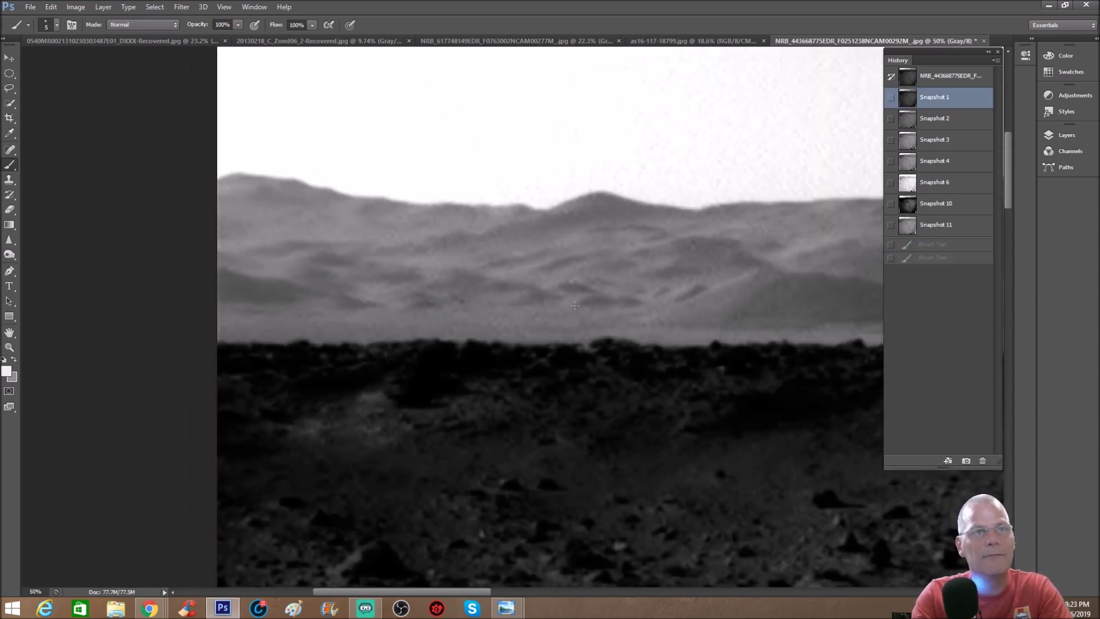
drag(467, 592, 493, 587)
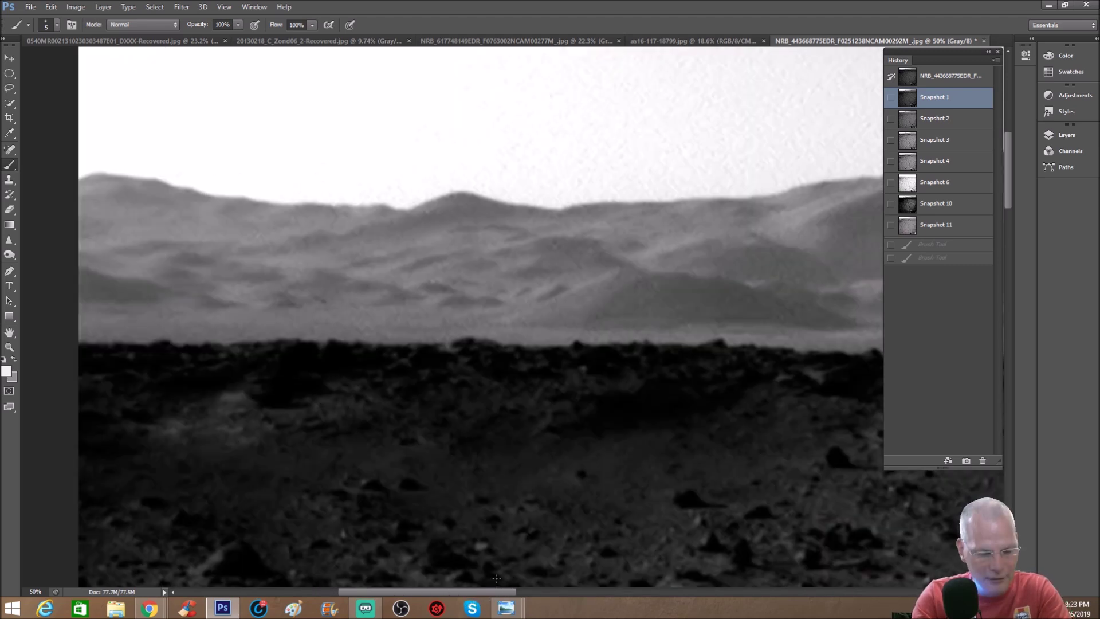
scroll(505, 579, down, 2)
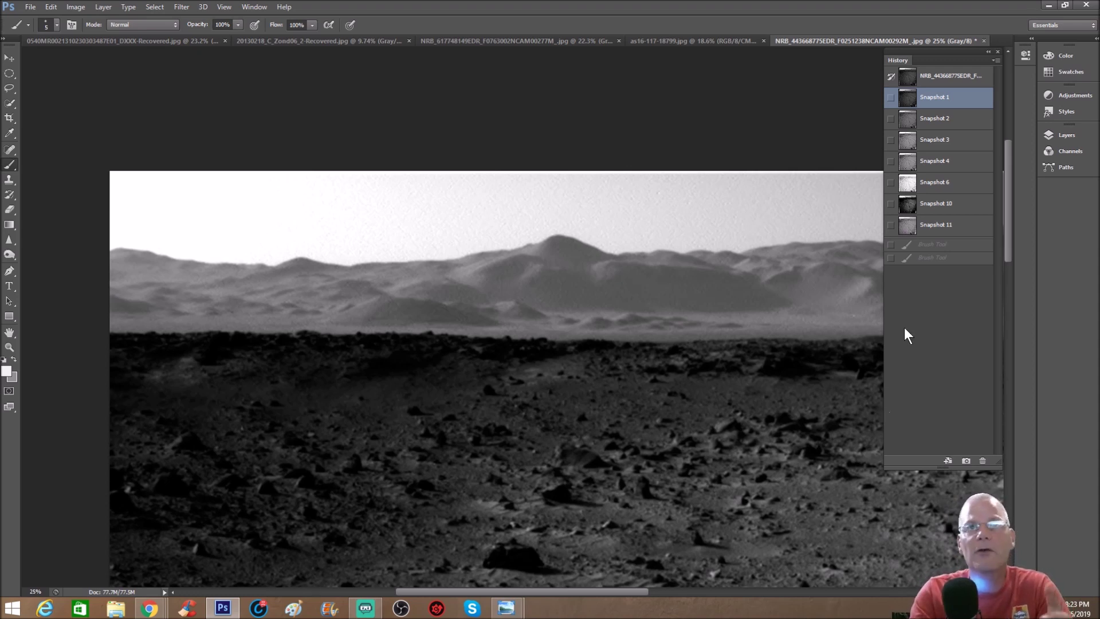
click(951, 122)
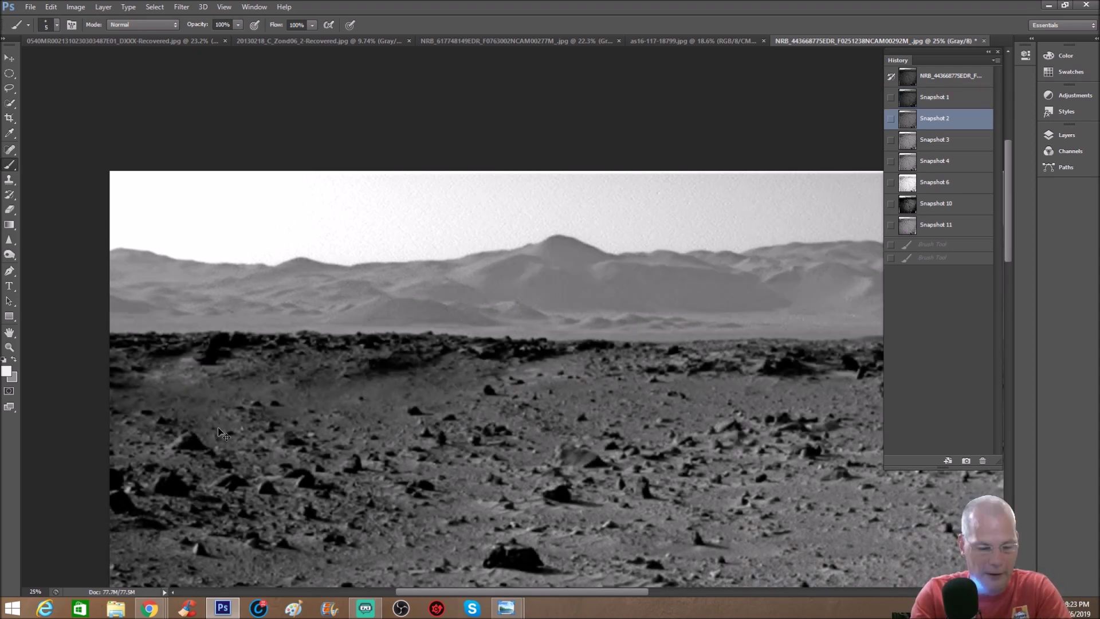
key(ctrl+plus)
drag(565, 593, 468, 580)
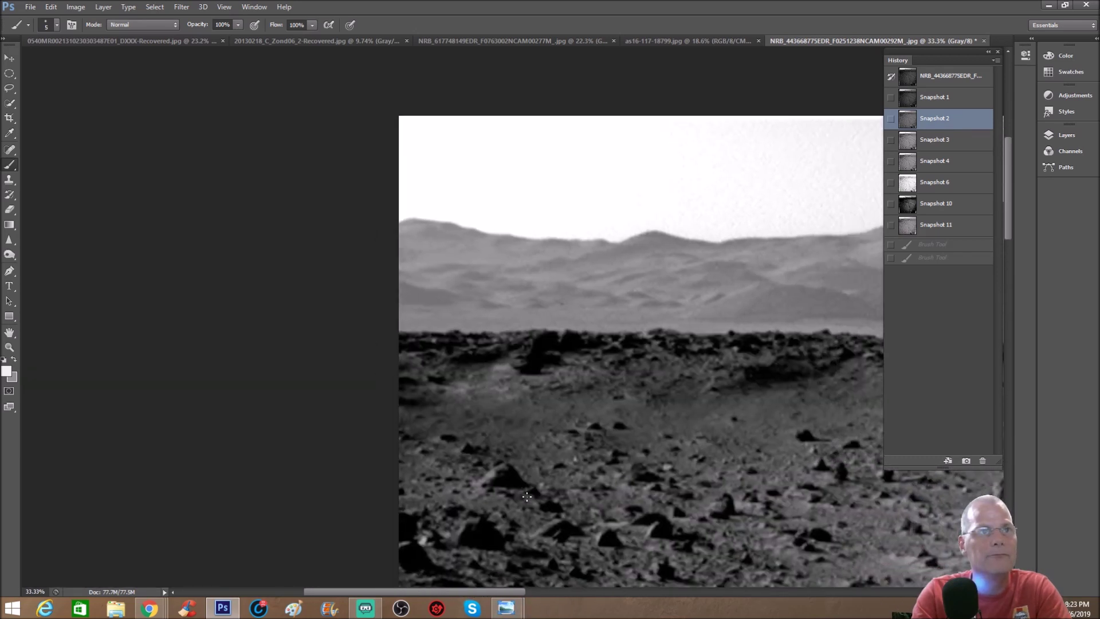
key(ctrl+plus)
key(ctrl+plus)
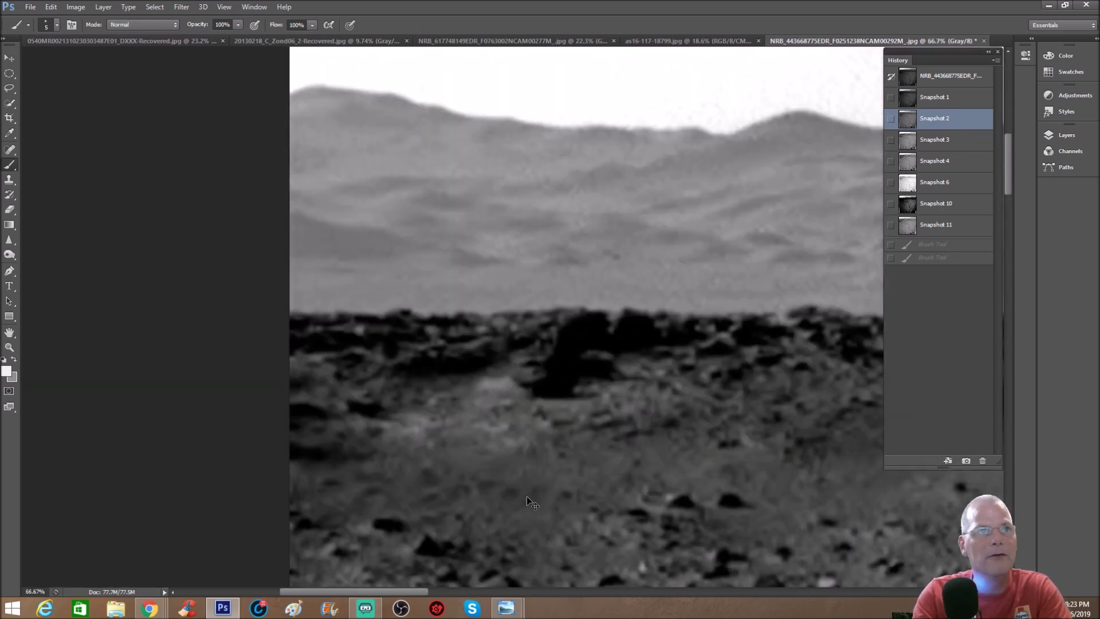
key(ctrl+plus)
Circle the dark rock with the white Brush and trace a face profile inside it with nose, lips, chin and back of the head
mouse_move(495, 375)
mouse_down()
mouse_move(507, 345)
mouse_move(576, 274)
mouse_move(638, 291)
mouse_move(659, 327)
mouse_move(660, 416)
mouse_move(599, 480)
mouse_move(511, 475)
mouse_move(490, 431)
mouse_move(510, 376)
mouse_up()
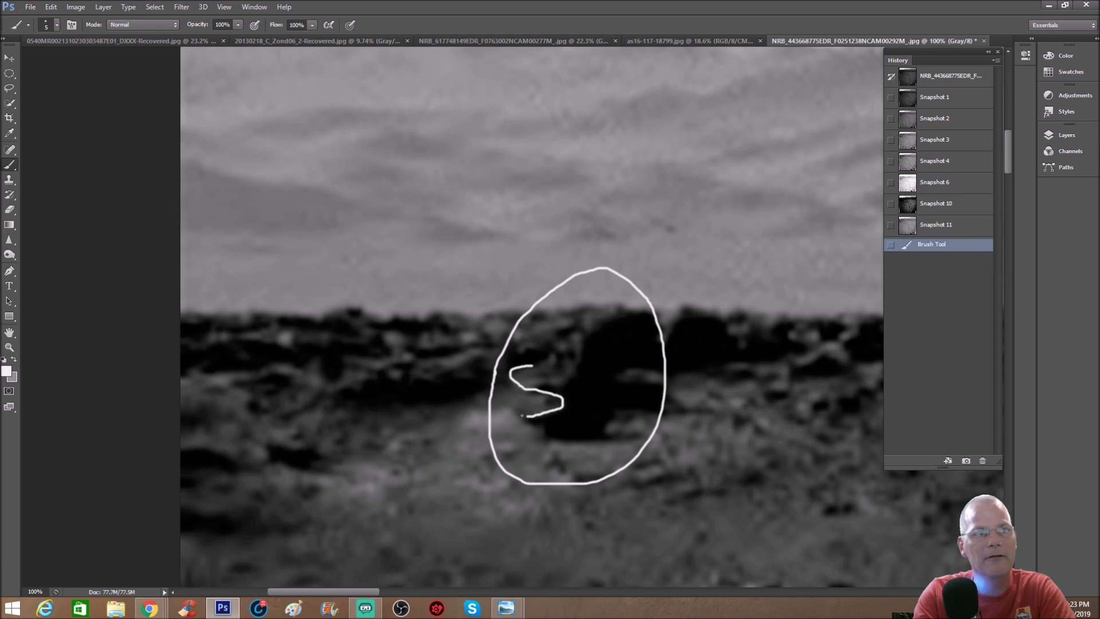
drag(555, 401, 551, 401)
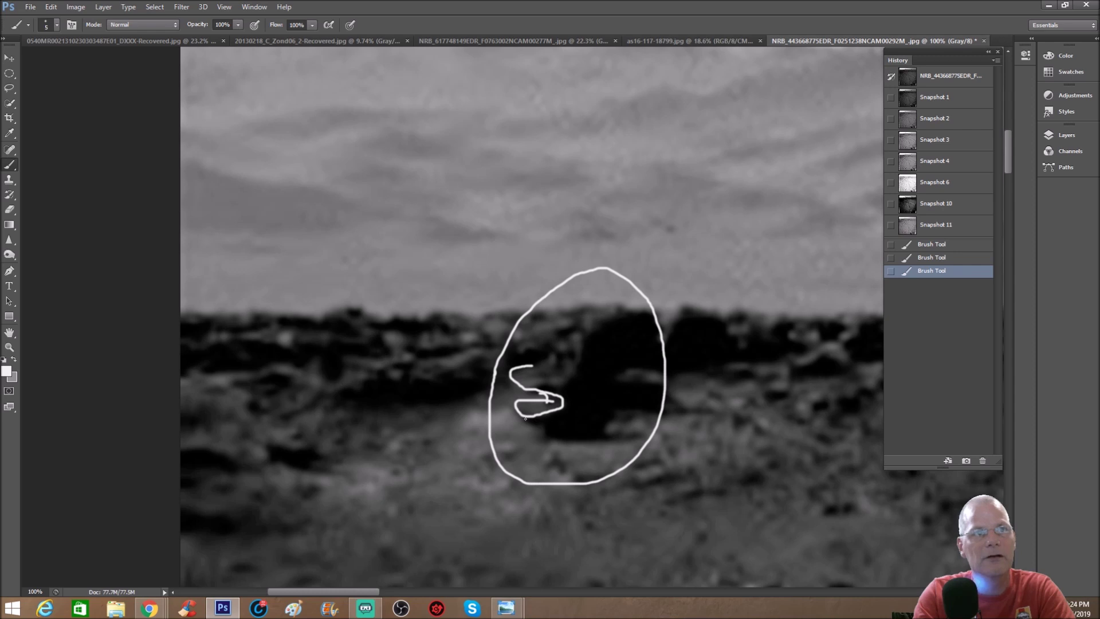
drag(545, 435, 545, 437)
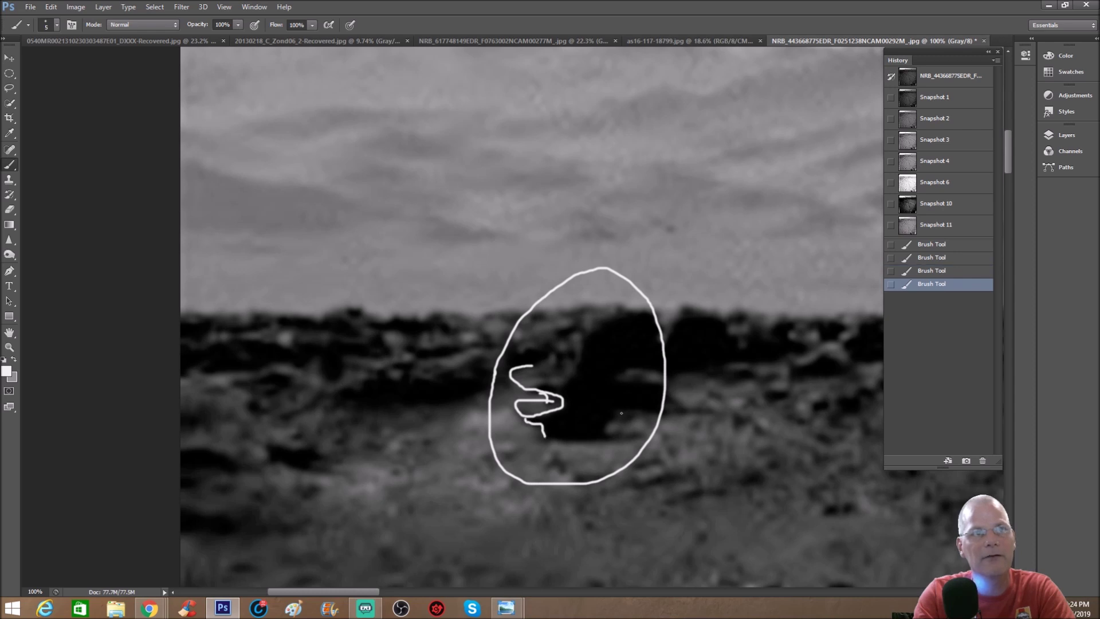
mouse_move(544, 363)
mouse_down()
mouse_move(576, 332)
mouse_move(574, 366)
mouse_up()
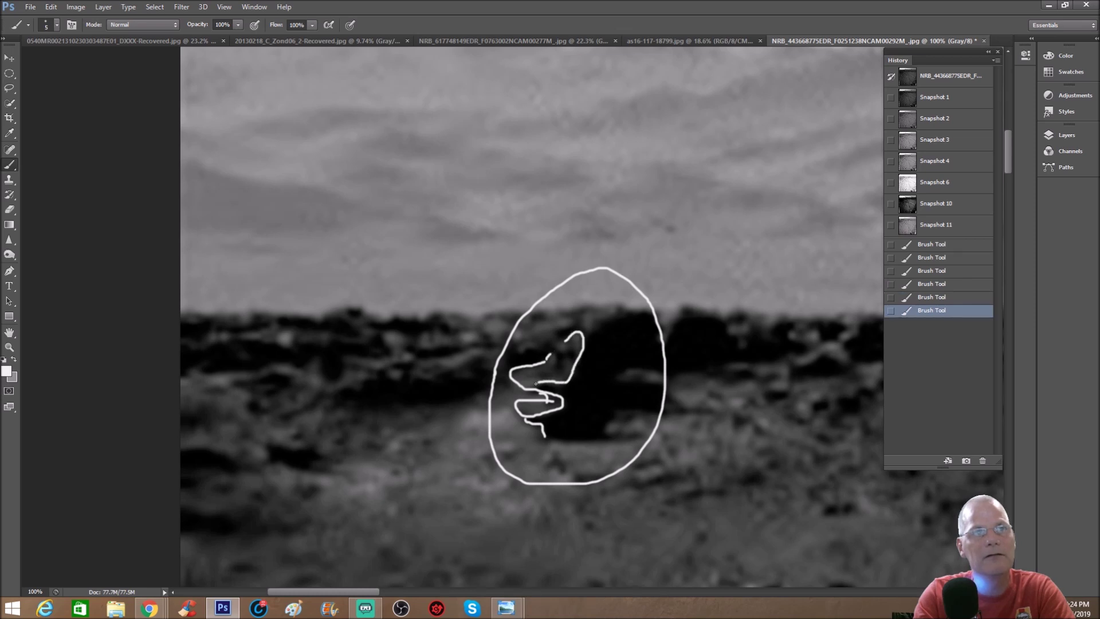
click(581, 339)
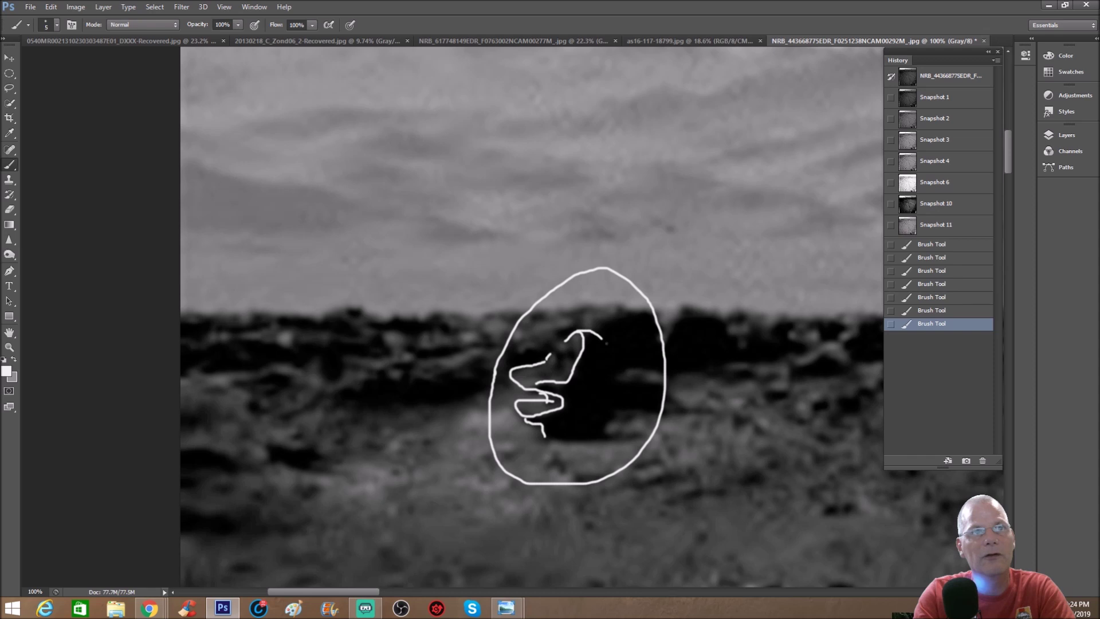
drag(613, 359, 610, 440)
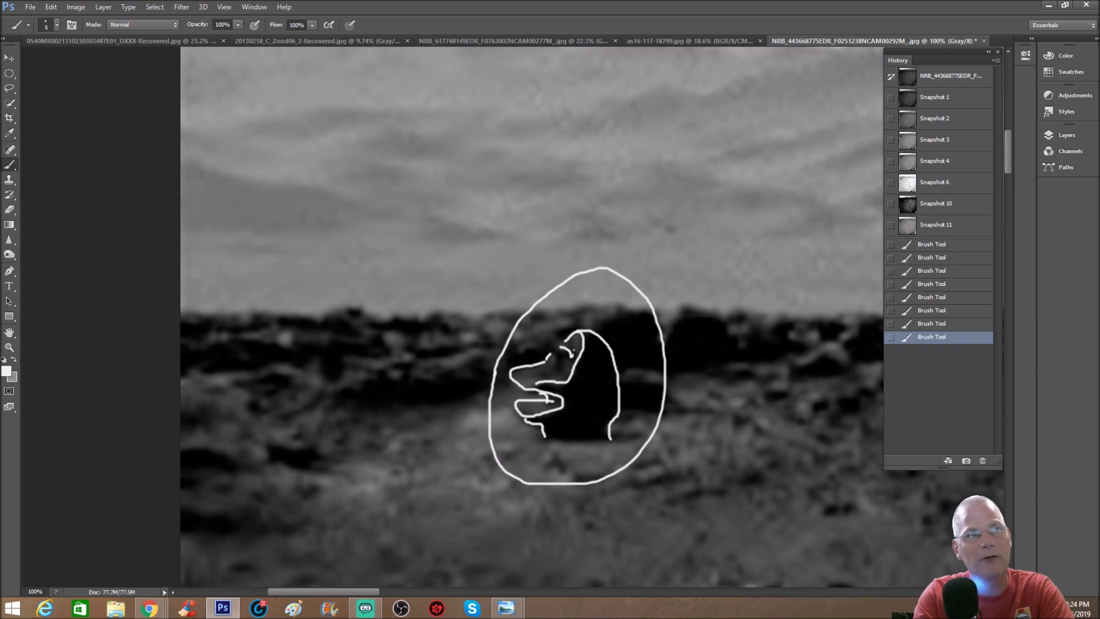
Brush in the eye, eyebrow and nostril details on the traced face profile
drag(563, 346, 571, 354)
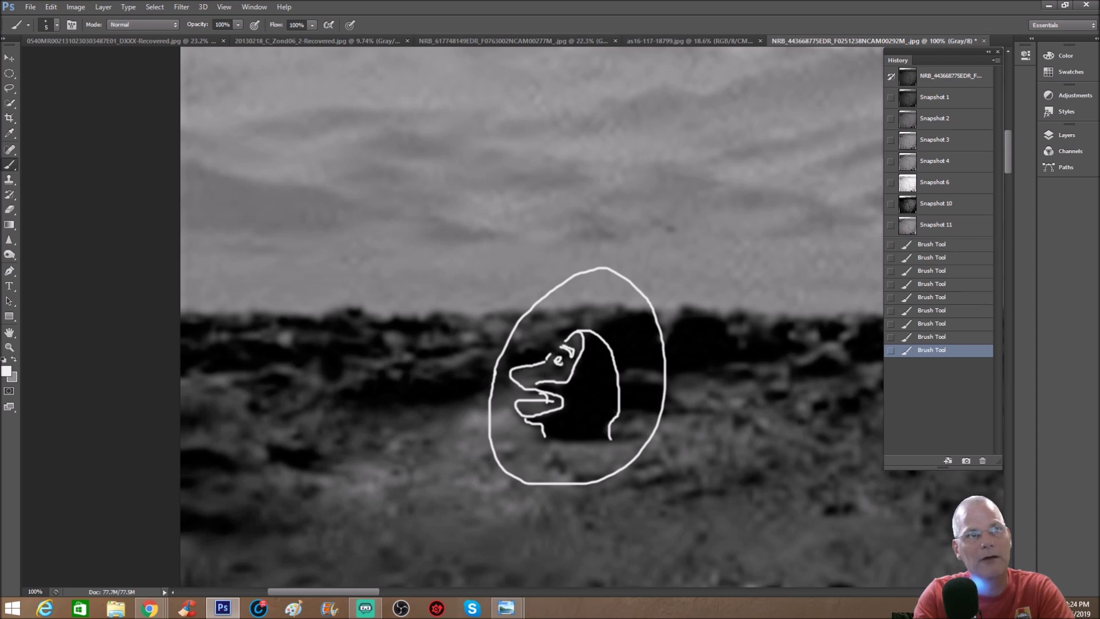
click(530, 377)
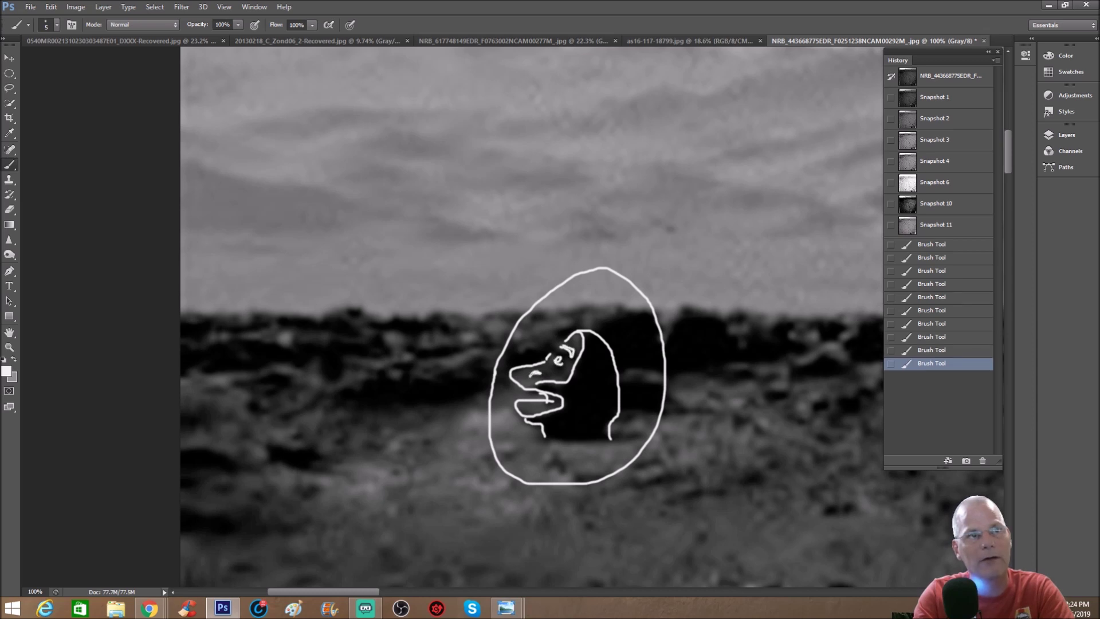
click(543, 373)
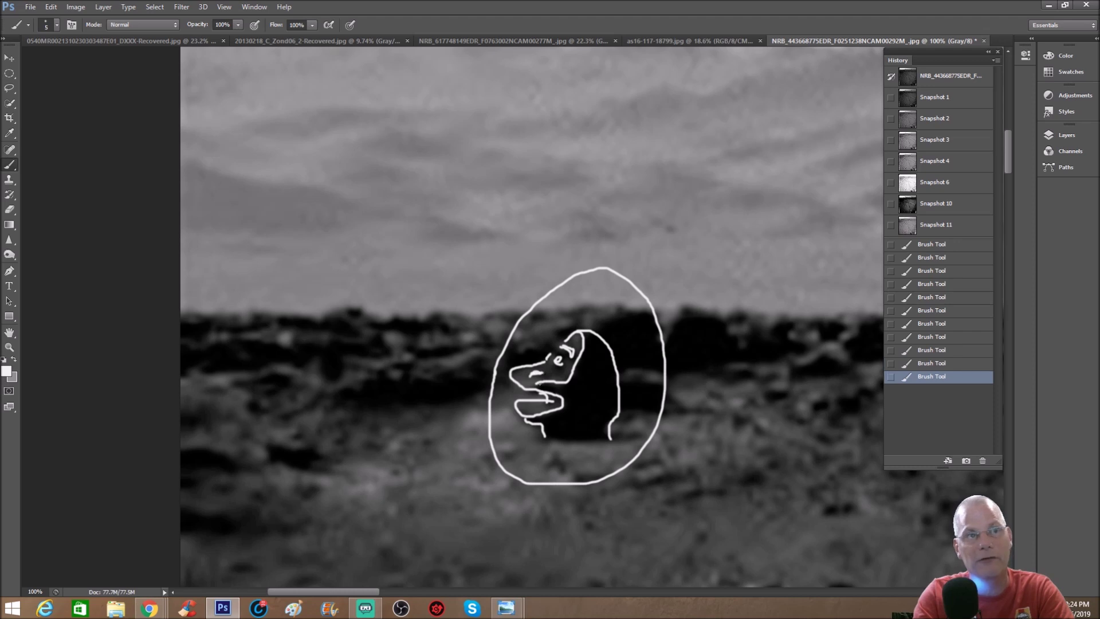
drag(529, 385, 539, 382)
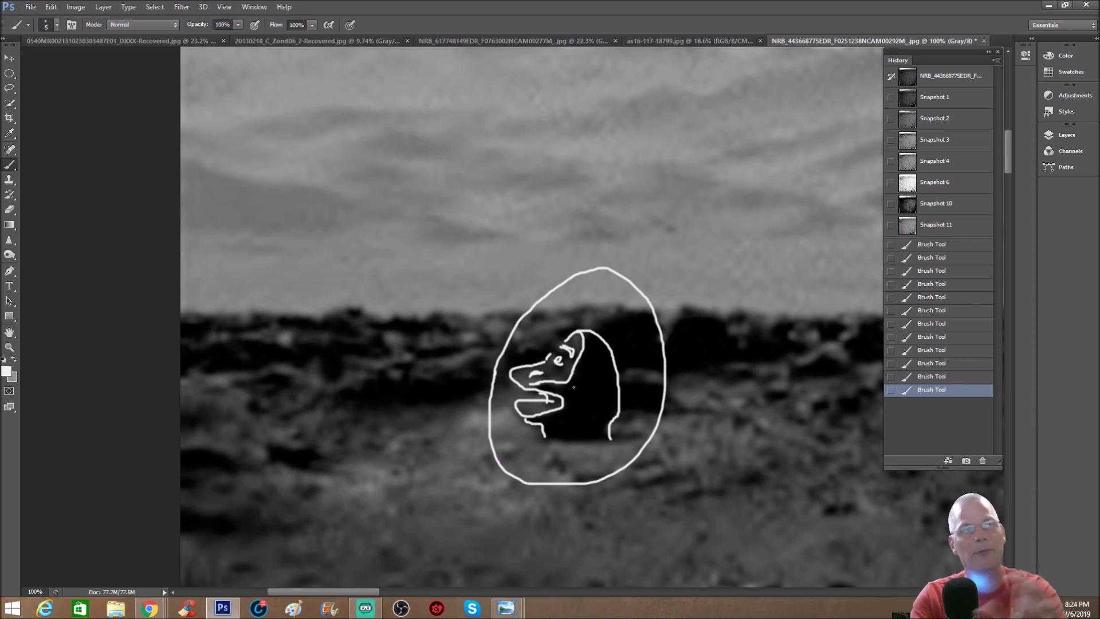
Discard the face tracing, set the image to Snapshot 3 and circle the dark rock on the horizon with the white Brush
click(946, 118)
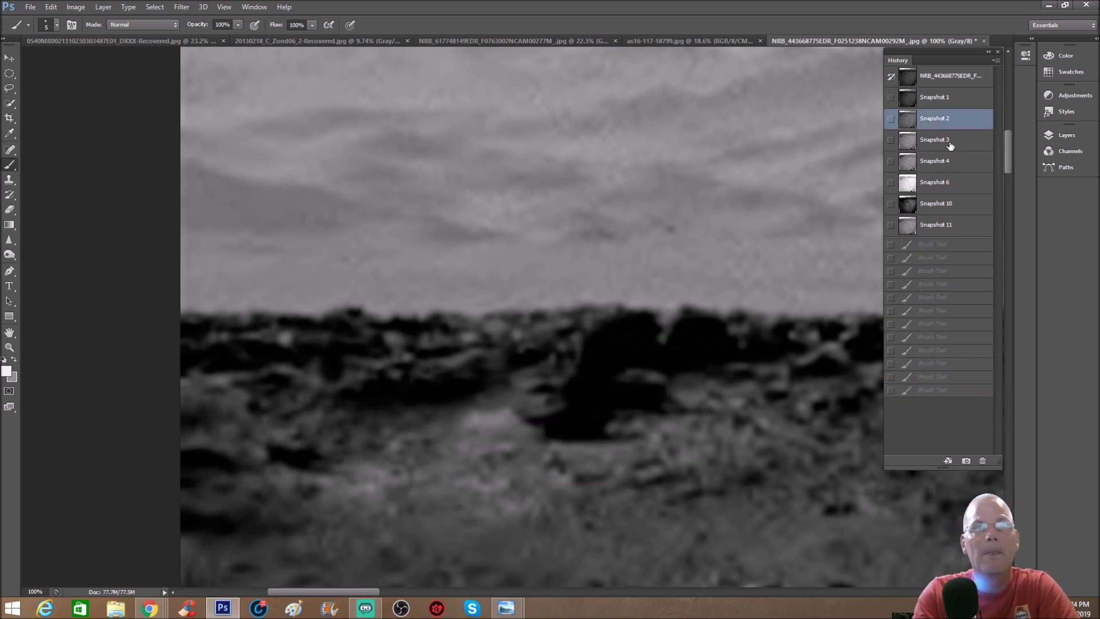
click(947, 141)
scroll(545, 353, down, 1)
mouse_move(531, 299)
mouse_down()
mouse_move(657, 310)
mouse_move(637, 411)
mouse_move(565, 445)
mouse_move(504, 420)
mouse_move(503, 321)
mouse_up()
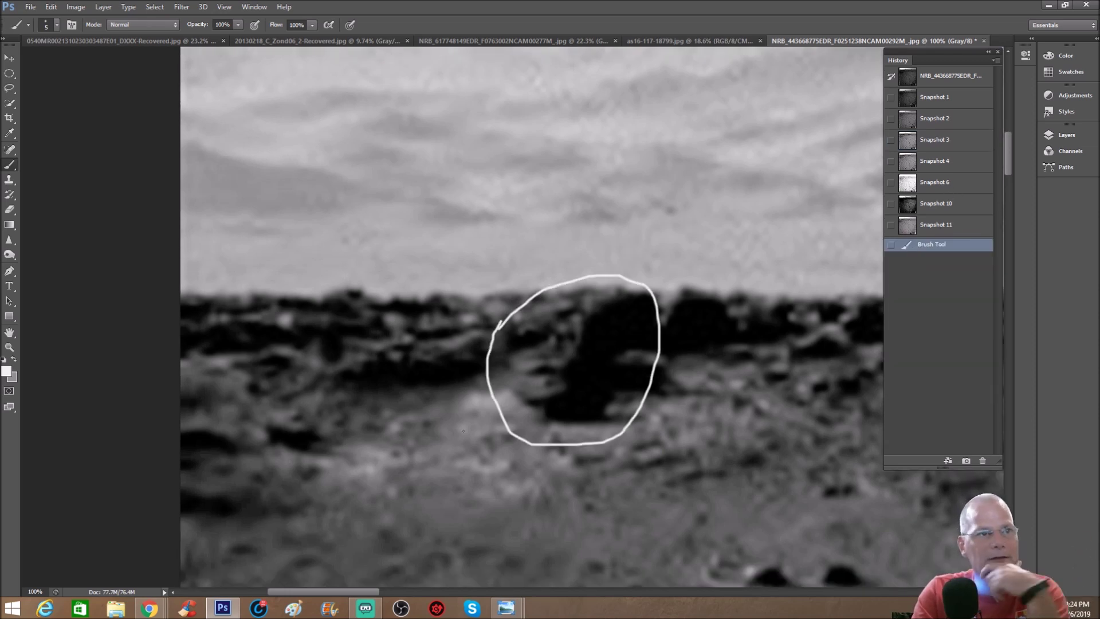
Circle the light patch below the dark rock and trace a small creature with ears and legs inside it
mouse_move(470, 434)
mouse_down()
mouse_move(436, 455)
mouse_move(443, 501)
mouse_move(507, 516)
mouse_move(538, 486)
mouse_move(519, 444)
mouse_move(456, 431)
mouse_up()
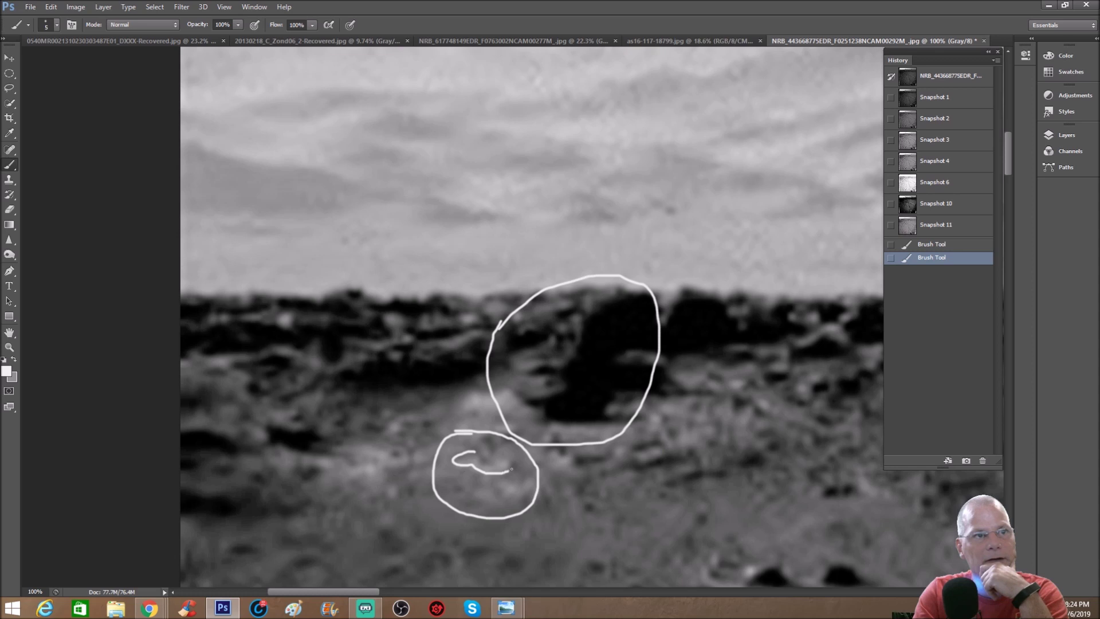
mouse_move(496, 452)
mouse_down()
mouse_move(483, 458)
mouse_move(493, 460)
mouse_move(487, 475)
mouse_move(520, 477)
mouse_up()
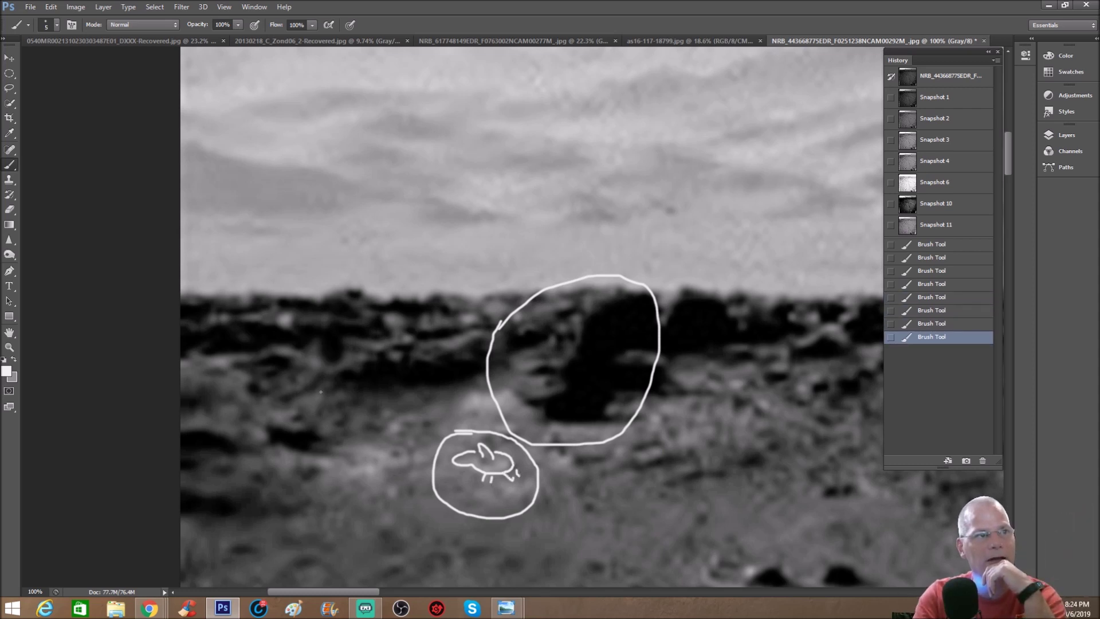
Circle the ground patch beside the marked creature and trace an elongated body with two eyes inside it
mouse_move(329, 411)
mouse_down()
mouse_move(305, 457)
mouse_move(352, 494)
mouse_move(425, 481)
mouse_move(411, 423)
mouse_move(329, 413)
mouse_up()
drag(330, 452, 351, 454)
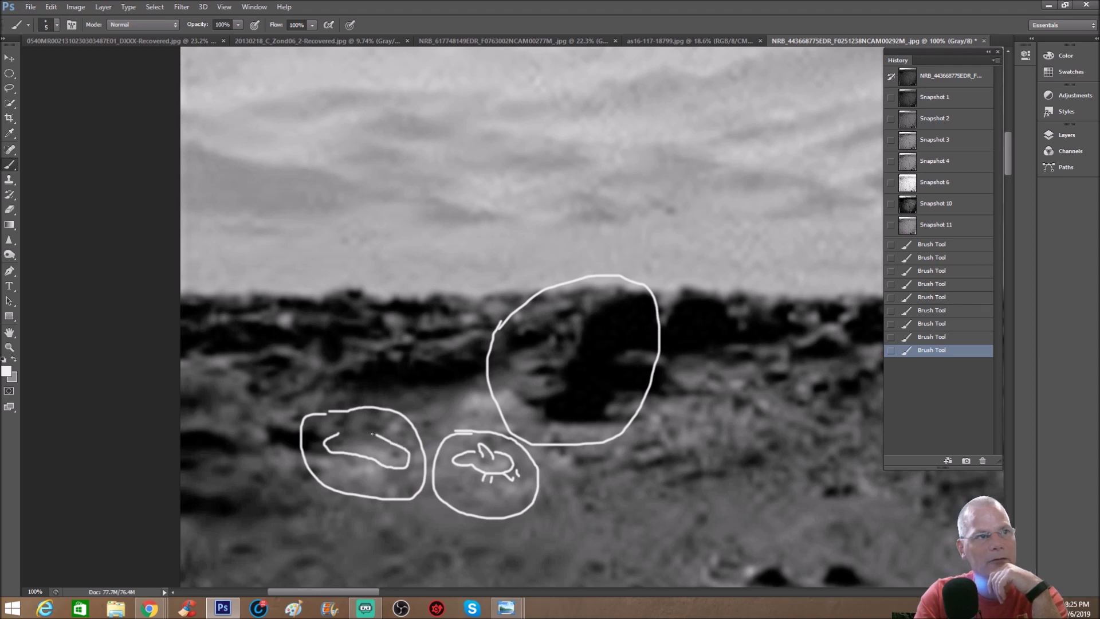
drag(339, 433, 338, 442)
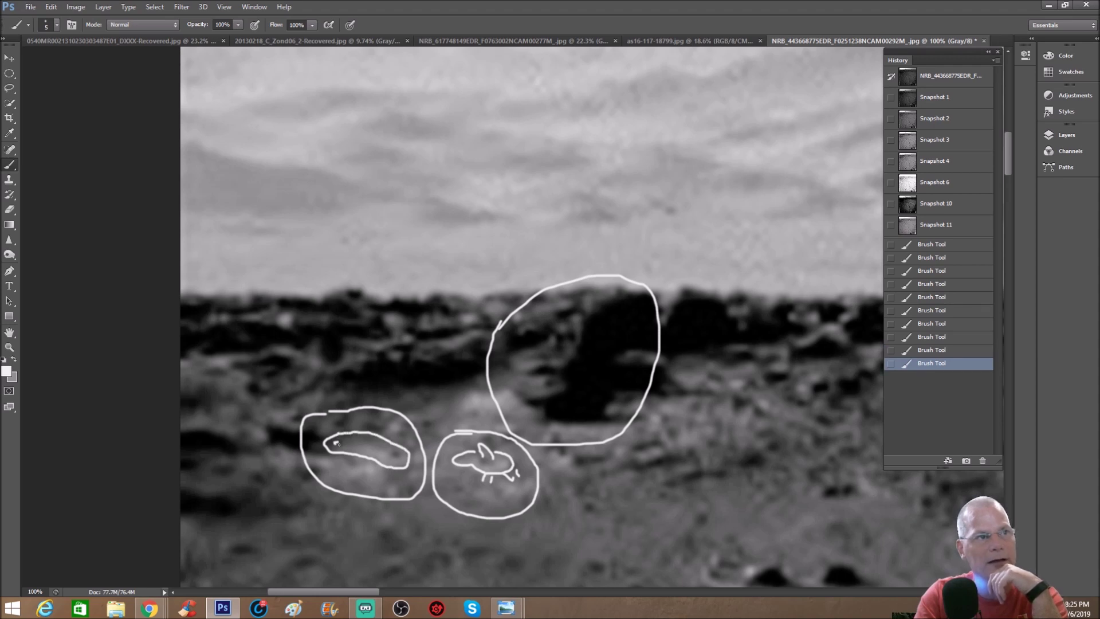
click(359, 444)
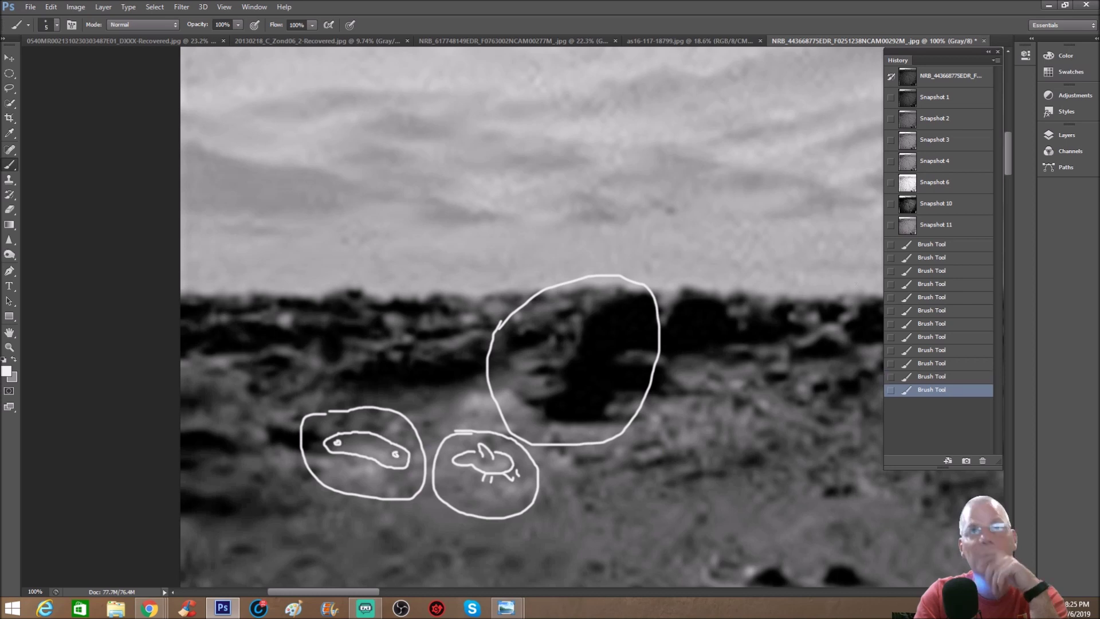
Set the image to Snapshot 4 and mark the two creature patches below the dark rock with loops and a slanted stroke
click(960, 167)
scroll(622, 394, down, 3)
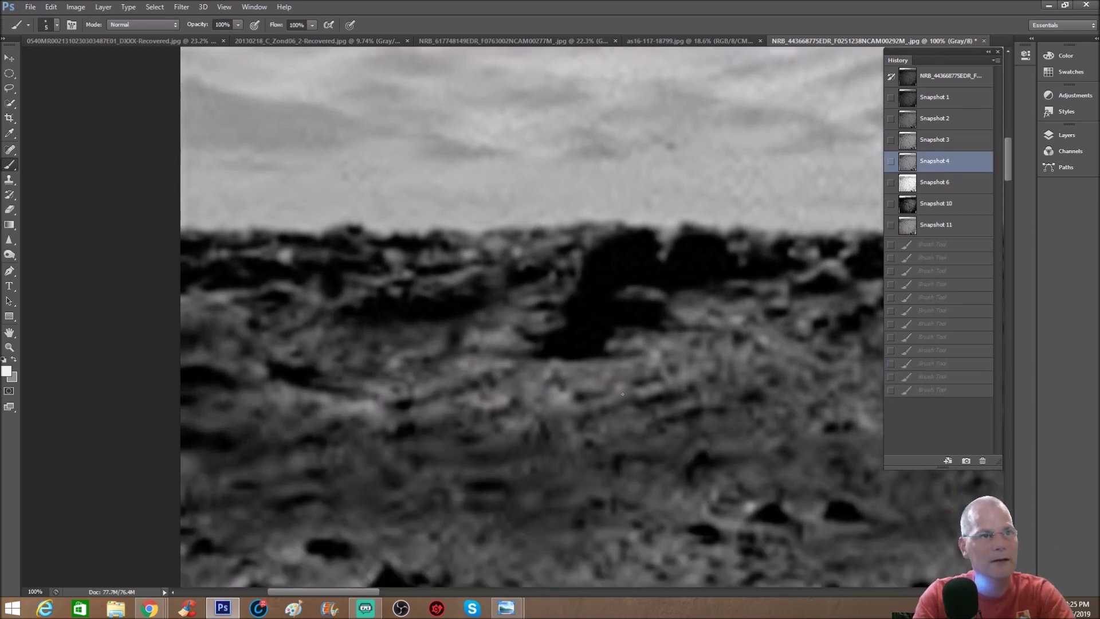
key(ctrl+plus)
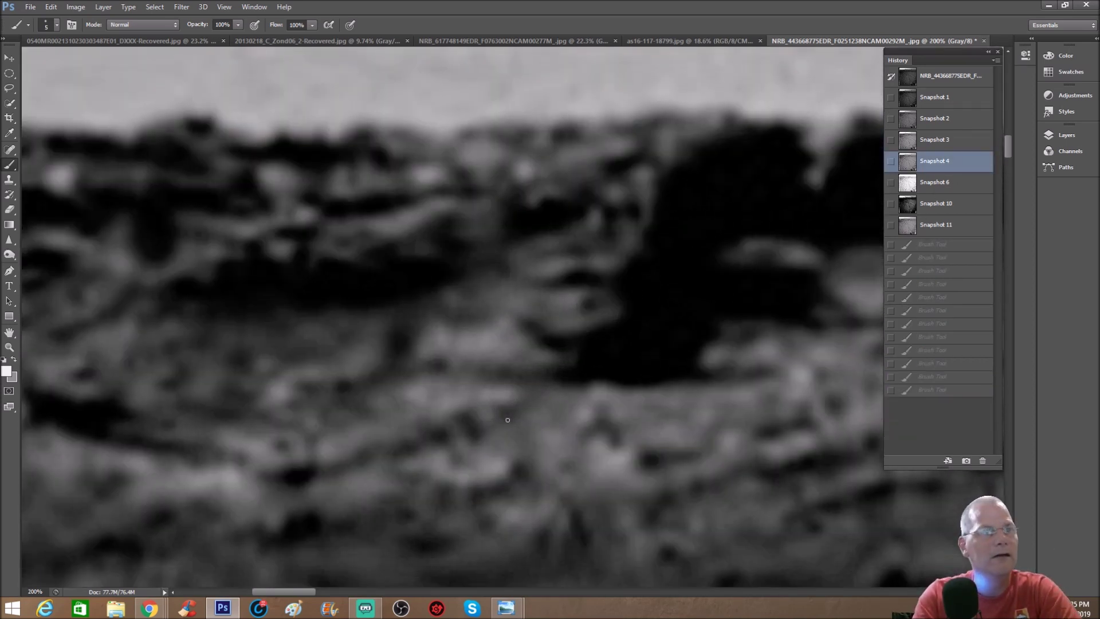
key(ctrl+minus)
mouse_move(312, 341)
mouse_down()
mouse_move(321, 392)
mouse_move(418, 409)
mouse_move(387, 341)
mouse_move(351, 344)
mouse_up()
drag(453, 376, 477, 364)
mouse_move(444, 397)
mouse_down()
mouse_move(512, 417)
mouse_move(503, 383)
mouse_move(475, 366)
mouse_up()
drag(402, 397, 524, 360)
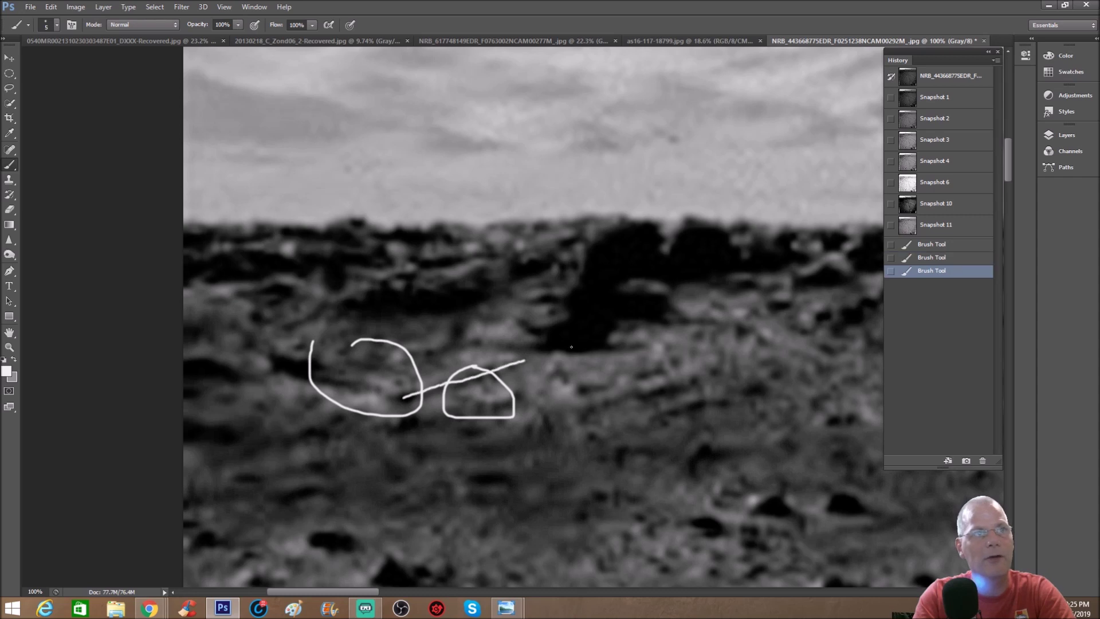
Discard the loops by restoring Snapshot 4 and switch the image to Snapshot 6 around the dark rock
click(934, 161)
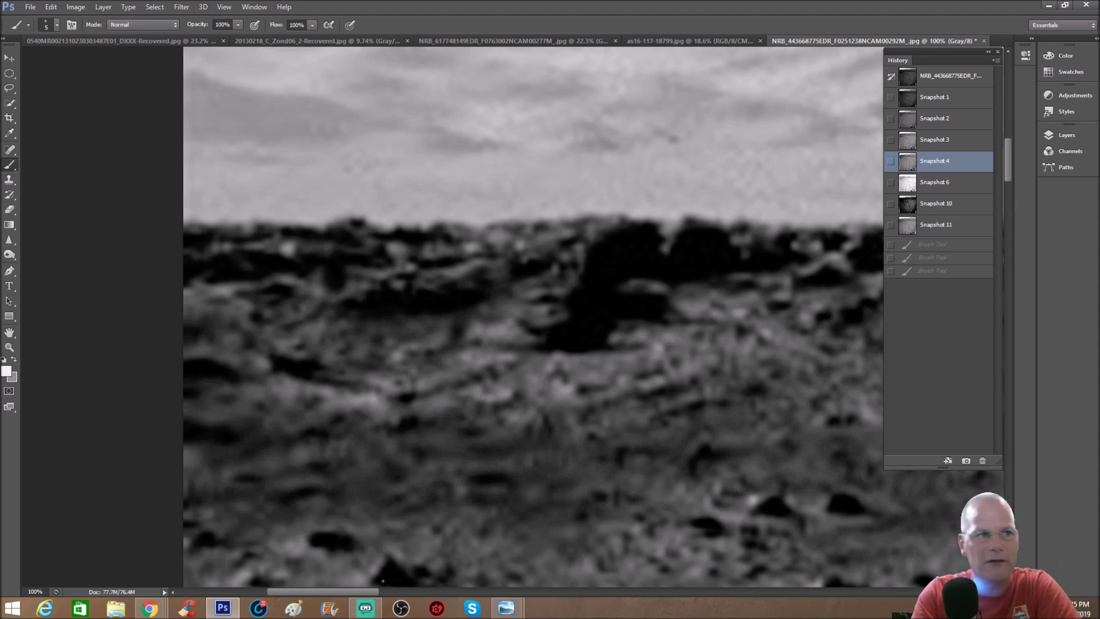
drag(373, 590, 390, 592)
scroll(611, 339, up, 3)
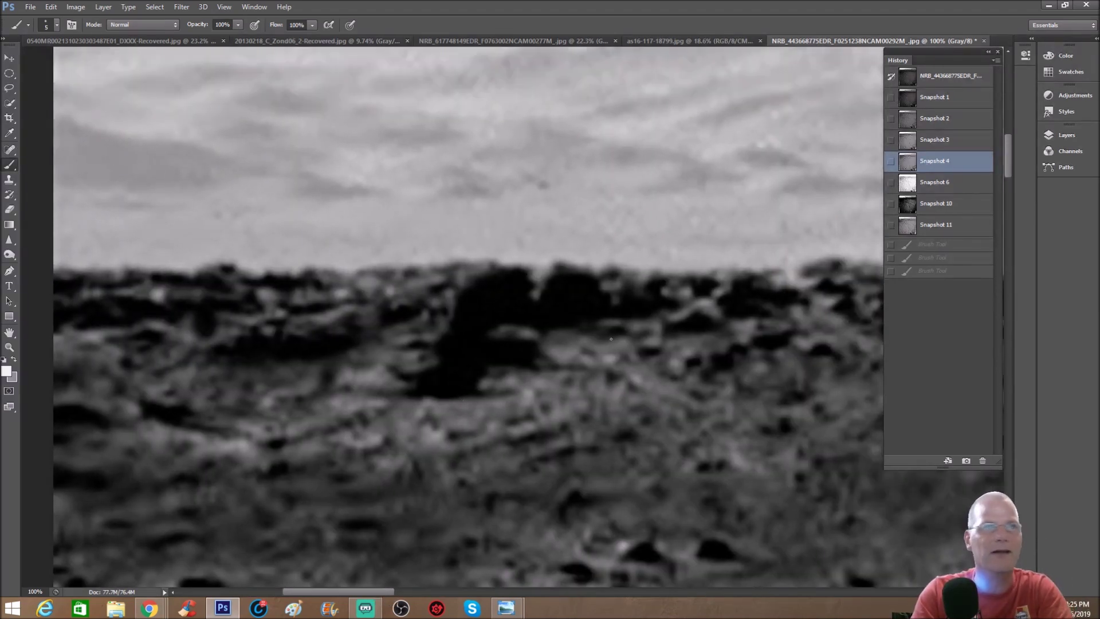
click(928, 184)
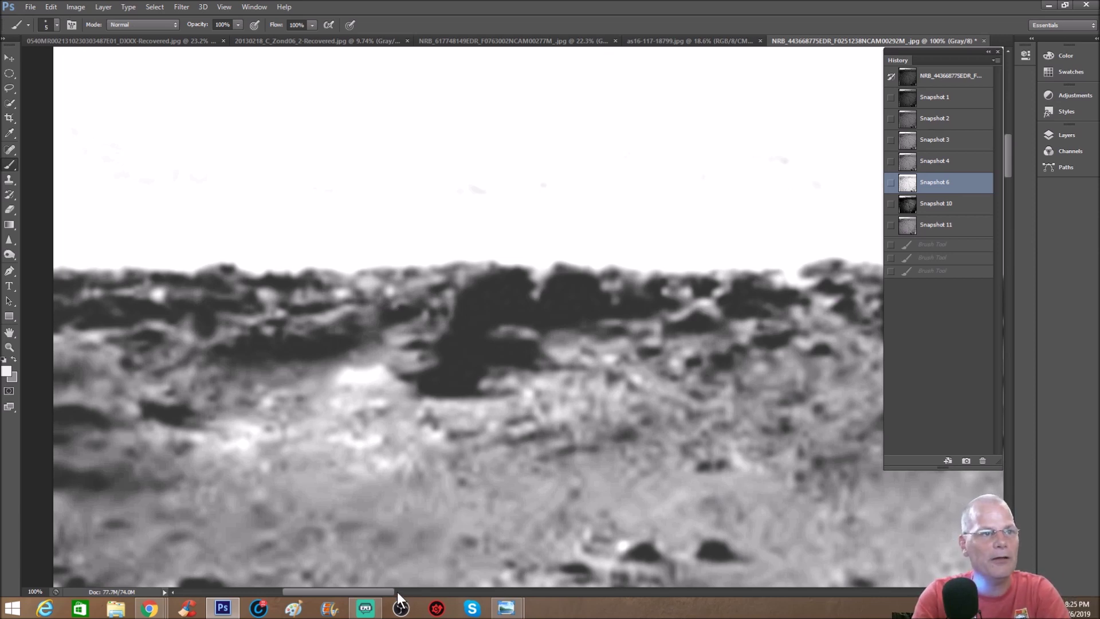
drag(393, 592, 378, 591)
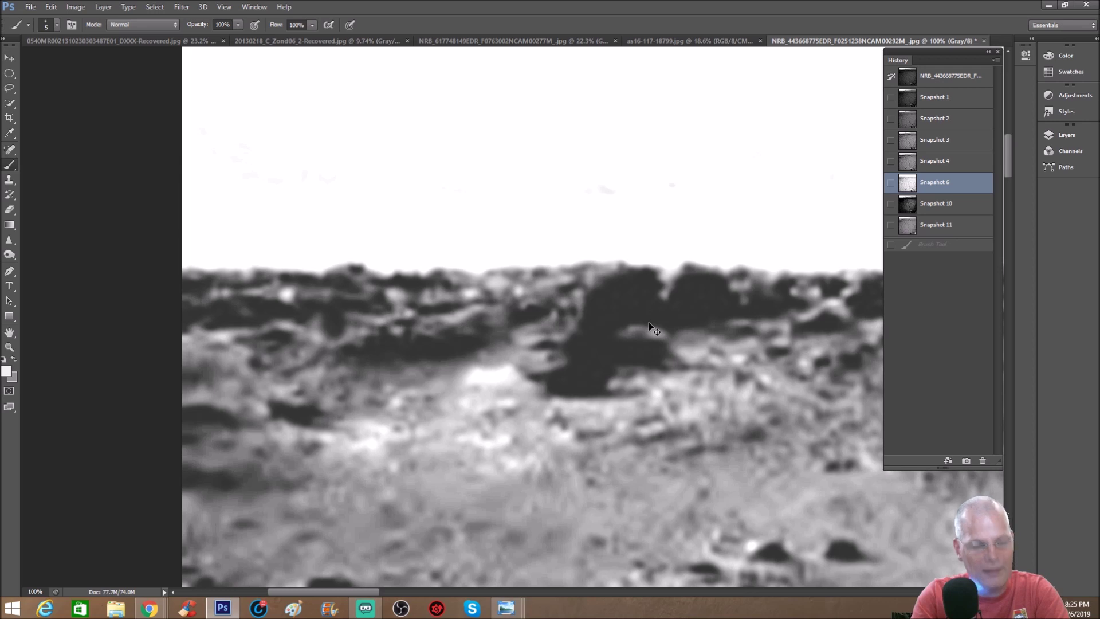
Trace the nose, lips and chin of the face profile along the light edge of the dark rock with the white Brush
key(ctrl+plus)
mouse_move(560, 328)
mouse_down()
mouse_move(510, 355)
mouse_move(541, 382)
mouse_move(595, 383)
mouse_move(617, 408)
mouse_move(556, 433)
mouse_up()
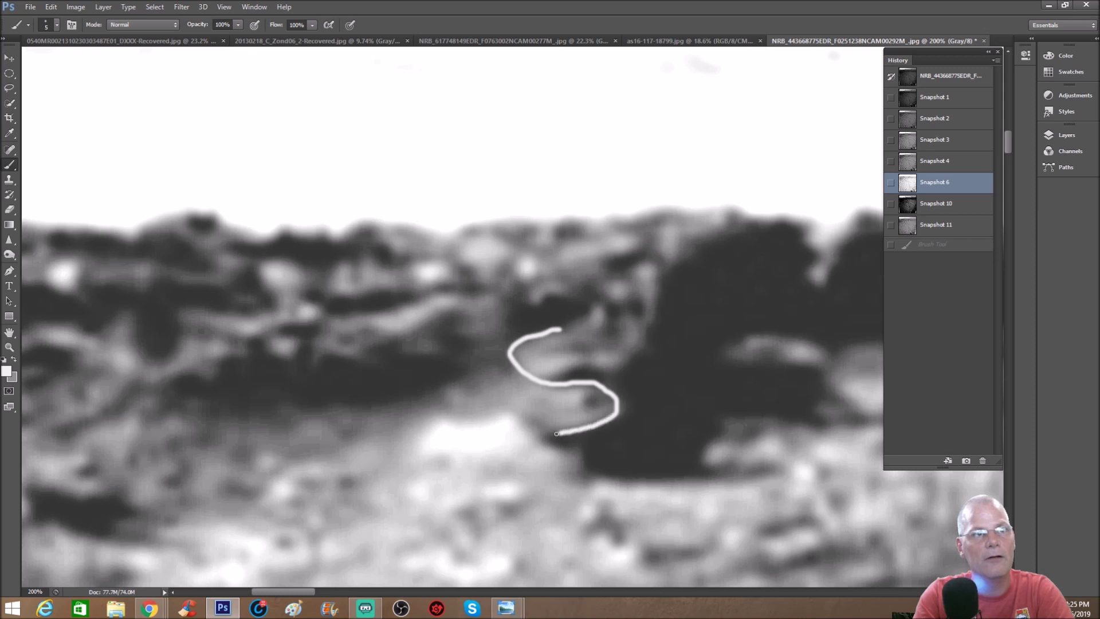
mouse_move(530, 418)
mouse_down()
mouse_move(544, 402)
mouse_move(591, 399)
mouse_up()
mouse_move(543, 437)
mouse_down()
mouse_move(585, 448)
mouse_move(597, 471)
mouse_up()
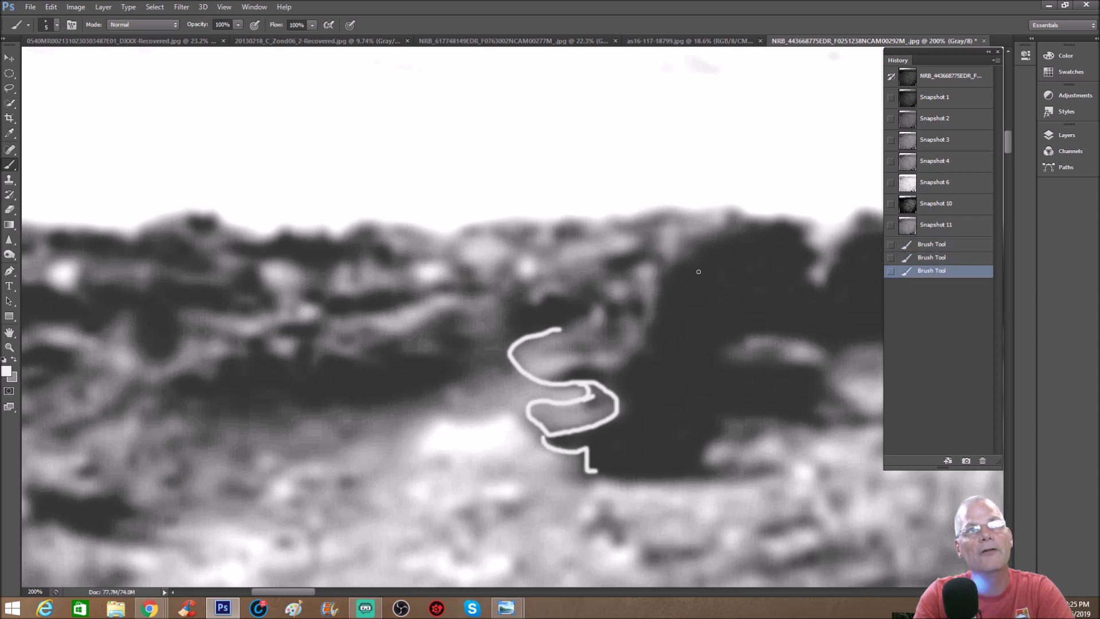
Brush in the back of the head, brow, eye, nostril and cheek line to complete the face on the dark rock
mouse_move(654, 250)
mouse_down()
mouse_move(692, 237)
mouse_move(710, 258)
mouse_move(717, 430)
mouse_move(697, 471)
mouse_up()
drag(557, 331, 584, 317)
mouse_move(611, 277)
mouse_down()
mouse_move(648, 257)
mouse_move(664, 268)
mouse_move(662, 323)
mouse_move(645, 356)
mouse_move(555, 374)
mouse_move(569, 348)
mouse_up()
mouse_move(613, 291)
mouse_down()
mouse_move(637, 307)
mouse_move(627, 285)
mouse_move(624, 320)
mouse_move(612, 308)
mouse_up()
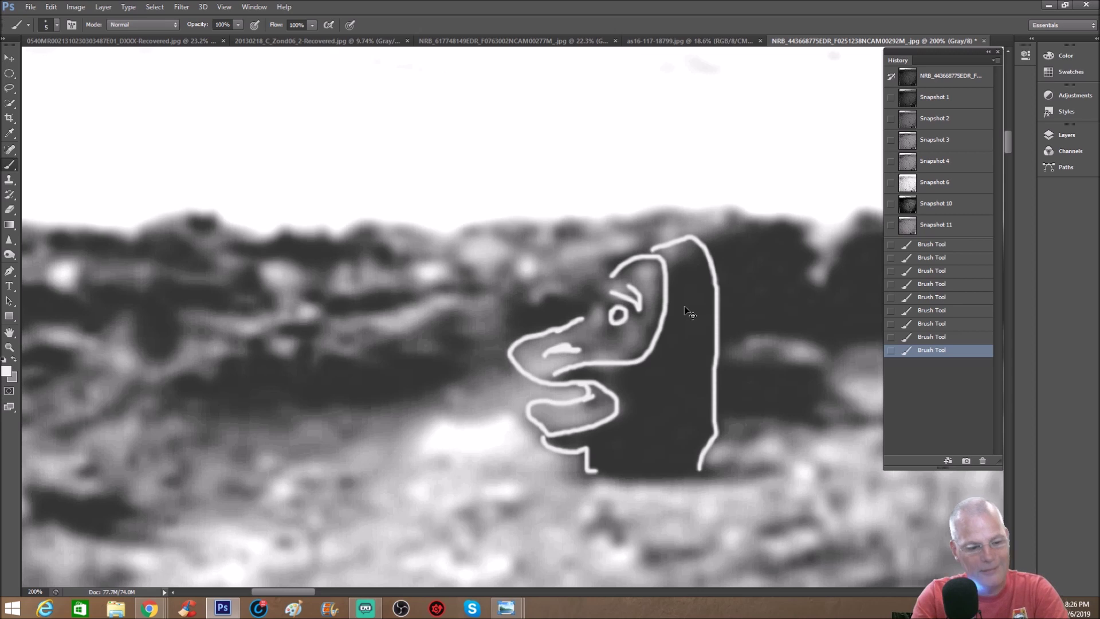
Discard the face tracing by restoring Snapshot 6 and brush a small upright shape with rounded ends over the face's eye area
key(ctrl+minus)
click(925, 183)
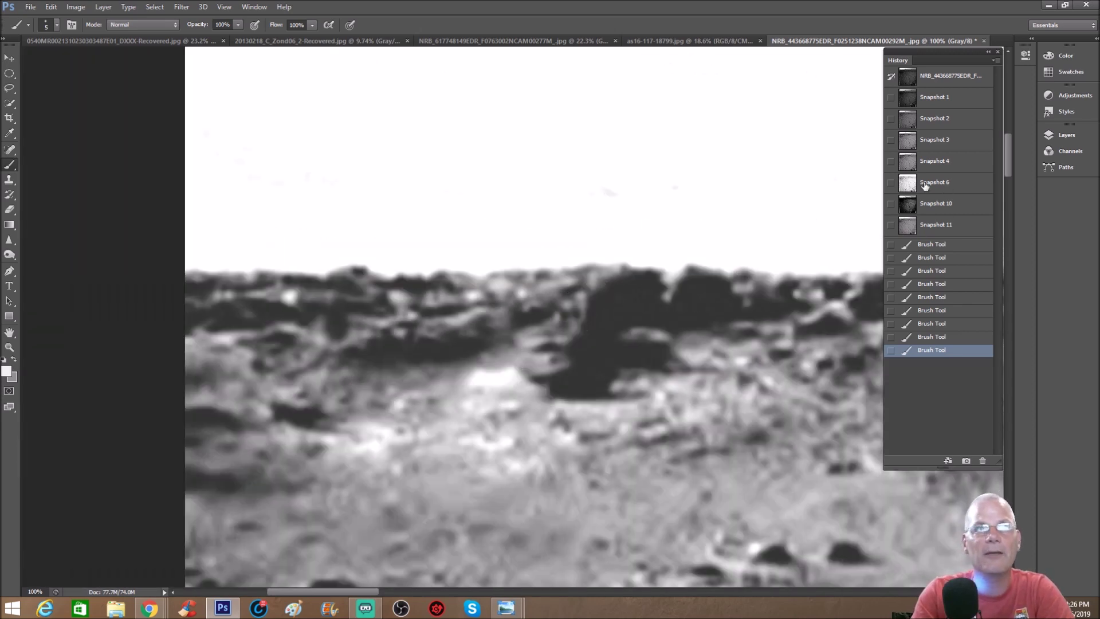
click(925, 184)
key(ctrl+plus)
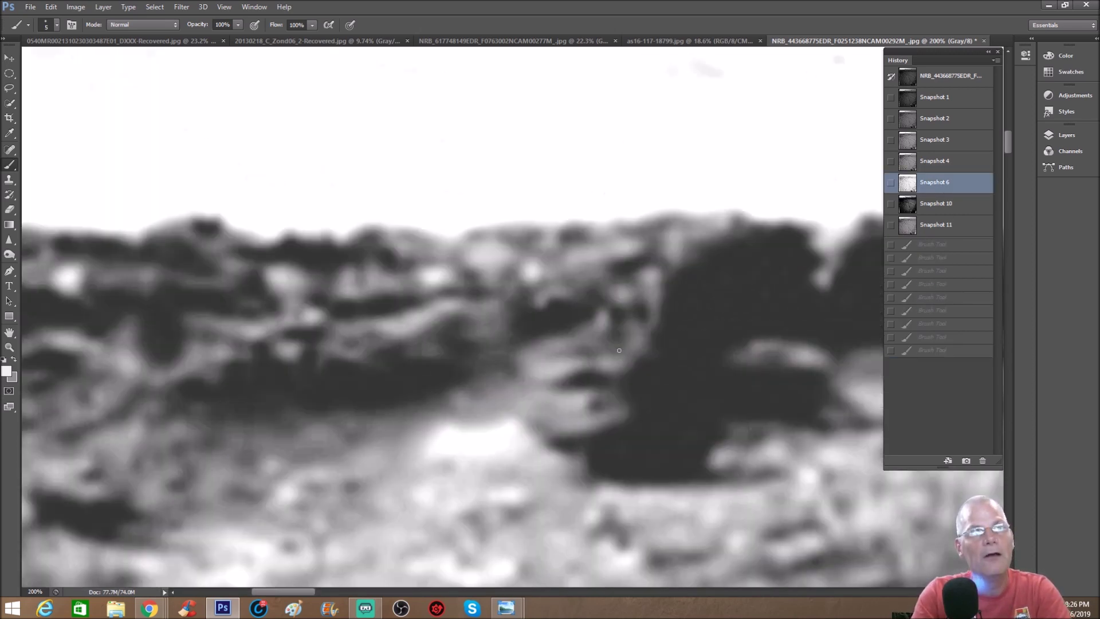
mouse_move(609, 306)
mouse_down()
mouse_move(616, 341)
mouse_move(606, 347)
mouse_move(624, 330)
mouse_up()
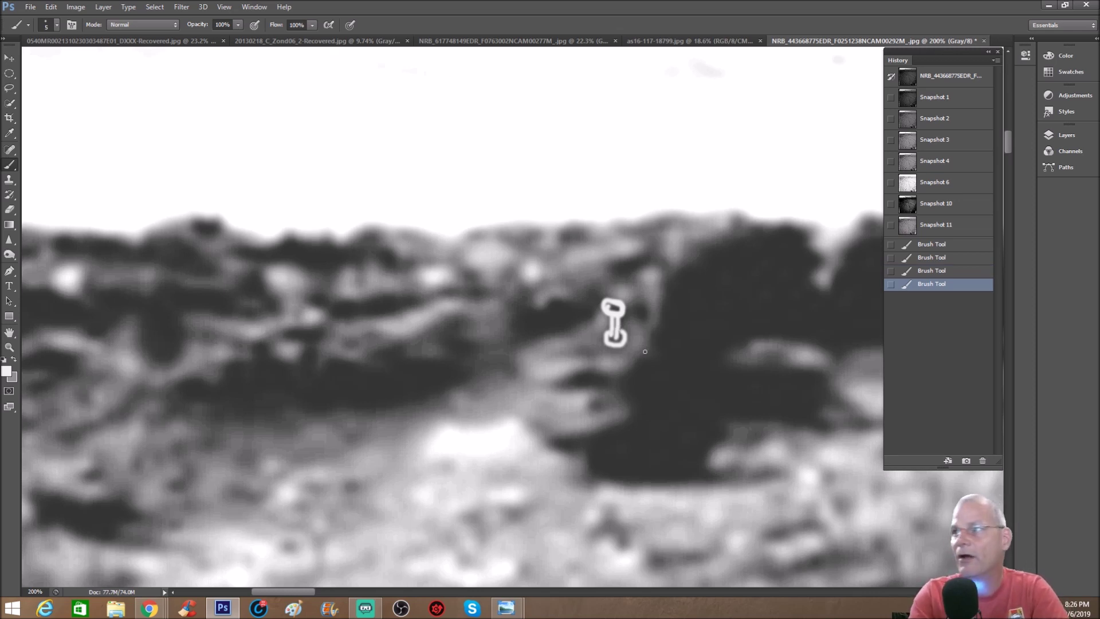
Discard the small white shape by restoring Snapshot 6 and switch to Snapshot 11 with the bright oval around the rock
key(ctrl+minus)
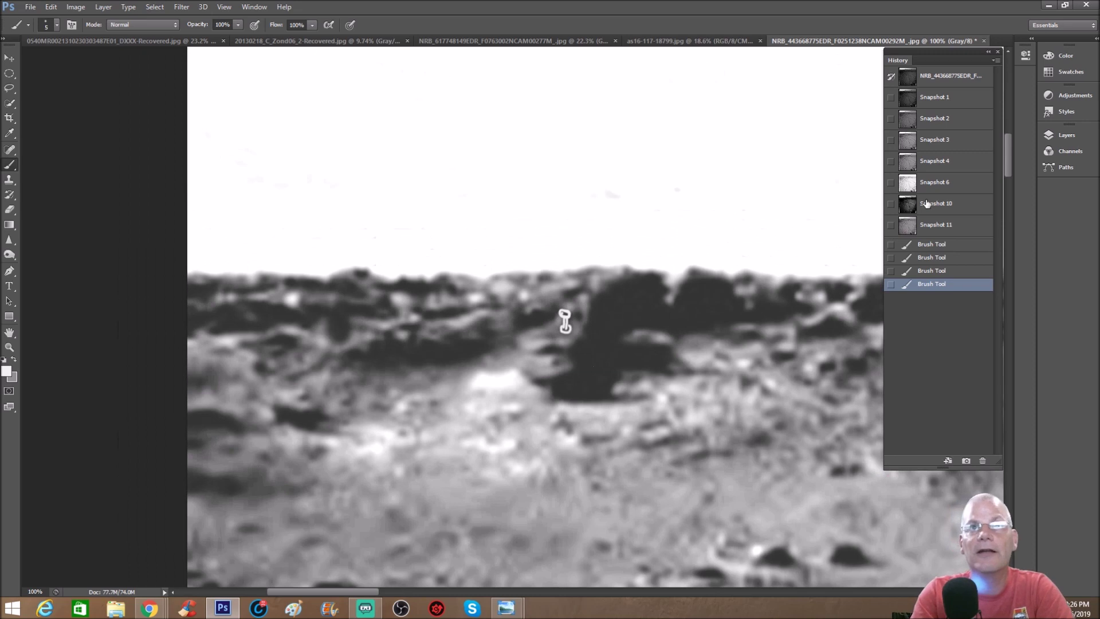
click(949, 183)
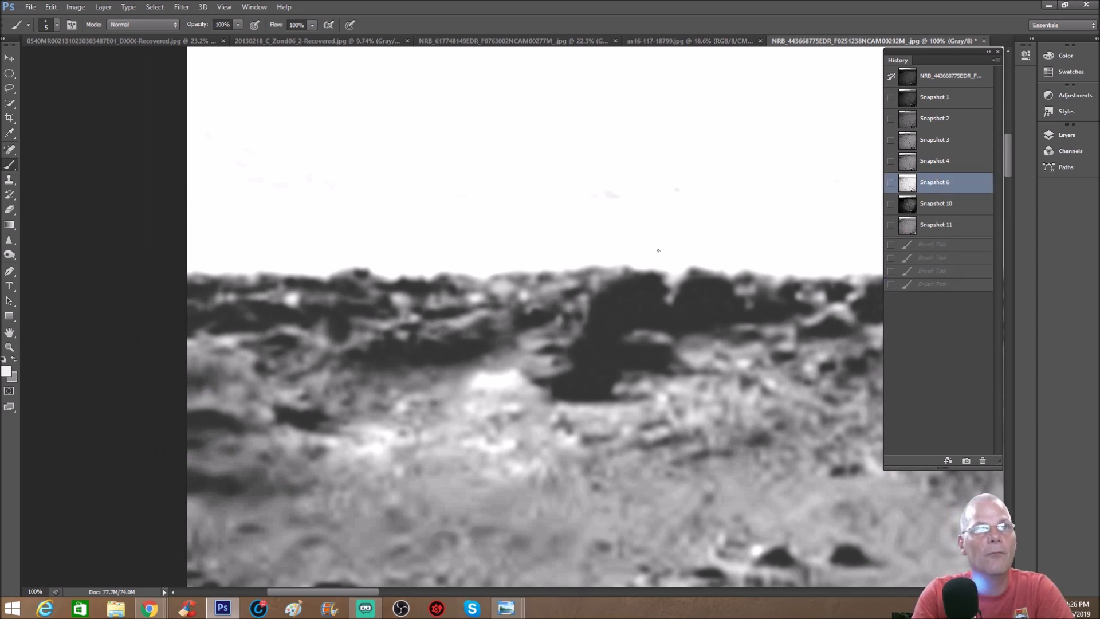
click(942, 225)
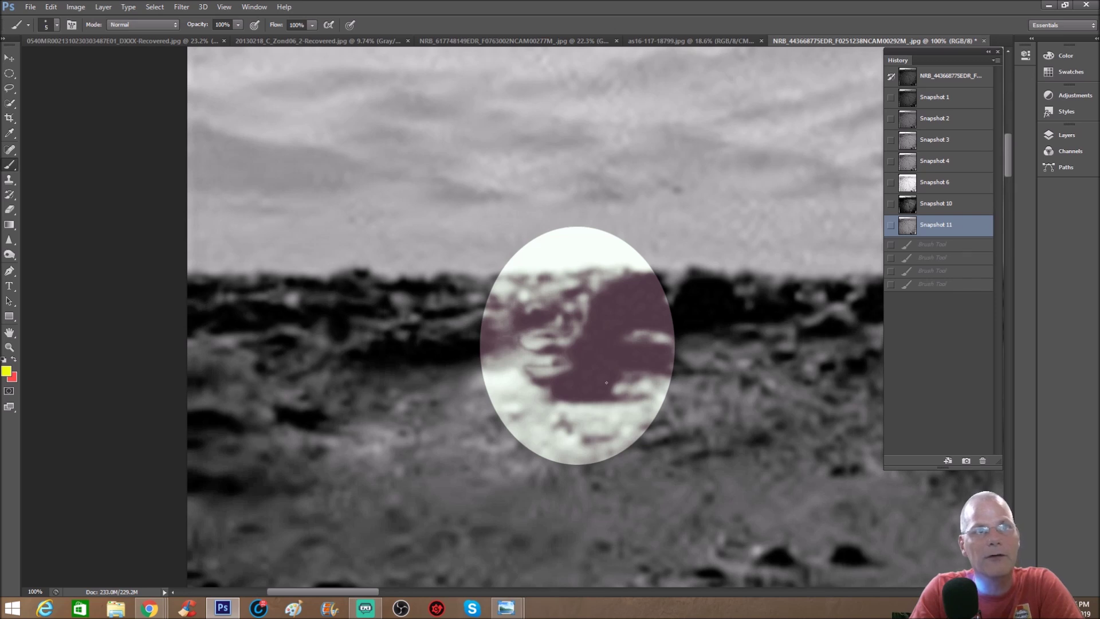
key(ctrl+plus)
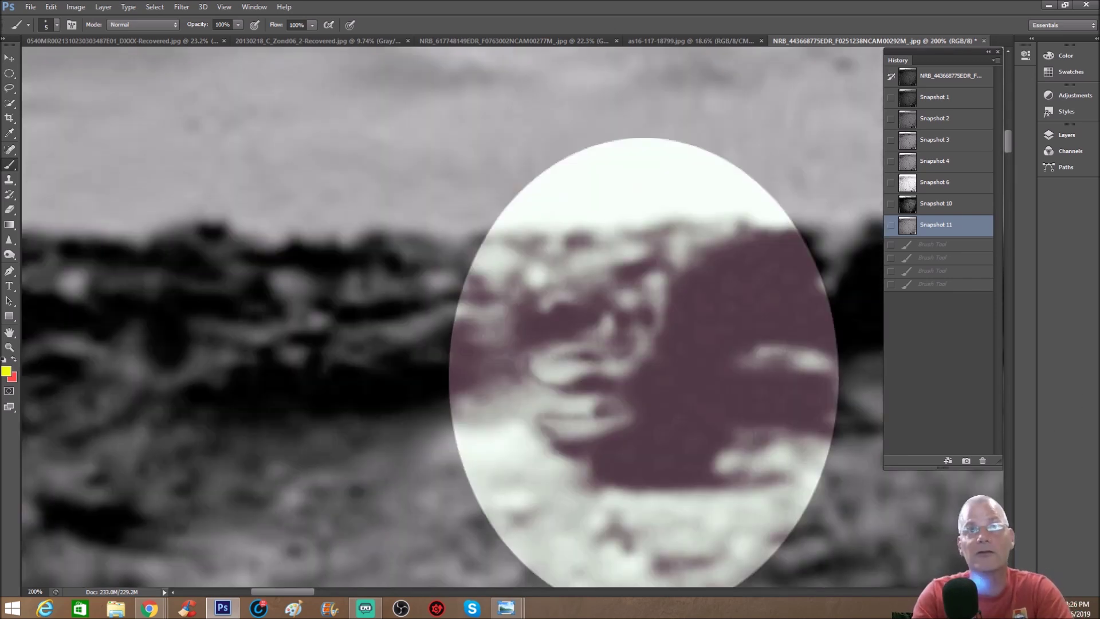
click(963, 186)
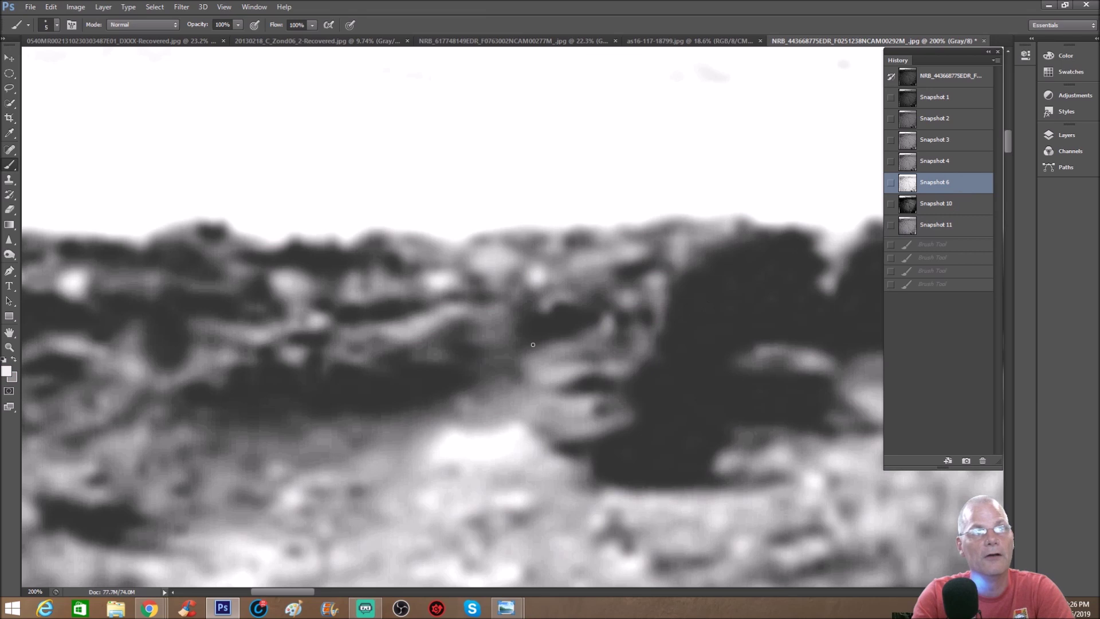
drag(521, 359, 544, 387)
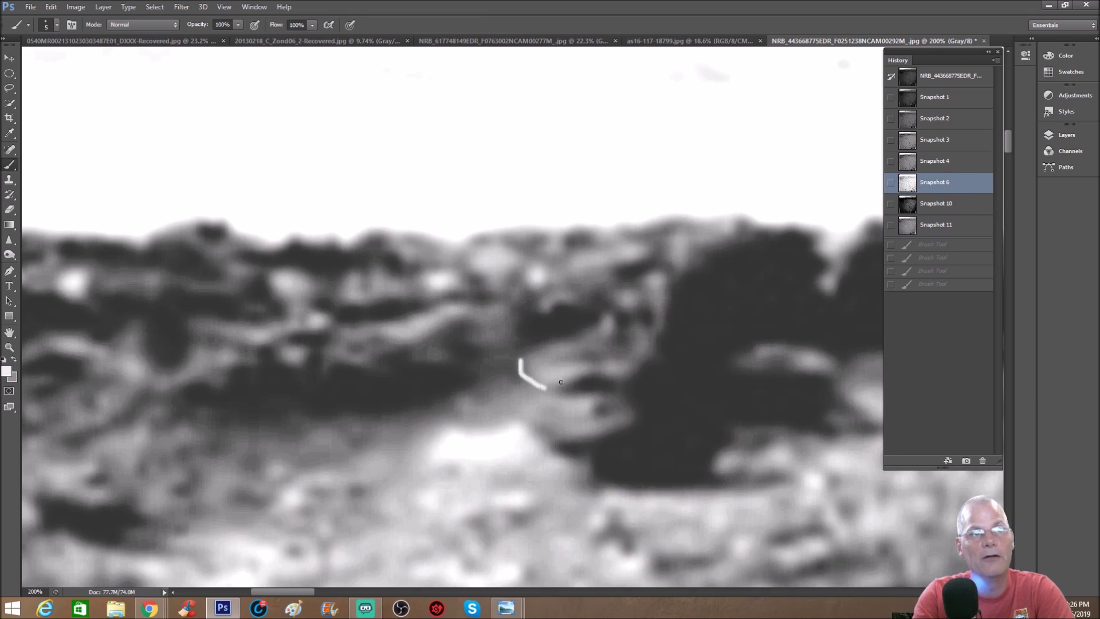
click(964, 227)
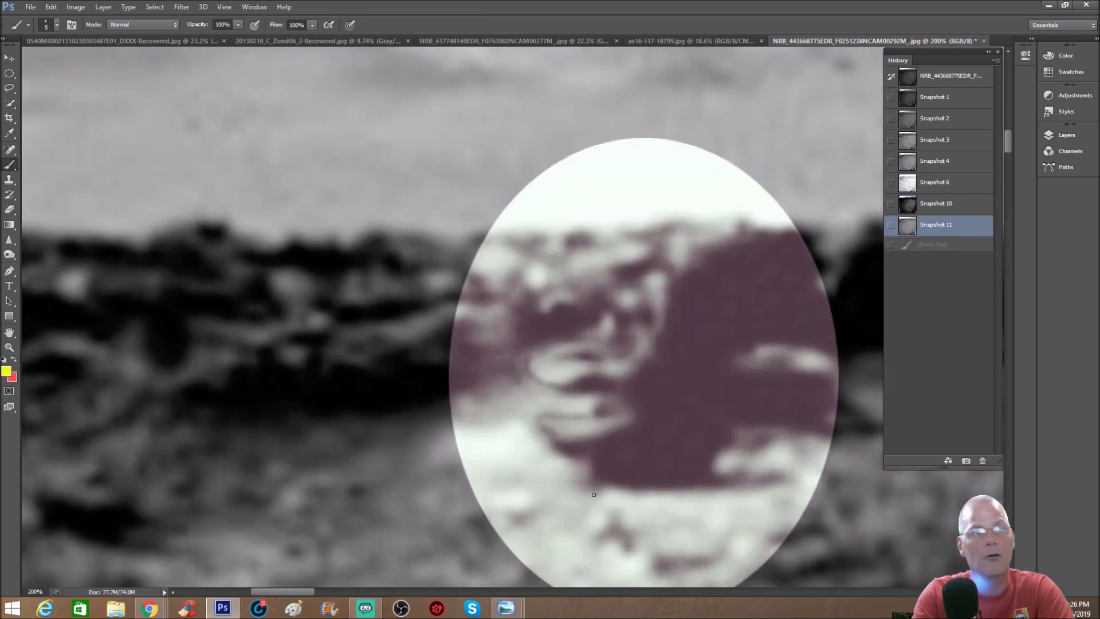
Trace a small upright figure in yellow at the face's eye inside the bright oval, and clear it by restoring Snapshot 11
drag(310, 589, 318, 589)
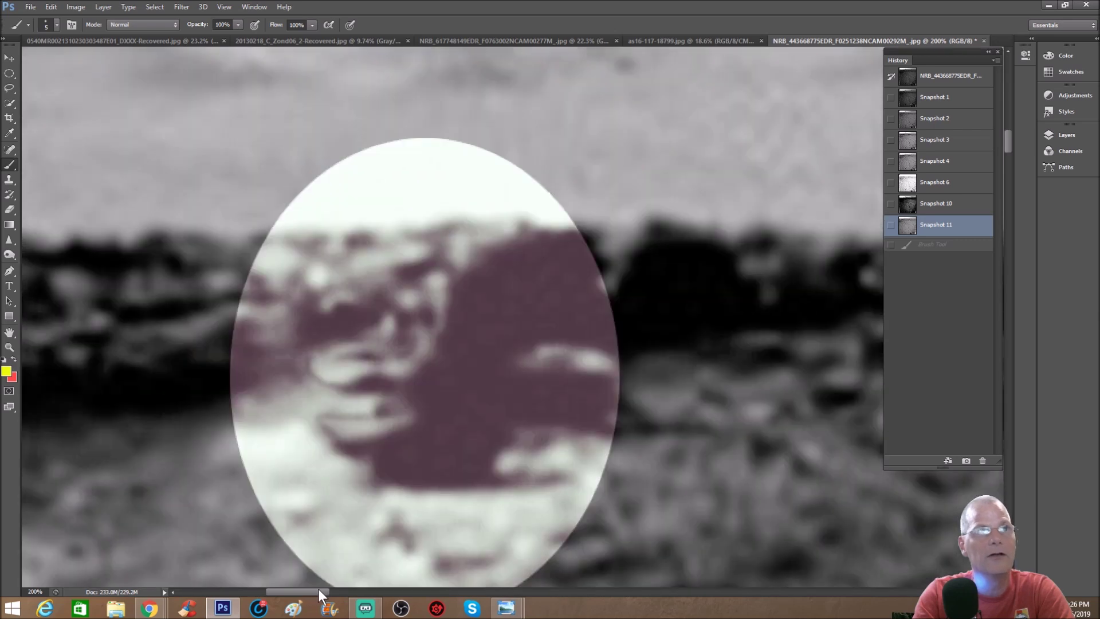
scroll(479, 393, down, 3)
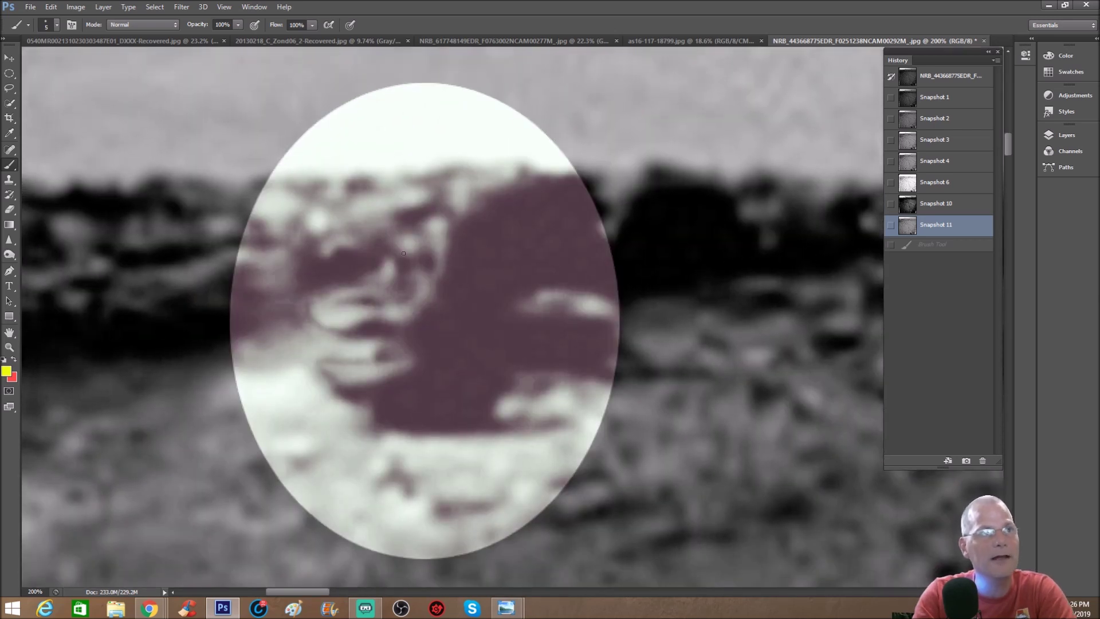
mouse_move(403, 239)
mouse_down()
mouse_move(396, 281)
mouse_move(409, 265)
mouse_move(407, 280)
mouse_move(387, 288)
mouse_move(401, 299)
mouse_move(406, 279)
mouse_move(393, 289)
mouse_move(406, 294)
mouse_up()
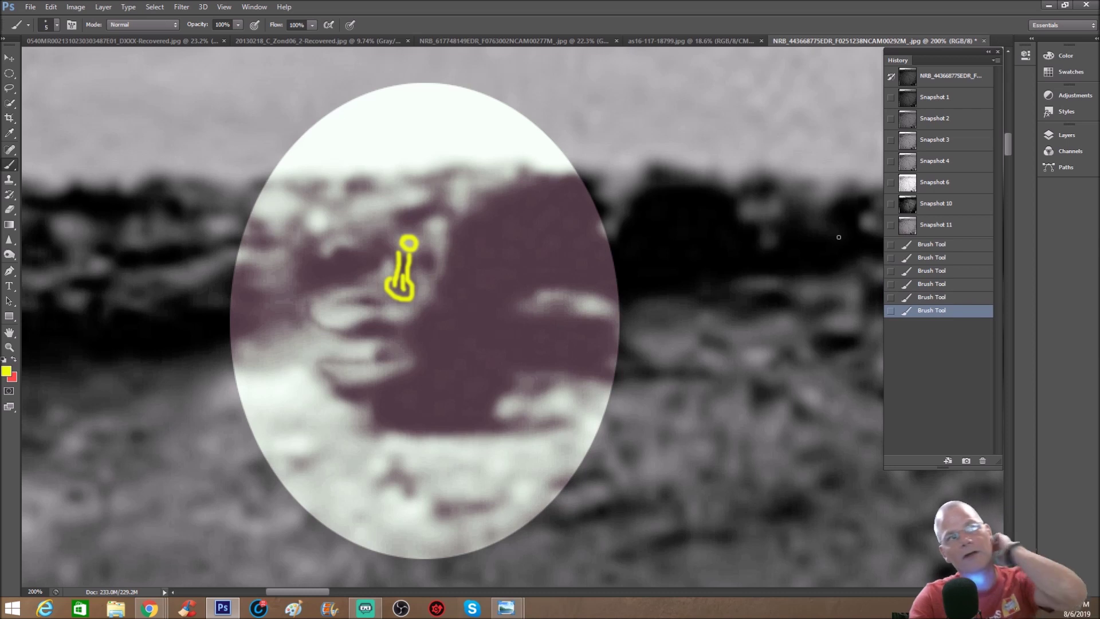
click(957, 227)
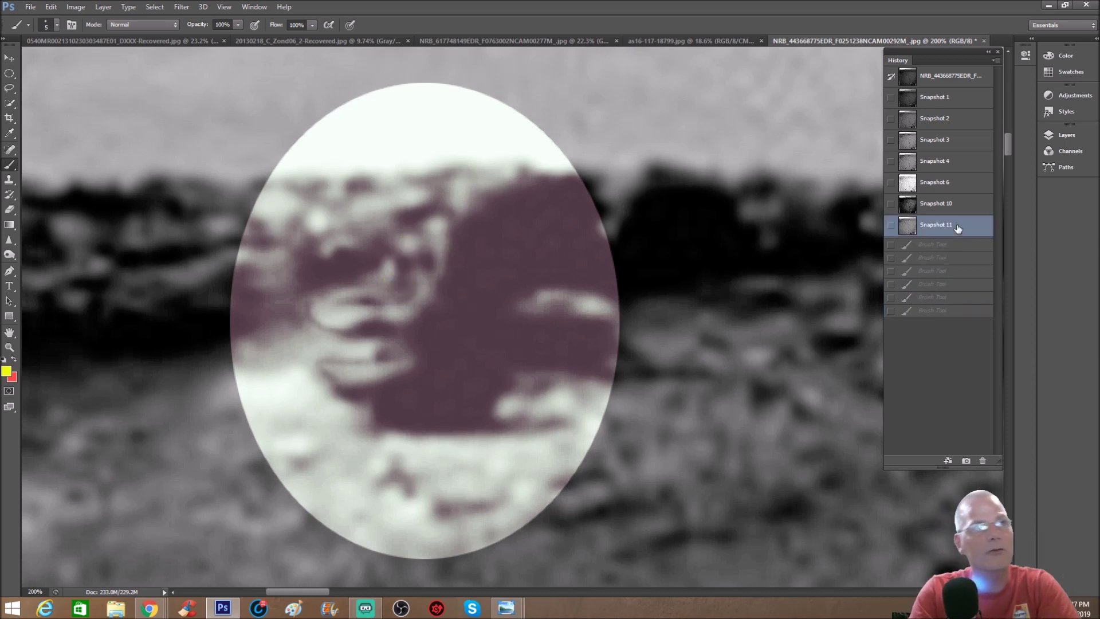
Set the image to Snapshot 6 and convert it to RGB Color for marking the ridge farther along the horizon
key(ctrl+minus)
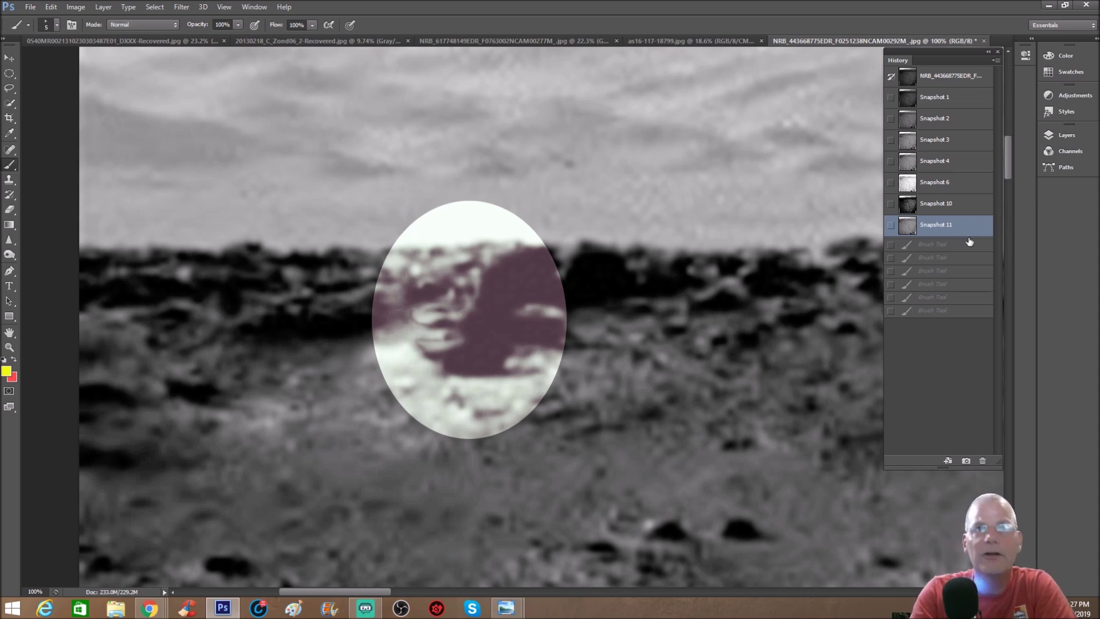
drag(388, 589, 463, 589)
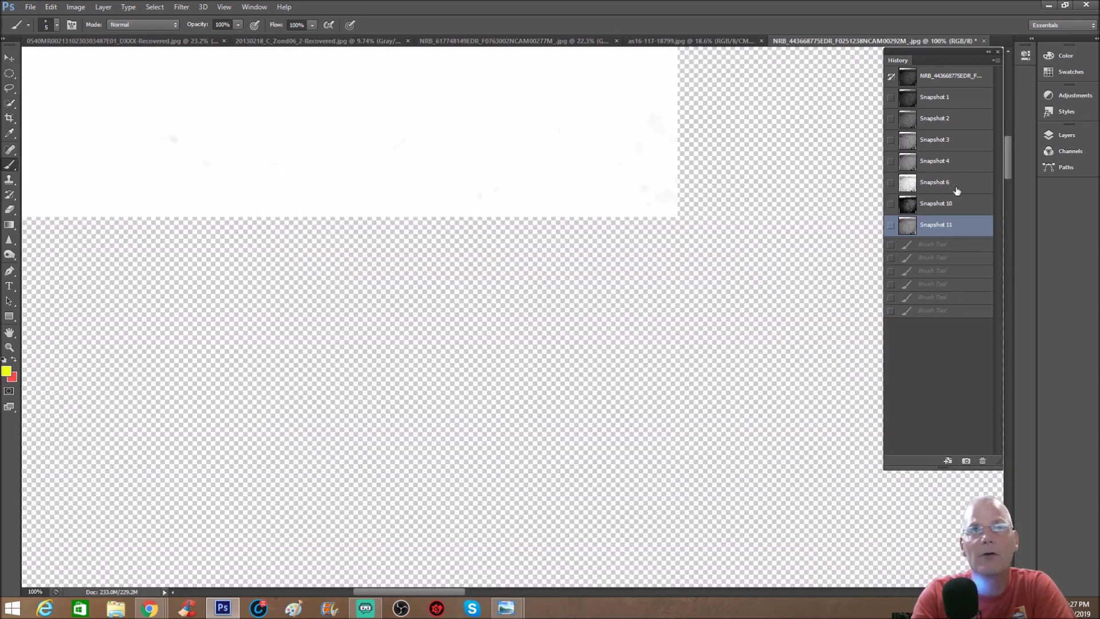
click(956, 183)
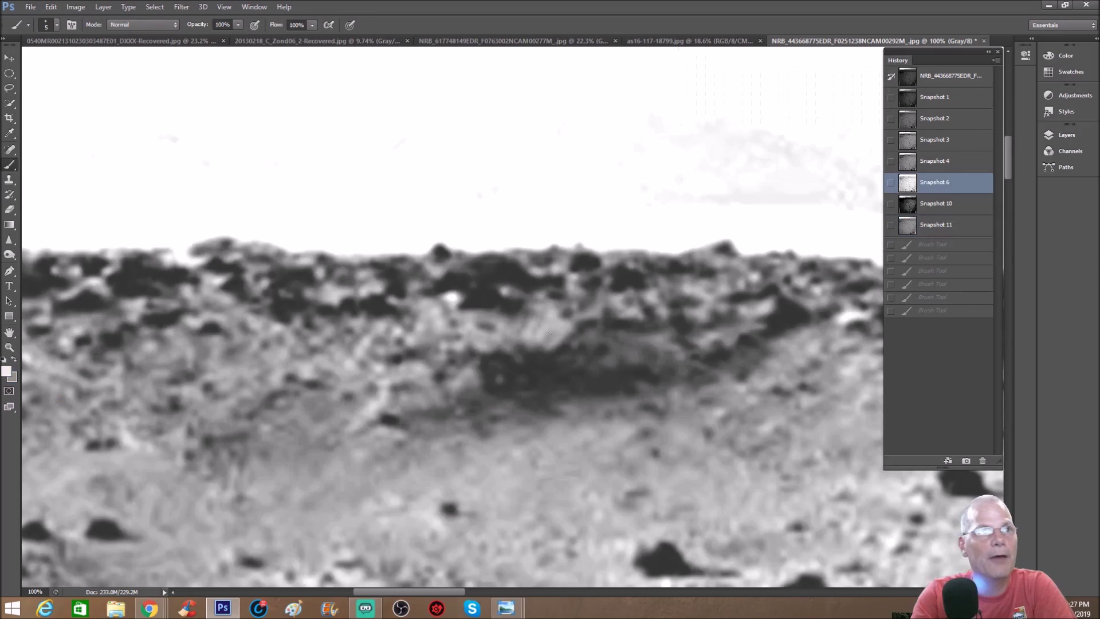
drag(438, 592, 499, 590)
key(F2)
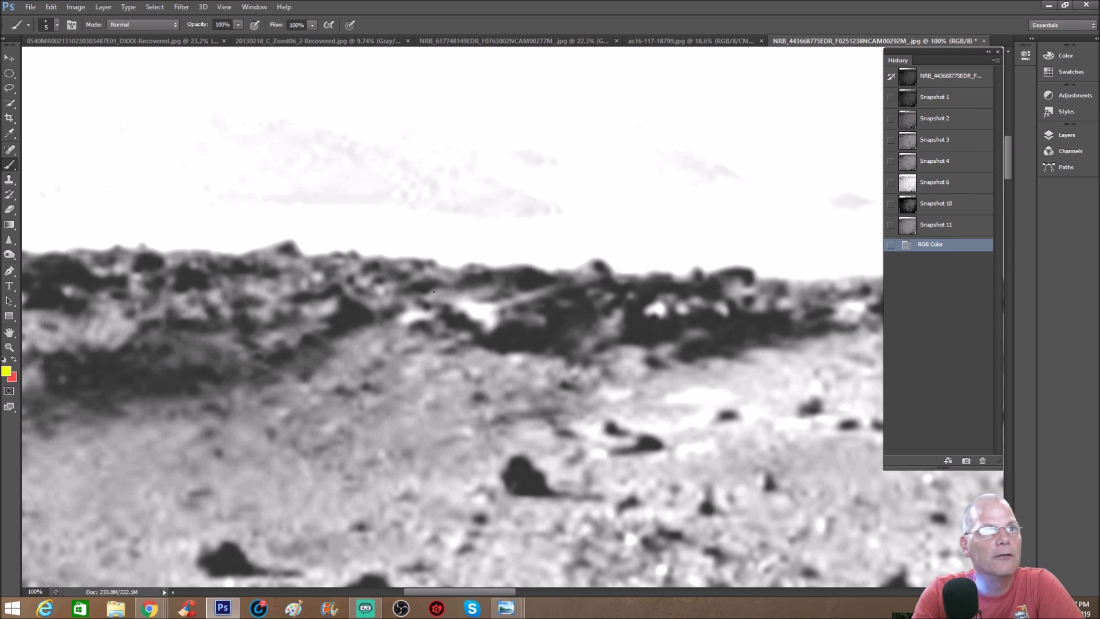
Brush a wide yellow V-shaped line with a short stem and two small circles on the ridge, extending it to the circled round horizon rock
mouse_move(434, 292)
mouse_down()
mouse_move(495, 308)
mouse_move(571, 286)
mouse_up()
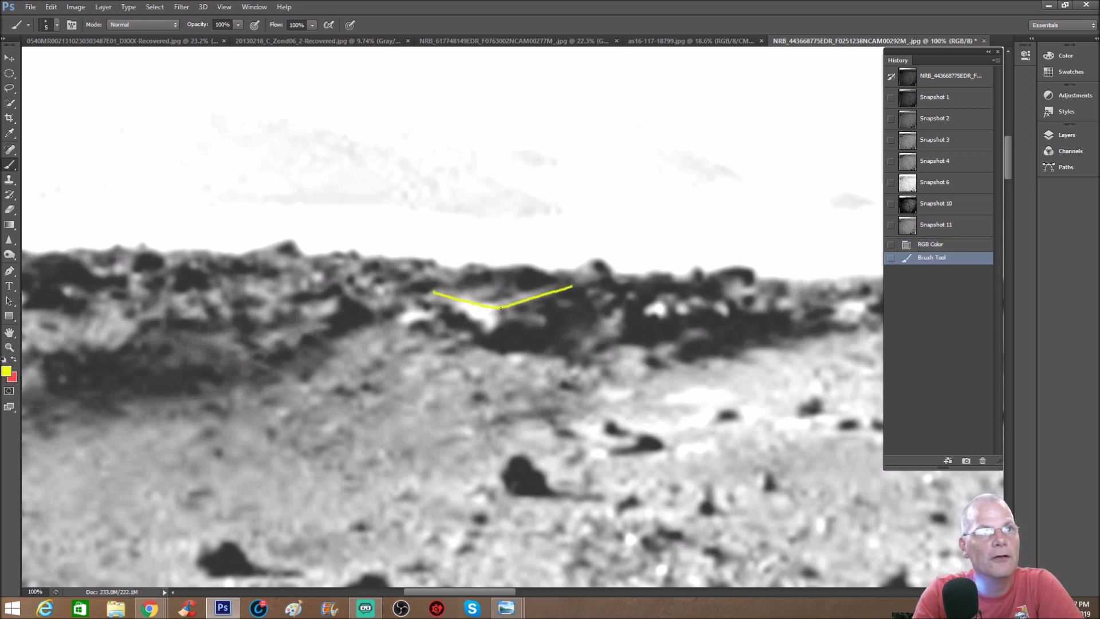
mouse_move(498, 306)
mouse_down()
mouse_move(498, 330)
mouse_move(523, 302)
mouse_up()
key(ctrl+plus)
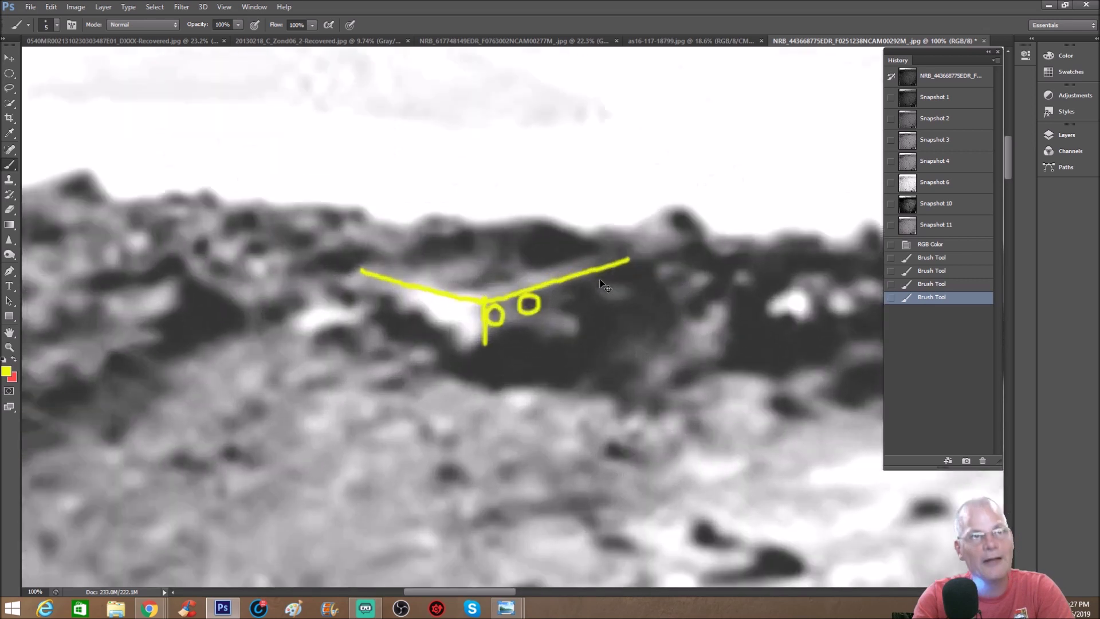
drag(633, 256, 700, 240)
mouse_move(681, 203)
mouse_down()
mouse_move(677, 231)
mouse_move(703, 228)
mouse_move(676, 202)
mouse_move(635, 223)
mouse_up()
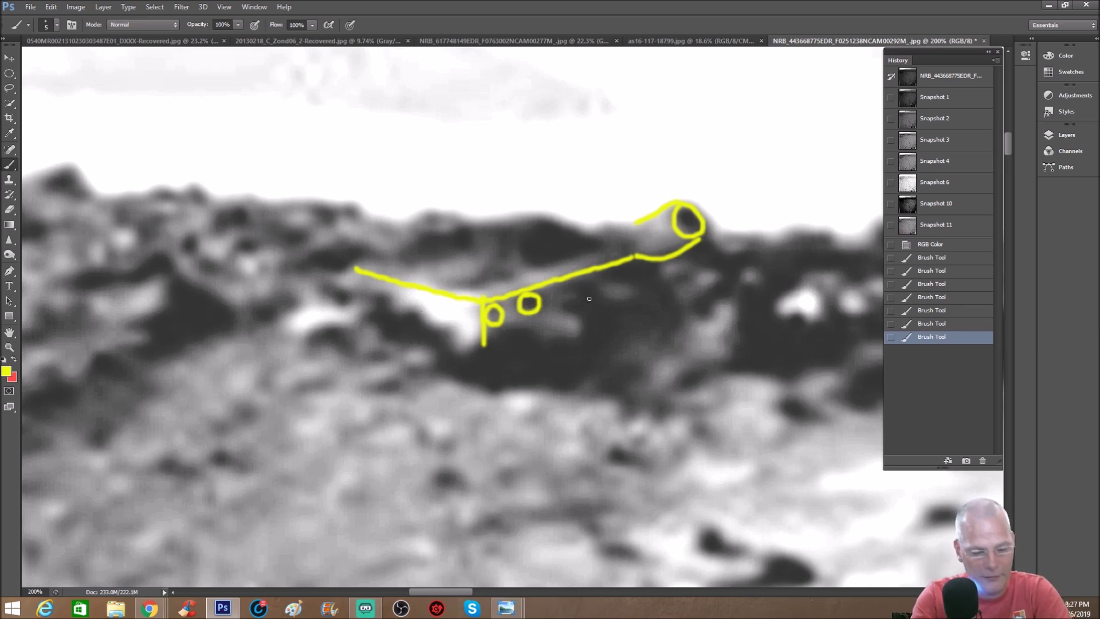
key(ctrl+minus)
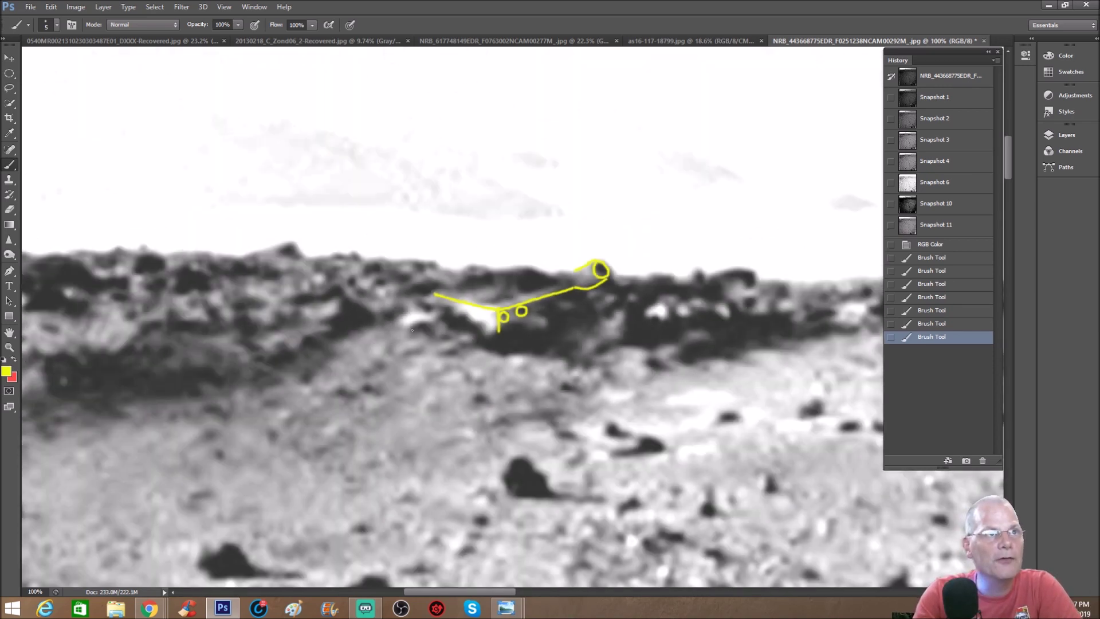
Brush small yellow arches over the pale shape beside the V-shaped line, and clear all yellow marks by restoring Snapshot 4
click(412, 329)
mouse_move(411, 332)
mouse_down()
mouse_move(434, 337)
mouse_move(409, 313)
mouse_move(452, 333)
mouse_move(442, 304)
mouse_move(451, 315)
mouse_move(394, 336)
mouse_move(410, 331)
mouse_up()
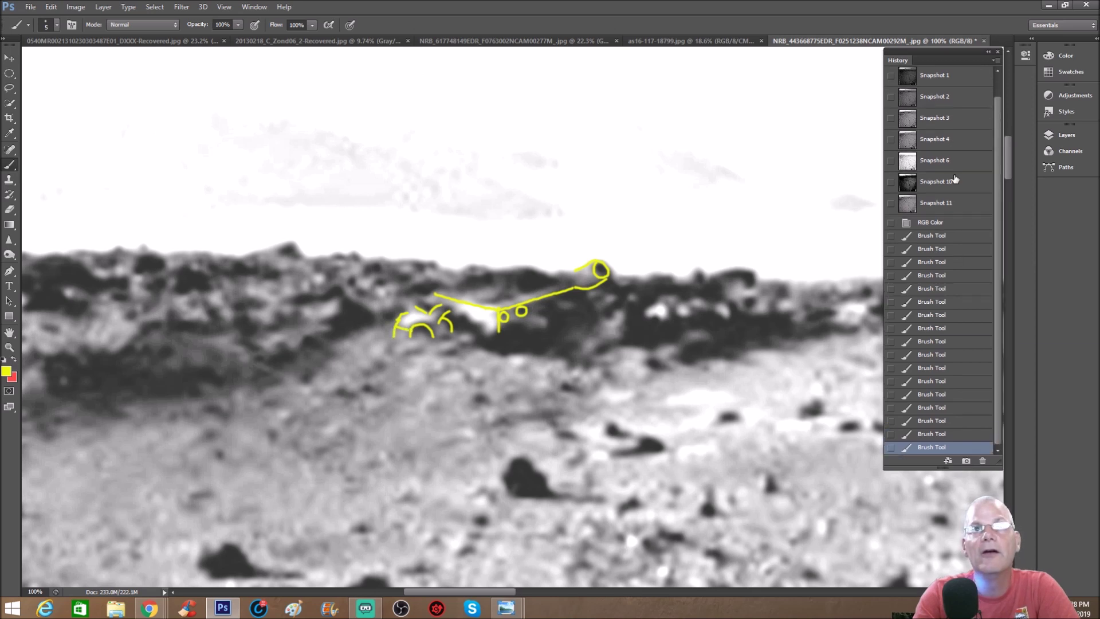
click(955, 143)
click(955, 143)
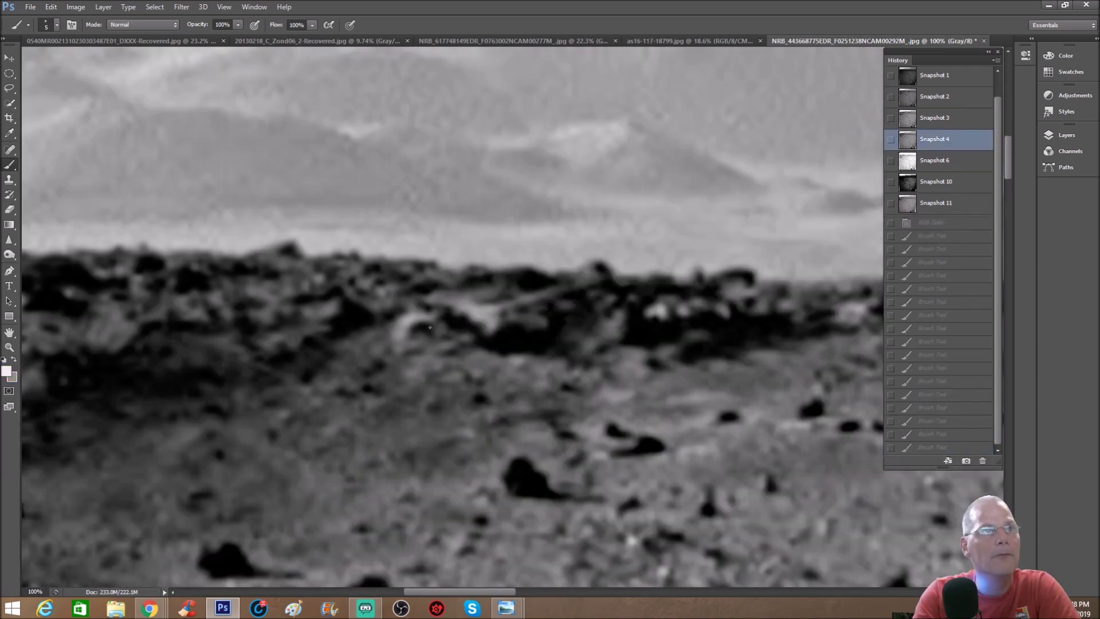
Circle the pale arched shape on the ridge with an open white outline, and compare the marked state with Snapshot 6
mouse_move(396, 301)
mouse_down()
mouse_move(402, 366)
mouse_move(462, 310)
mouse_up()
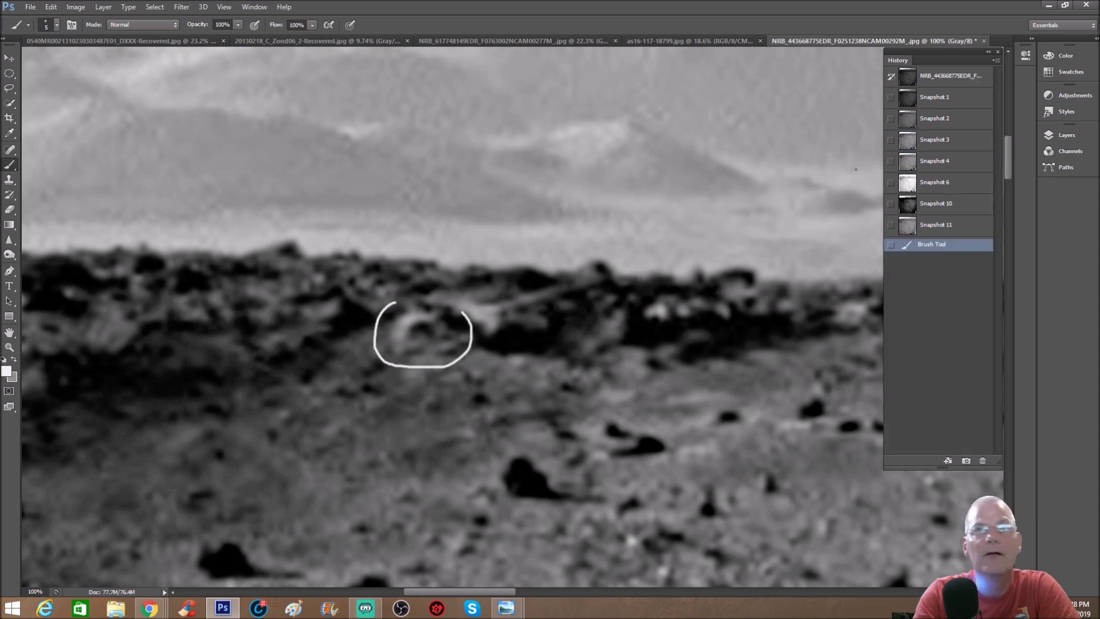
click(950, 184)
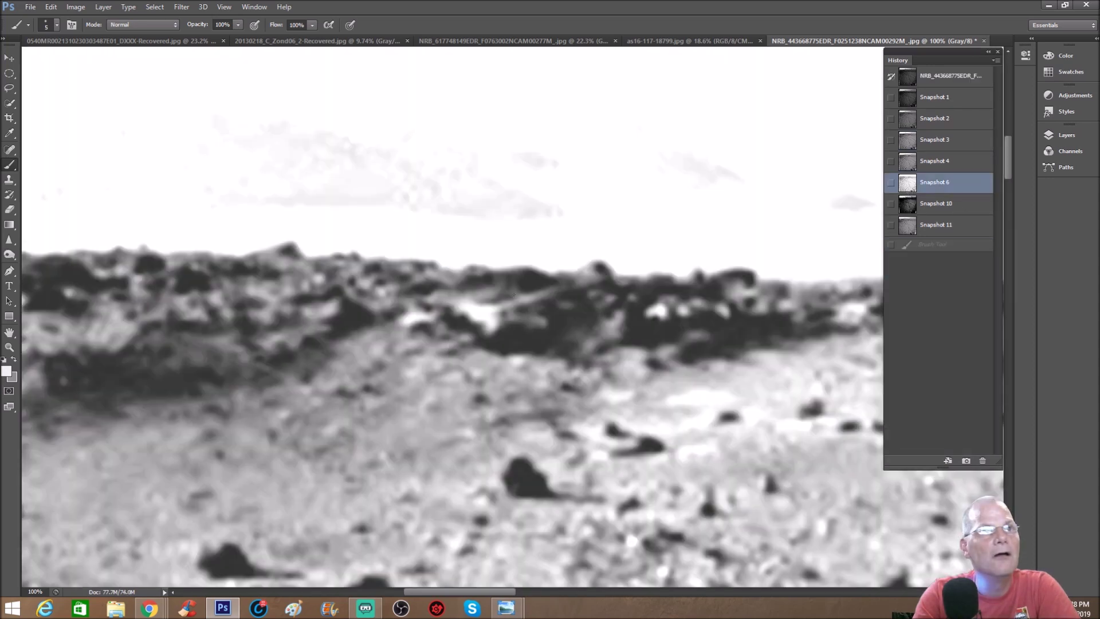
click(957, 226)
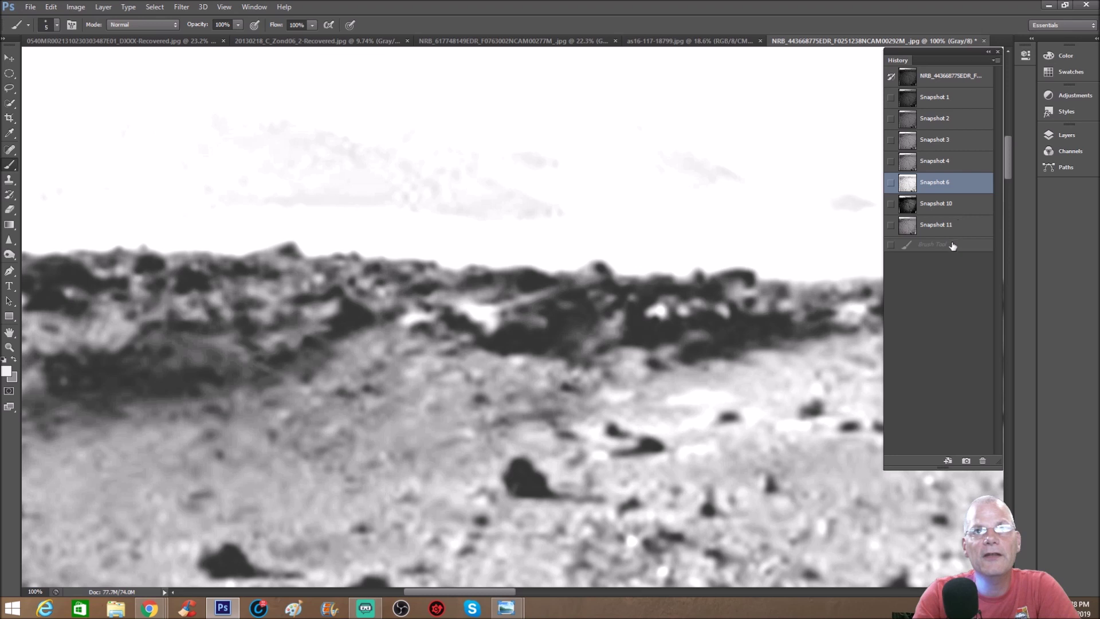
click(953, 246)
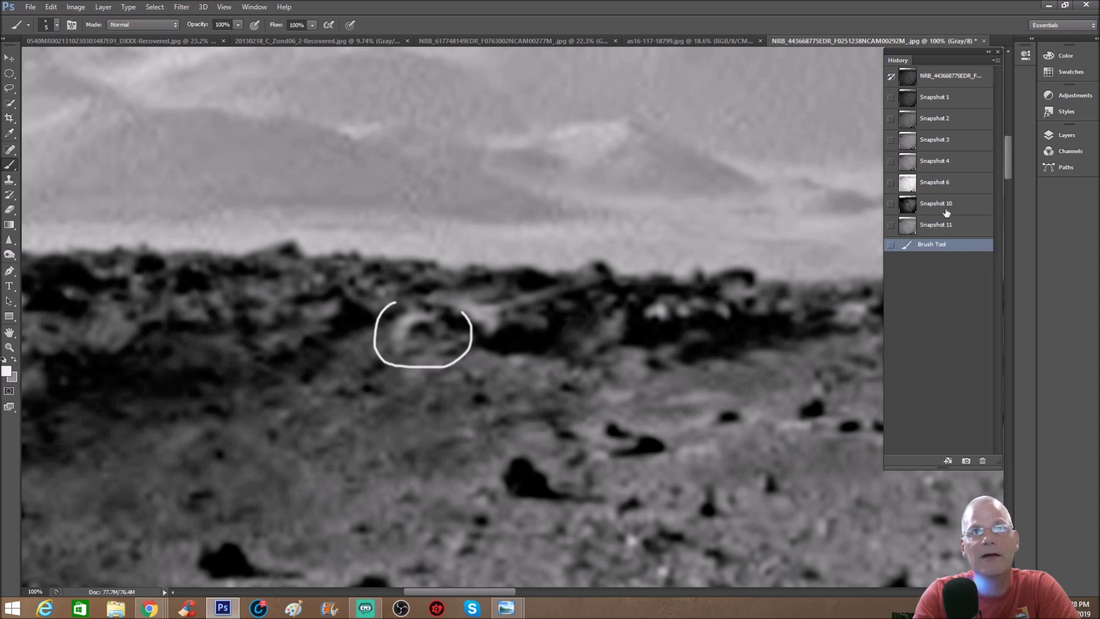
click(950, 183)
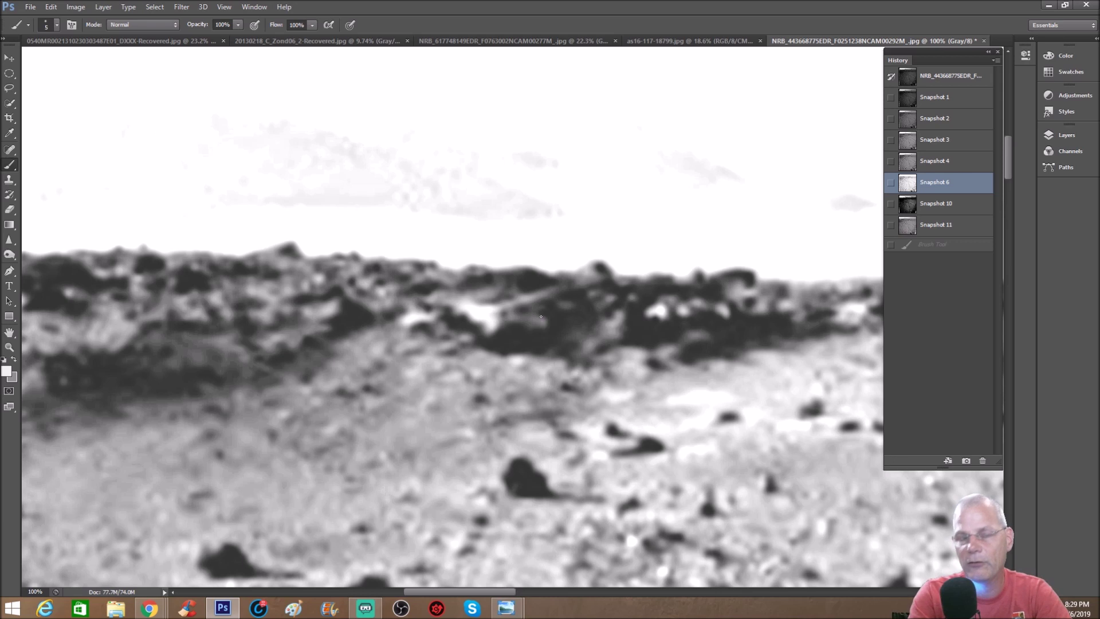
View the dark face-like rock in Snapshot 11, and circle it in white on Snapshot 1
drag(458, 590, 401, 587)
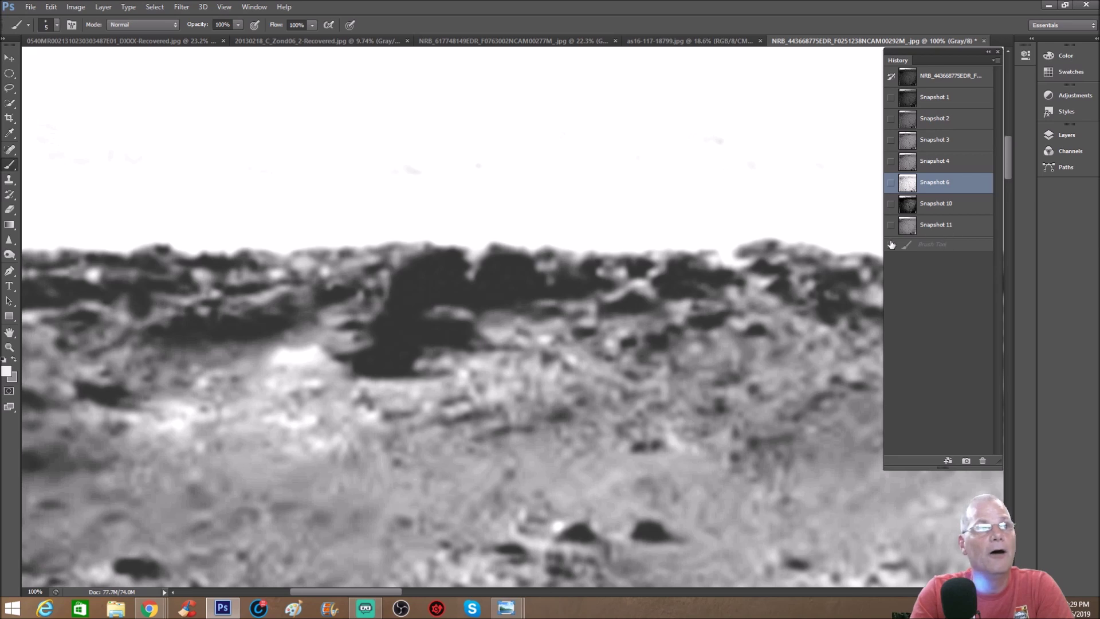
click(942, 227)
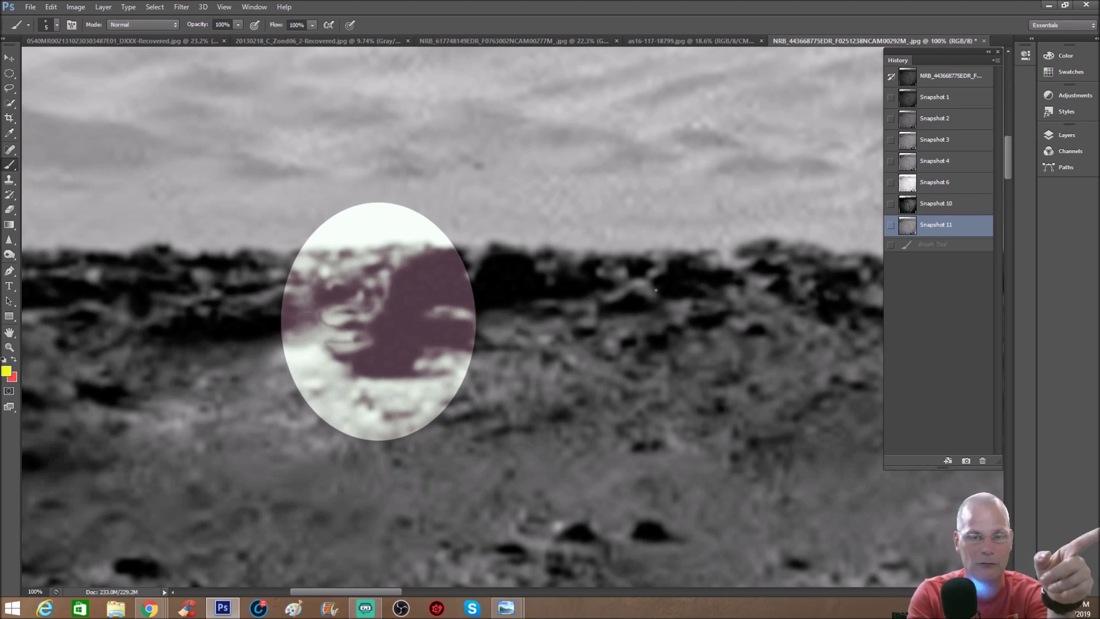
click(989, 98)
mouse_move(335, 251)
mouse_down()
mouse_move(437, 307)
mouse_move(385, 386)
mouse_move(313, 365)
mouse_move(292, 282)
mouse_up()
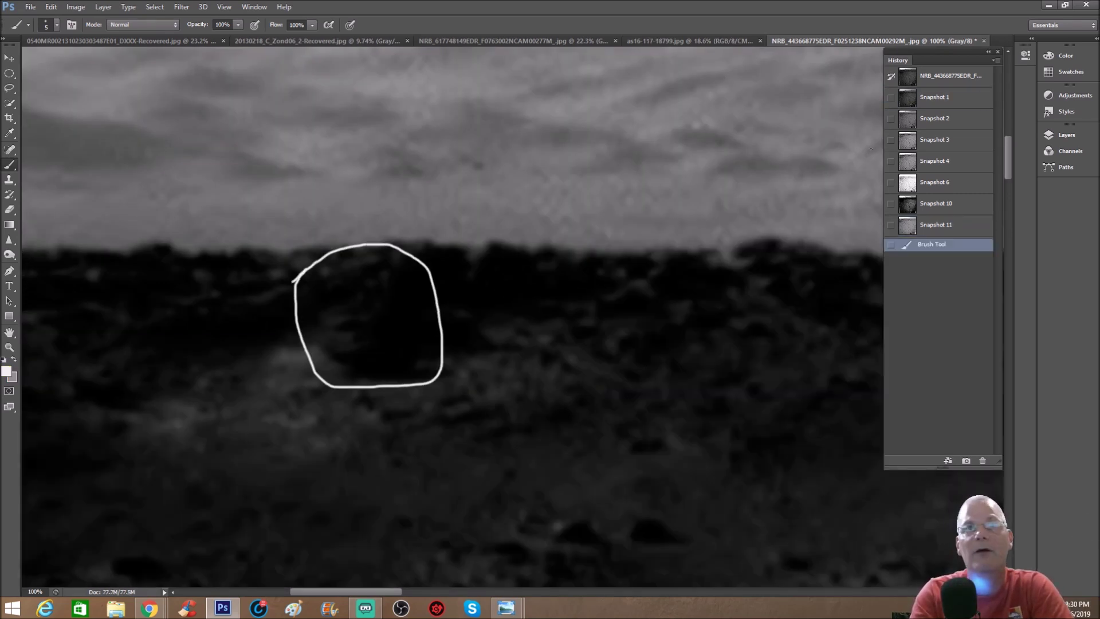
Restore Snapshot 10 and brush a small white fish-like outline with a pointed fin over the pale patch below the dark ridge
click(945, 208)
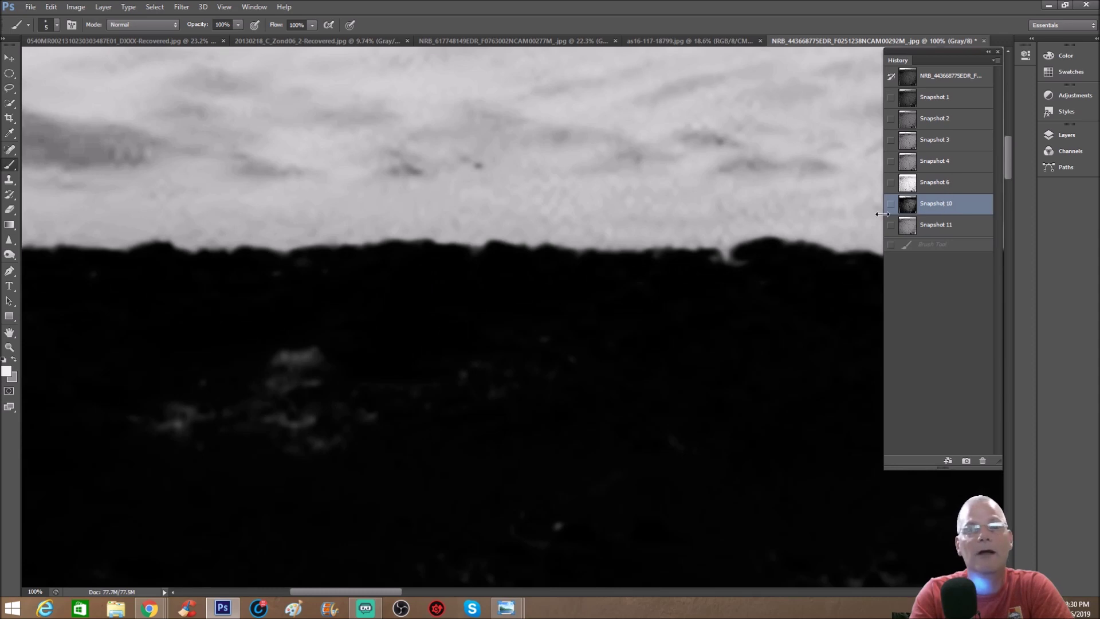
drag(337, 590, 318, 589)
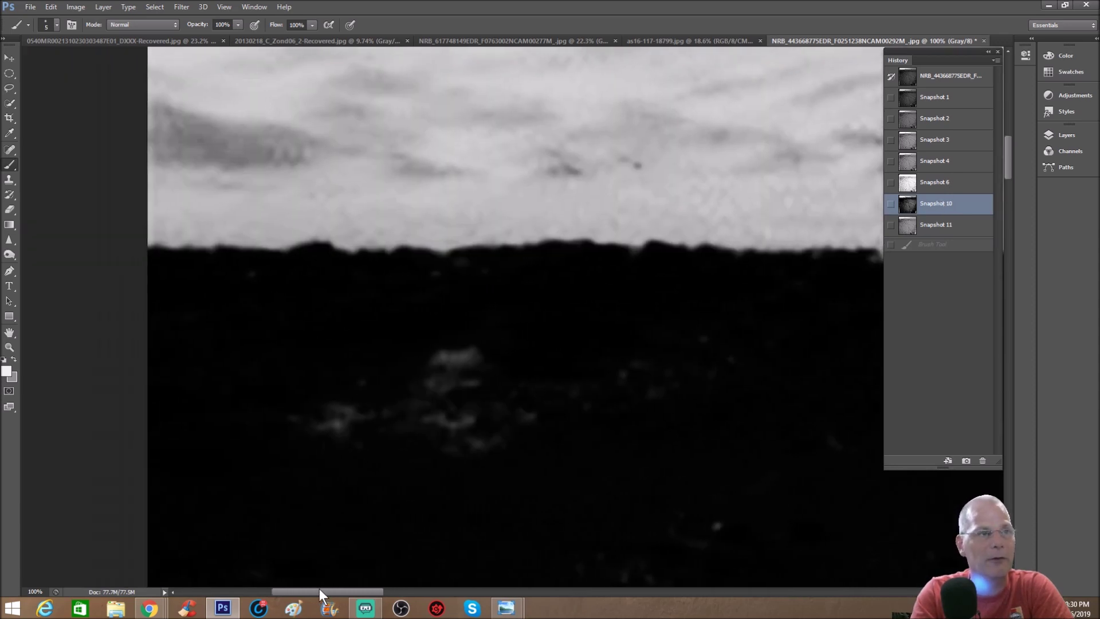
scroll(442, 467, down, 1)
click(9, 348)
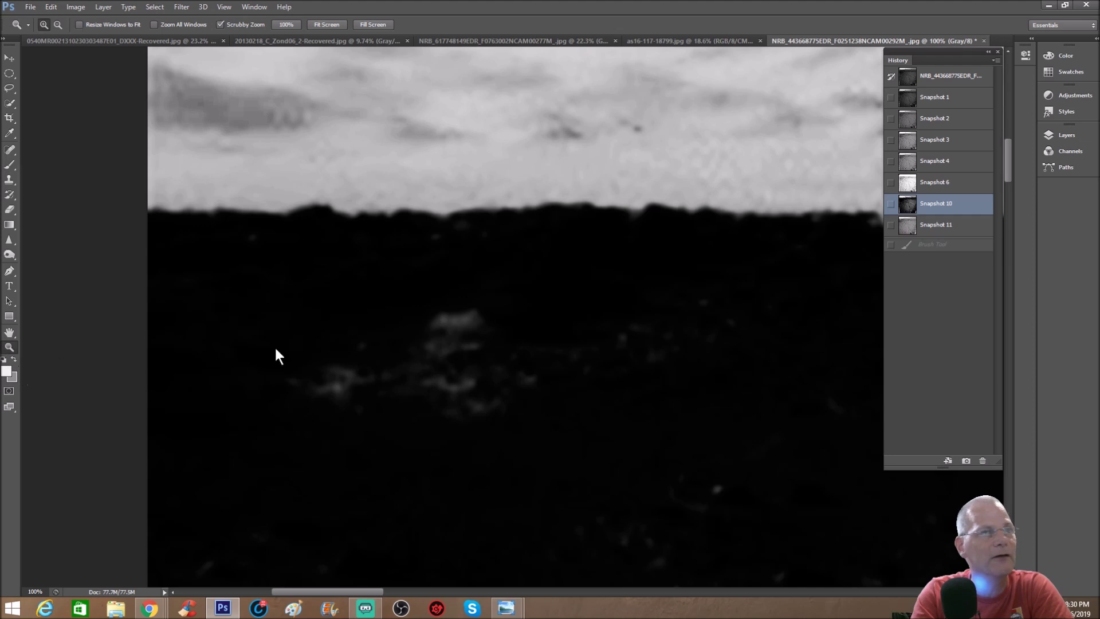
drag(274, 345, 343, 299)
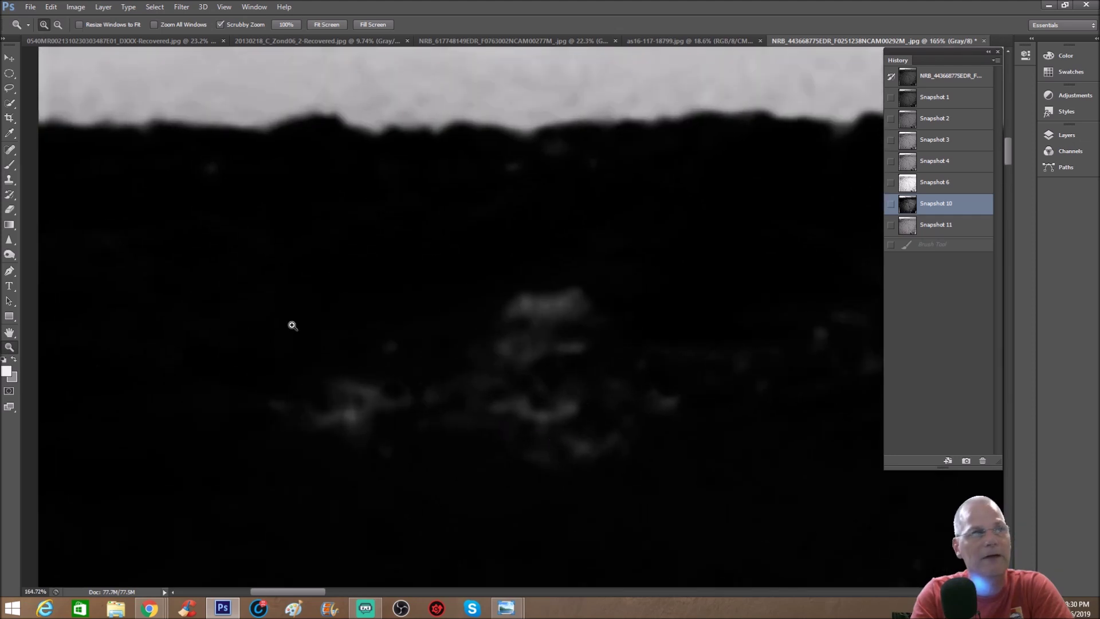
click(9, 162)
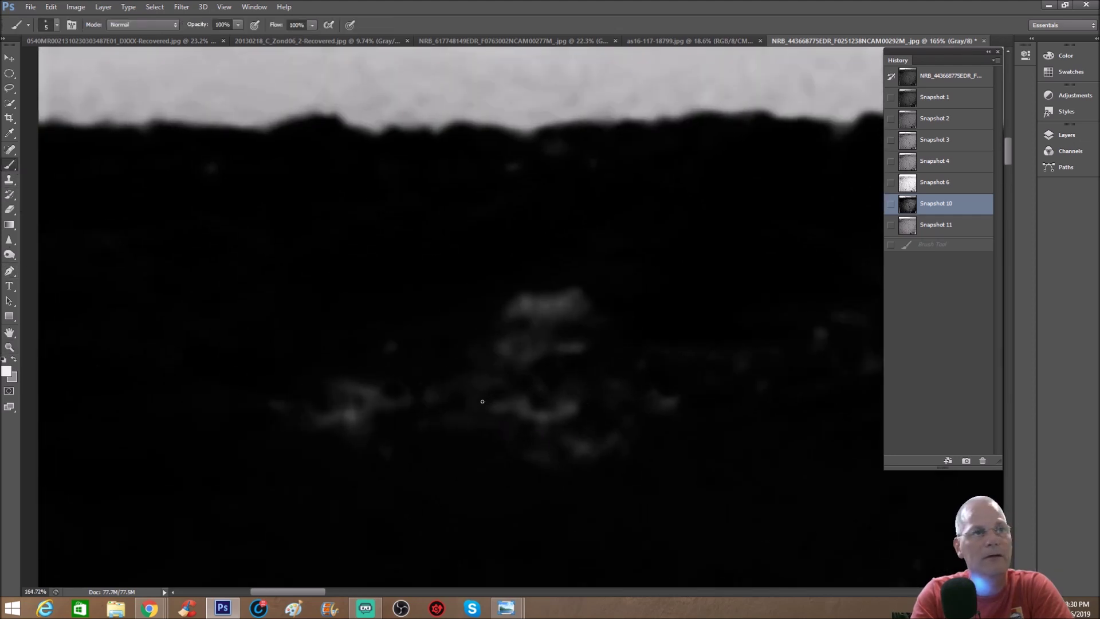
mouse_move(499, 396)
mouse_down()
mouse_move(479, 410)
mouse_move(551, 434)
mouse_move(549, 421)
mouse_move(580, 401)
mouse_move(532, 390)
mouse_move(528, 373)
mouse_move(548, 404)
mouse_move(514, 397)
mouse_move(576, 403)
mouse_up()
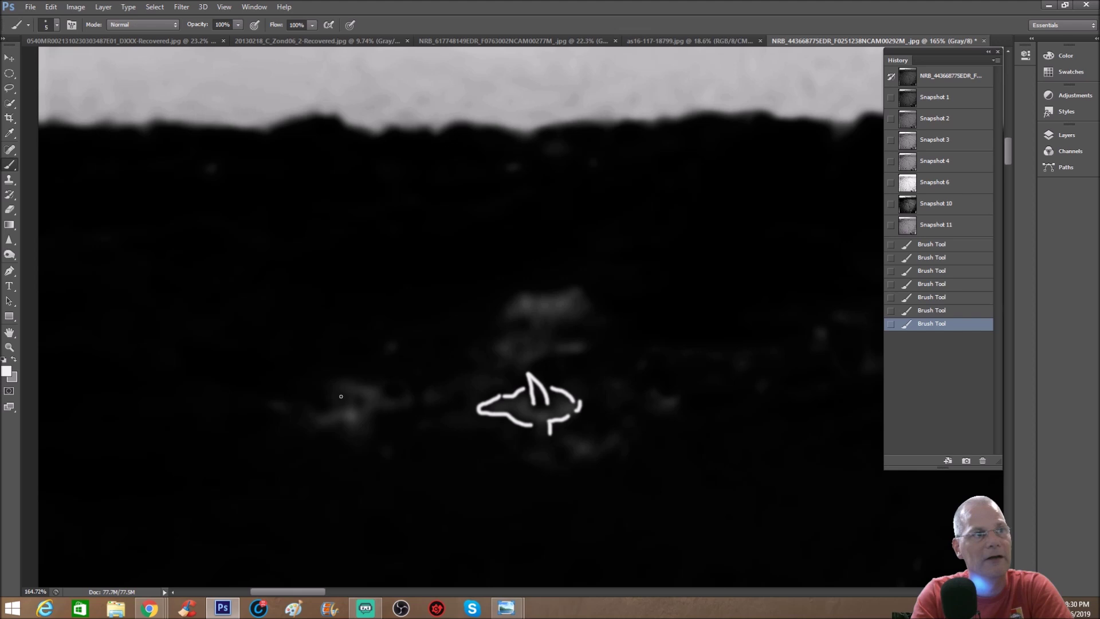
Brush short white lines around the neighbouring pale patch and a rounded head-like outline around the patch above the fish-like shape
mouse_move(331, 389)
mouse_down()
mouse_move(327, 409)
mouse_move(372, 433)
mouse_move(383, 410)
mouse_move(414, 411)
mouse_up()
mouse_move(361, 379)
mouse_down()
mouse_move(438, 382)
mouse_move(431, 407)
mouse_up()
mouse_move(551, 268)
mouse_down()
mouse_move(498, 295)
mouse_move(467, 350)
mouse_move(478, 368)
mouse_up()
mouse_move(558, 262)
mouse_down()
mouse_move(586, 268)
mouse_move(617, 313)
mouse_move(590, 374)
mouse_up()
key(ctrl+1)
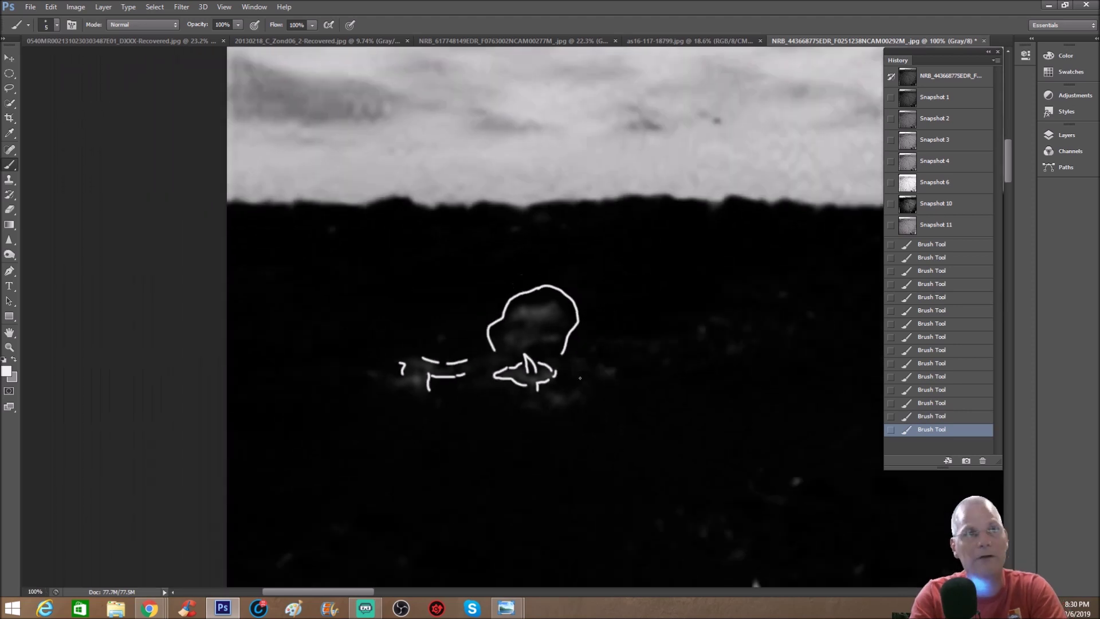
Compare the ridge in Snapshot 6 and Snapshot 11, and examine the slanted dark rock with the bright edge at 200%
click(956, 183)
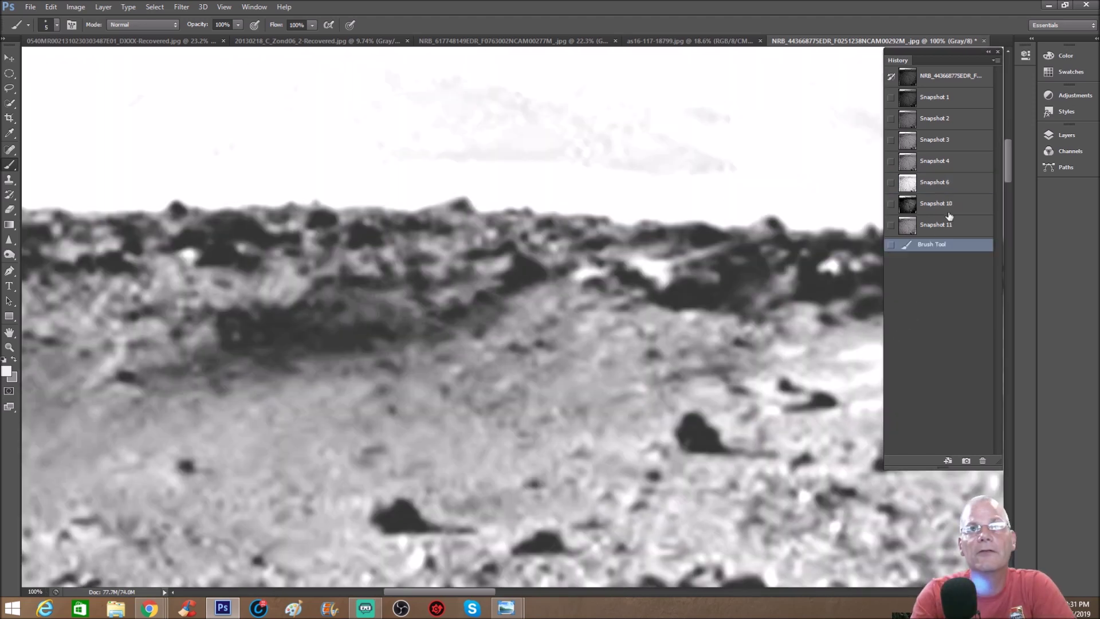
click(951, 229)
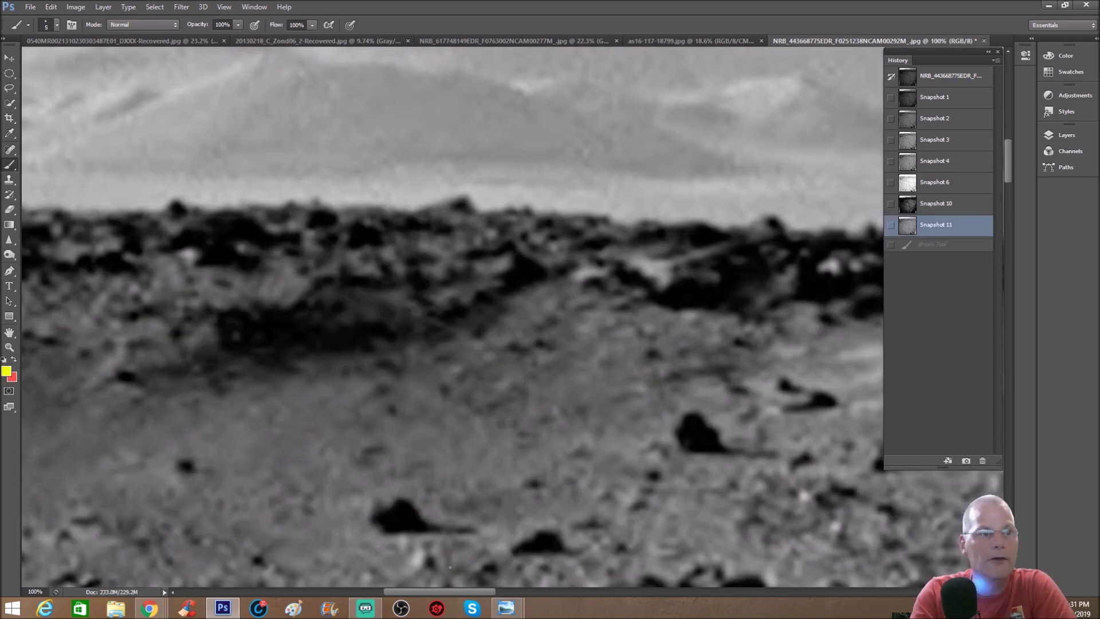
drag(444, 586, 626, 571)
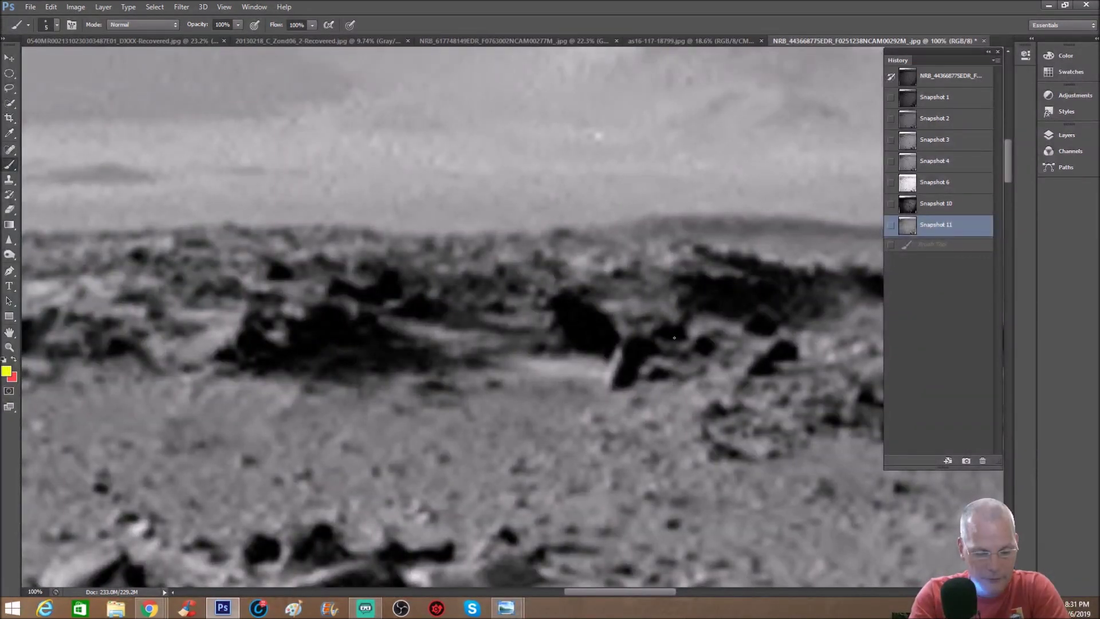
scroll(674, 337, up, 1)
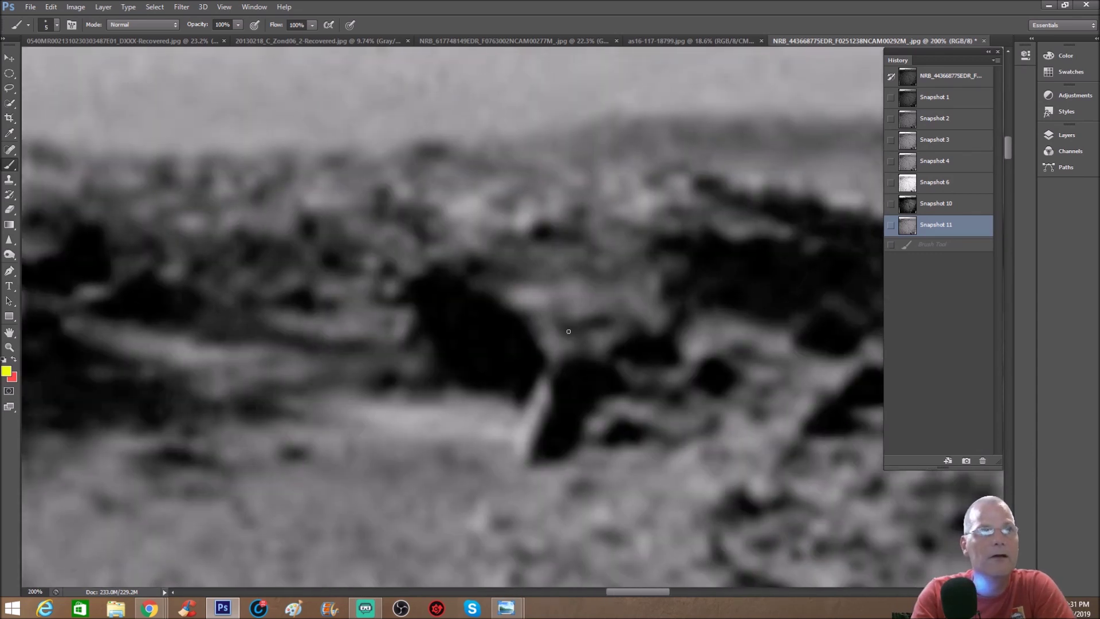
Circle the slanted rock in yellow, trace its rounded top and bright edge, and undo all three strokes
mouse_move(568, 331)
mouse_down()
mouse_move(521, 356)
mouse_move(498, 427)
mouse_move(513, 471)
mouse_move(588, 459)
mouse_move(651, 391)
mouse_move(631, 356)
mouse_move(568, 330)
mouse_up()
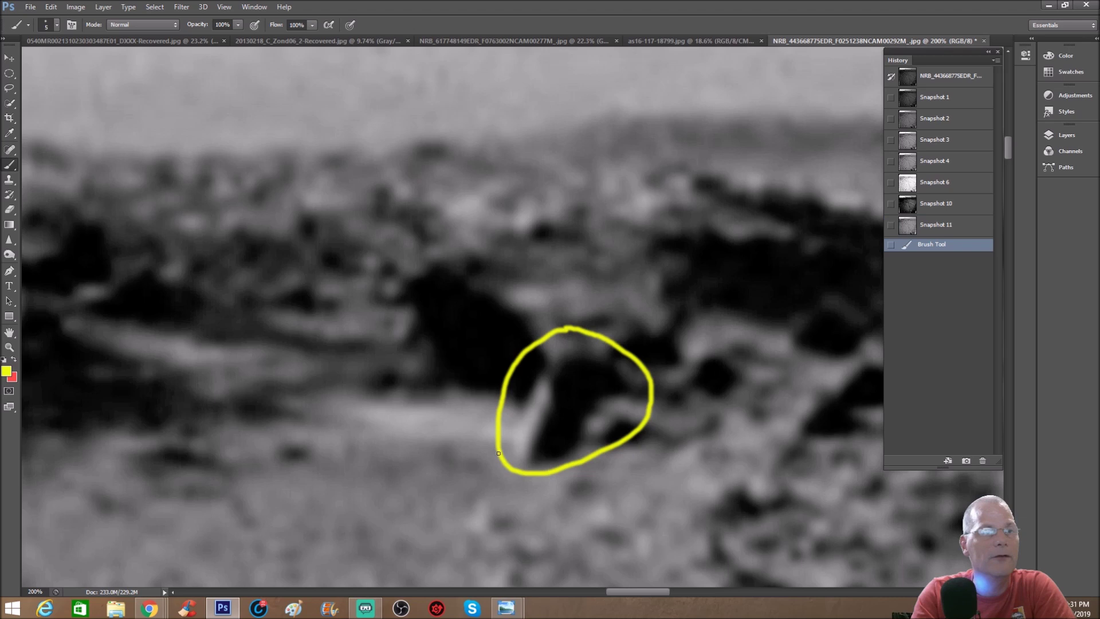
mouse_move(526, 461)
mouse_down()
mouse_move(555, 407)
mouse_move(558, 368)
mouse_move(585, 357)
mouse_move(624, 383)
mouse_up()
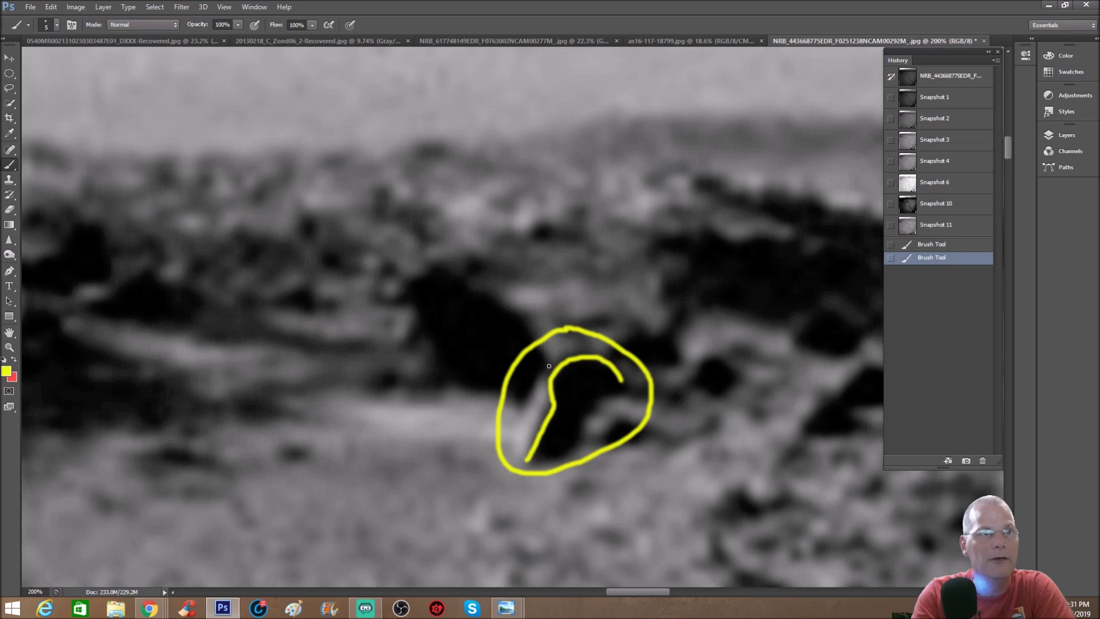
drag(560, 363, 512, 442)
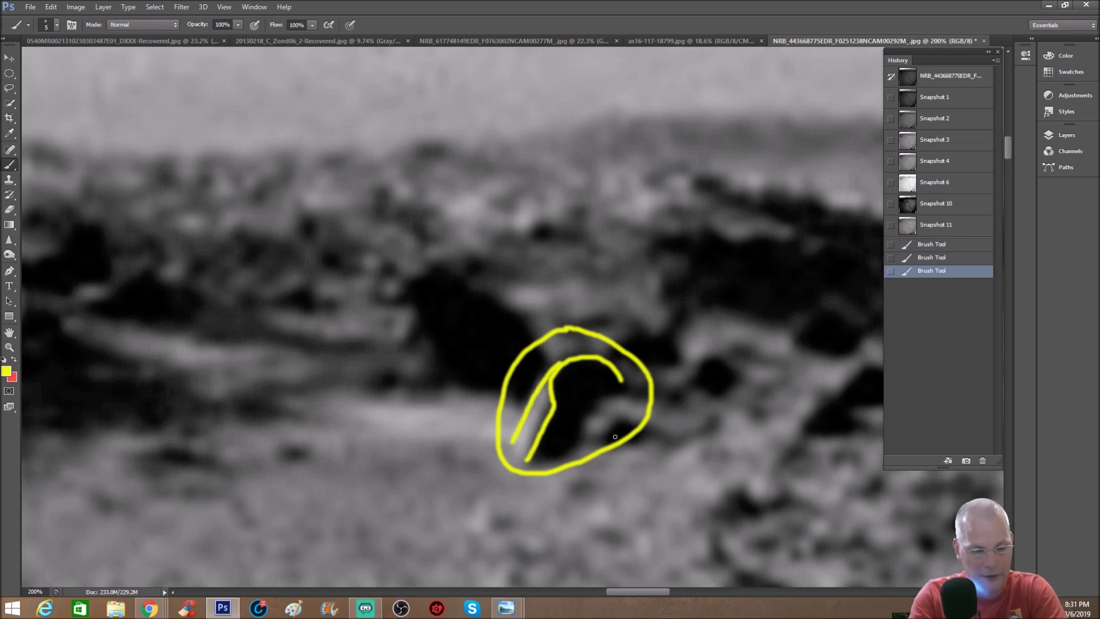
key(ctrl+alt+z)
key(ctrl+alt+z)
key(ctrl+alt+z)
key(ctrl+minus)
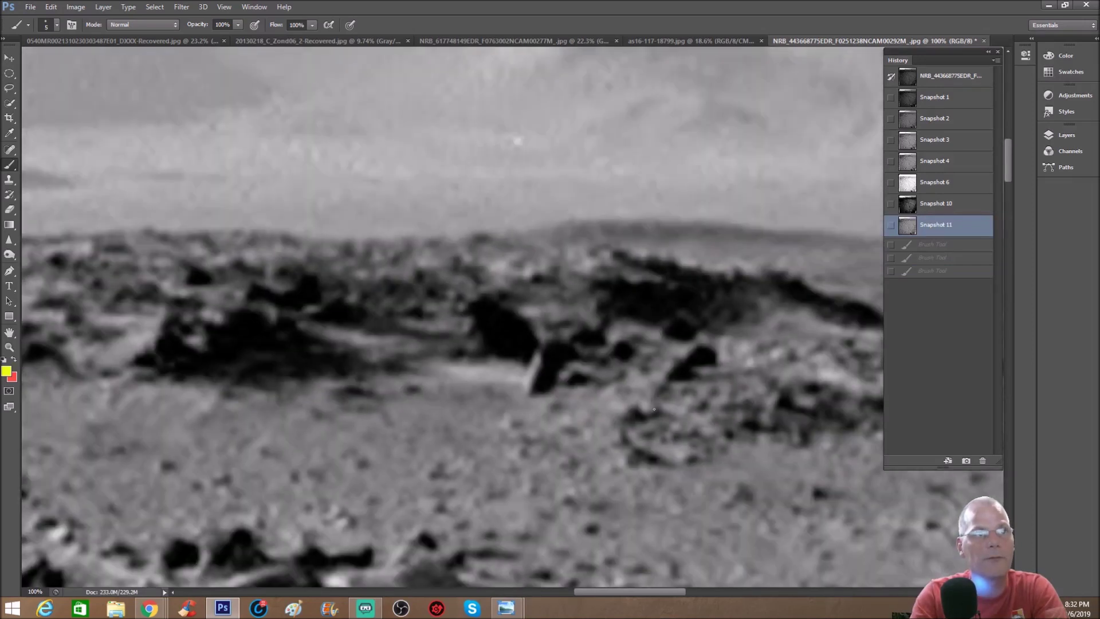
Look along the rest of the ridge, zoom out to 33.33% for the wide scene, and restore Snapshot 1
drag(620, 587, 655, 589)
key(ctrl+minus)
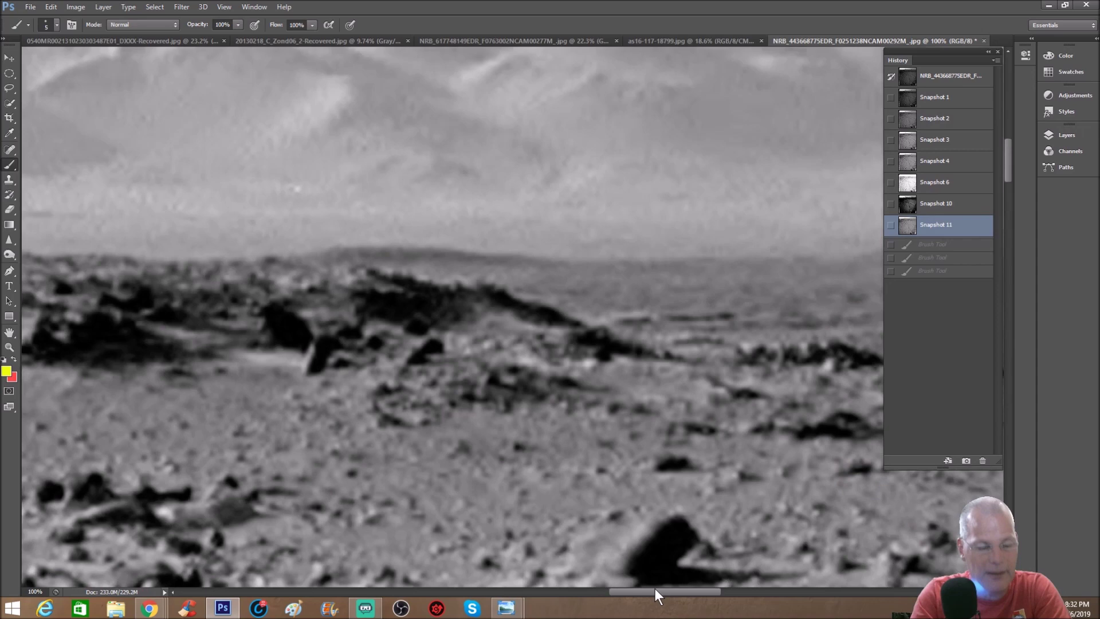
drag(649, 593, 392, 590)
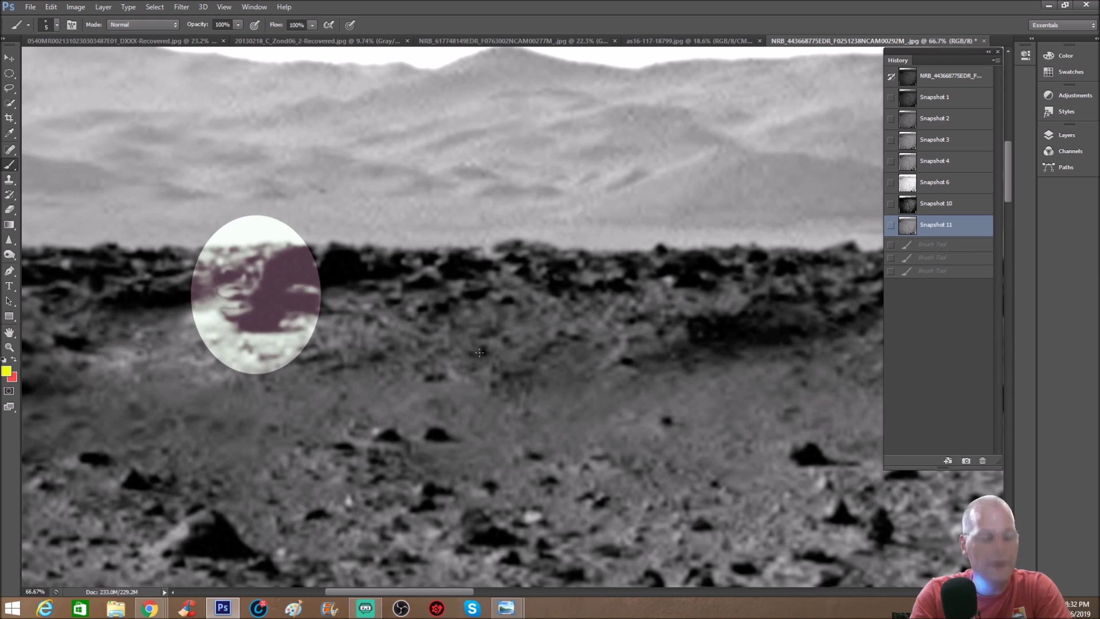
key(ctrl+minus)
key(ctrl+minus)
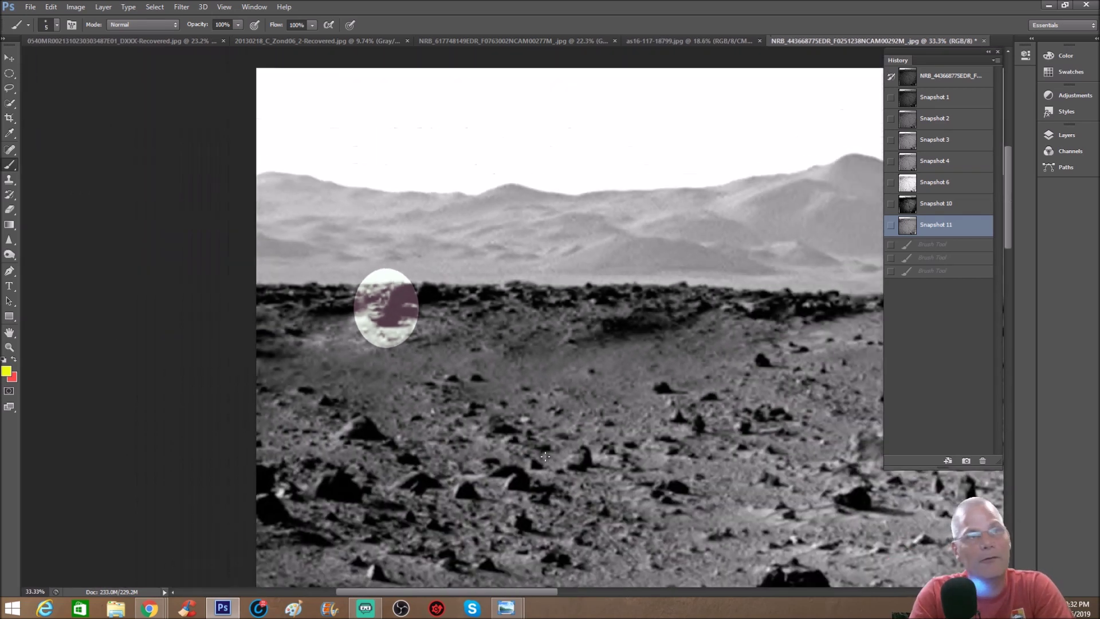
click(966, 100)
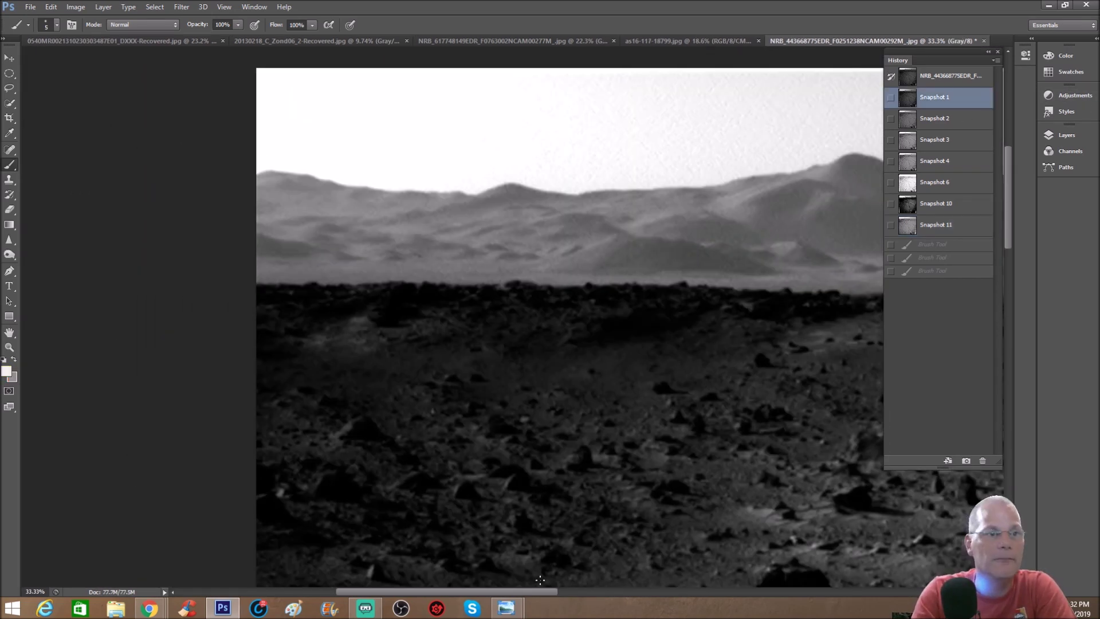
Circle in white a small spot on the distant hillside near the photo's right edge at 100% zoom
drag(536, 593, 657, 589)
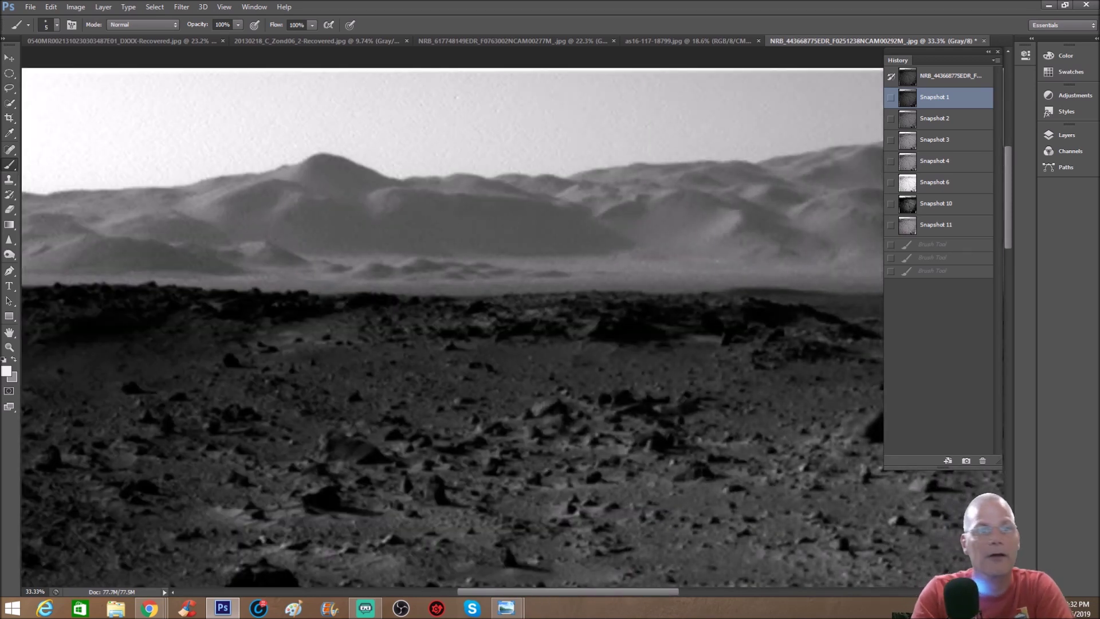
drag(663, 594, 830, 597)
scroll(722, 337, up, 2)
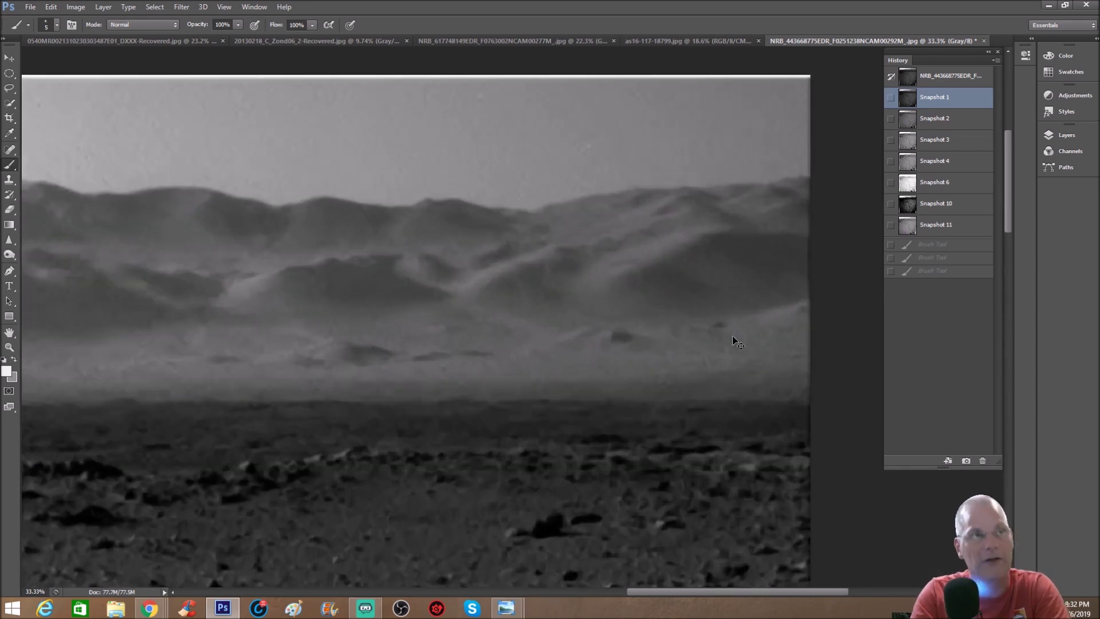
scroll(733, 339, up, 1)
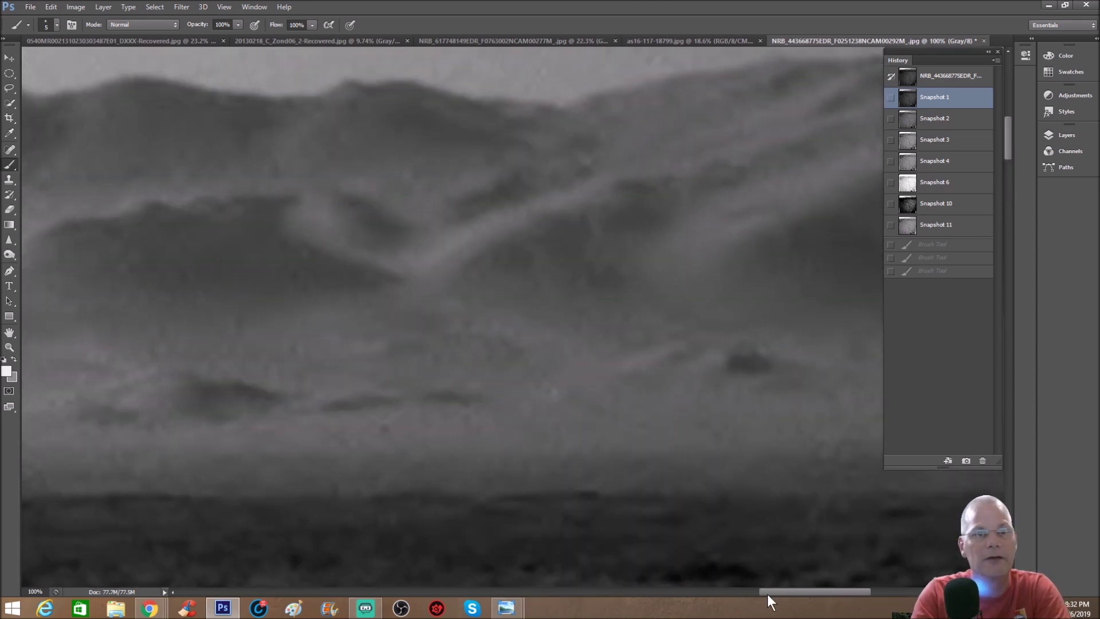
drag(768, 594, 812, 592)
scroll(752, 321, up, 4)
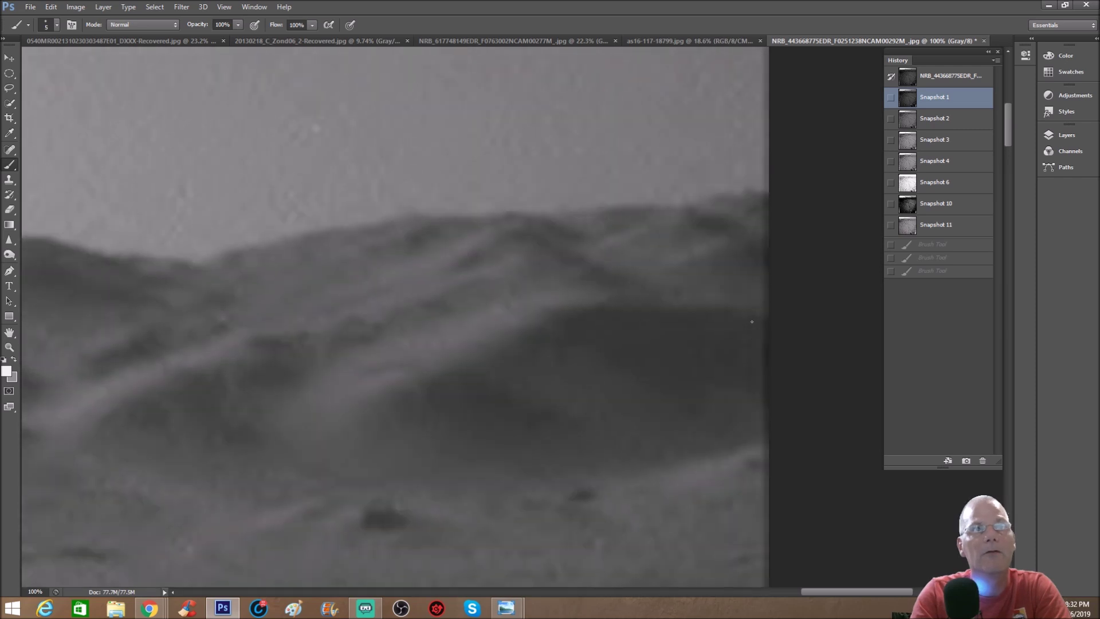
scroll(752, 322, up, 2)
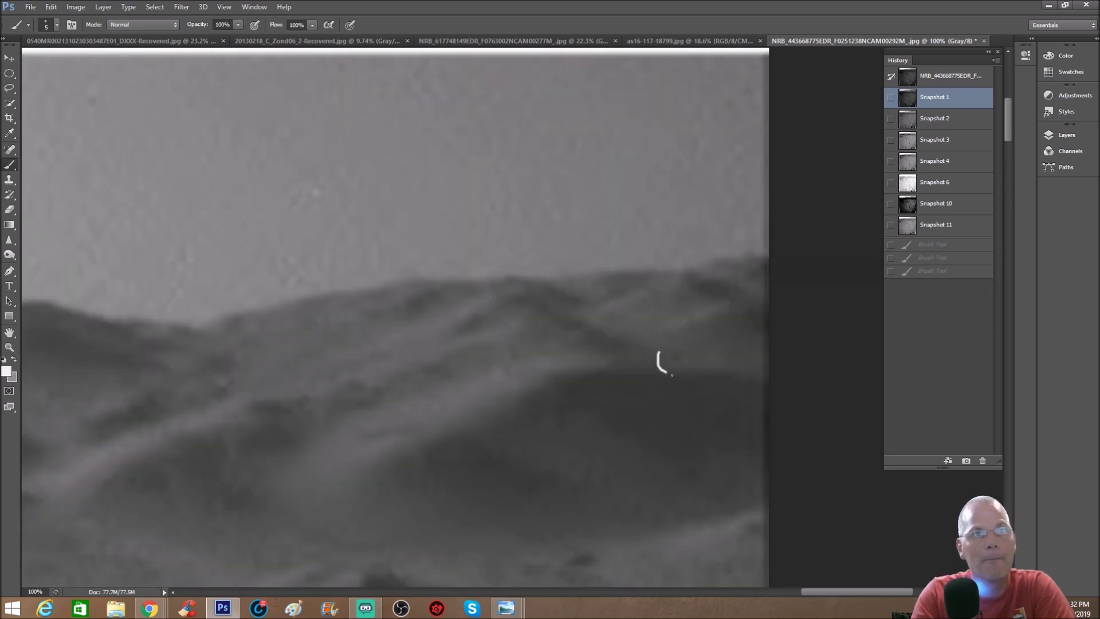
click(676, 359)
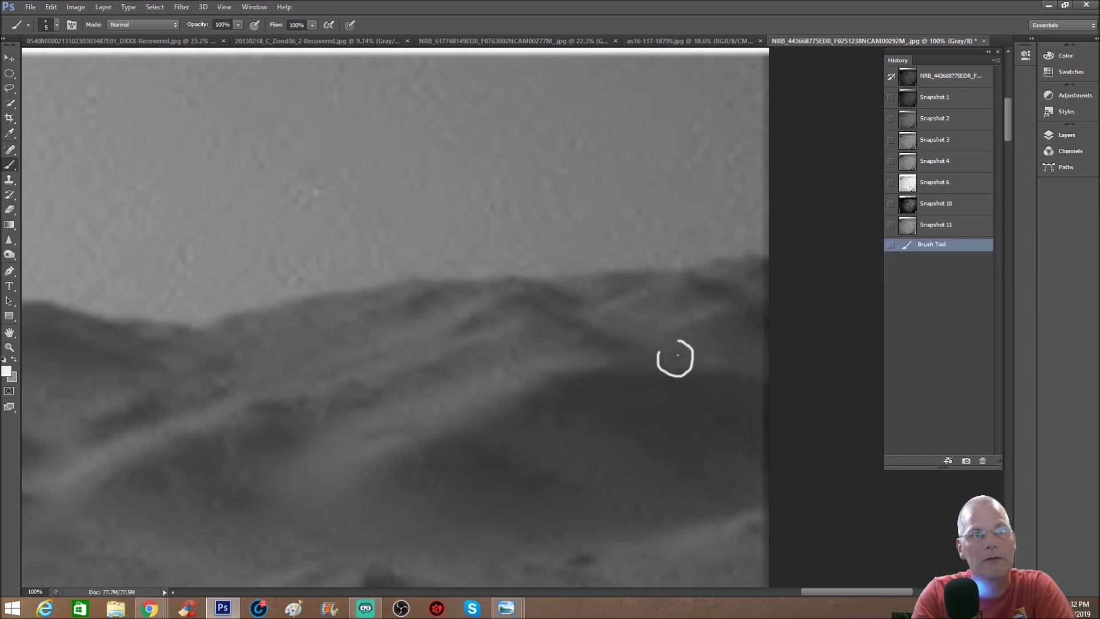
Mark the centre of the white circle, draw a broken white line from the ridge down to it, and add short strokes along its upper edge
click(676, 357)
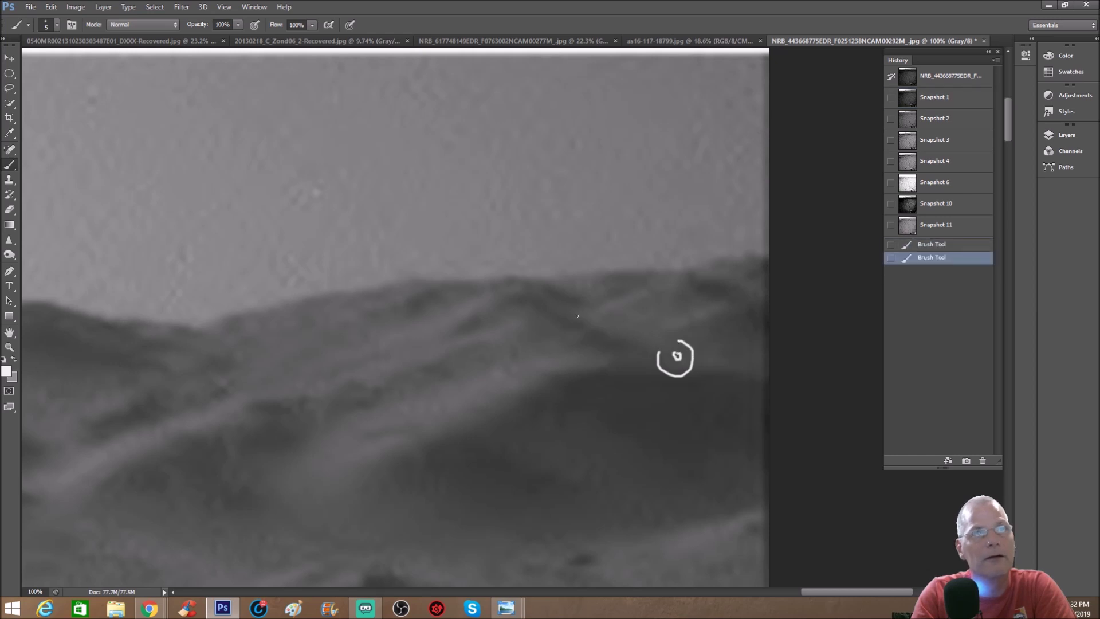
drag(590, 329, 635, 347)
click(657, 336)
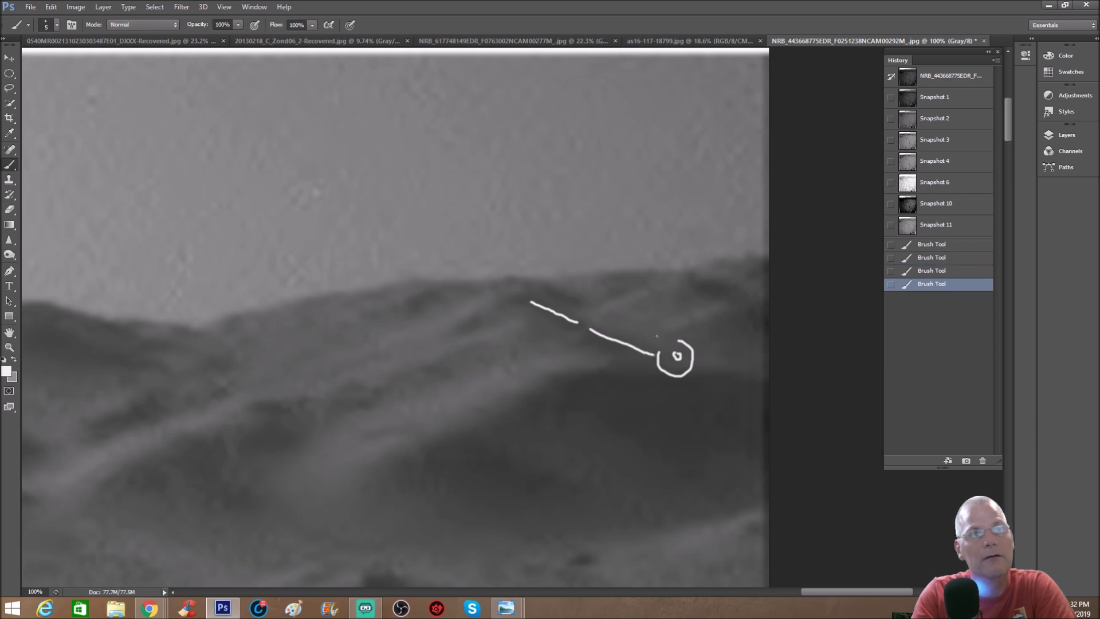
drag(669, 339, 686, 337)
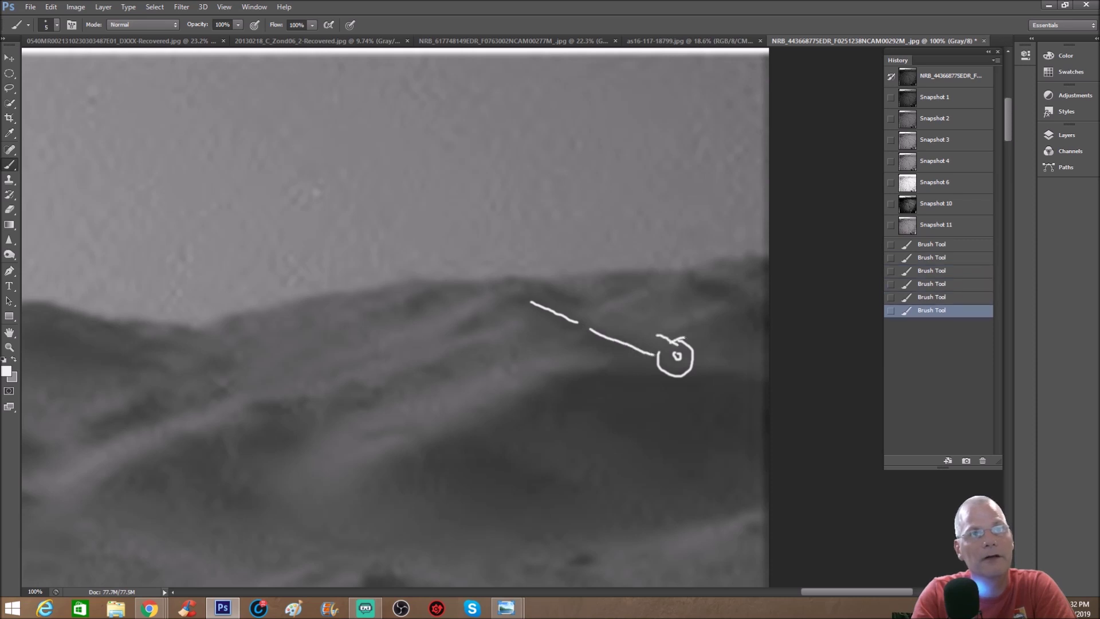
Outline the rounded shape above the broken line with two inner loops, and trace the limb-like outline joining it to the ridge
key(ctrl+plus)
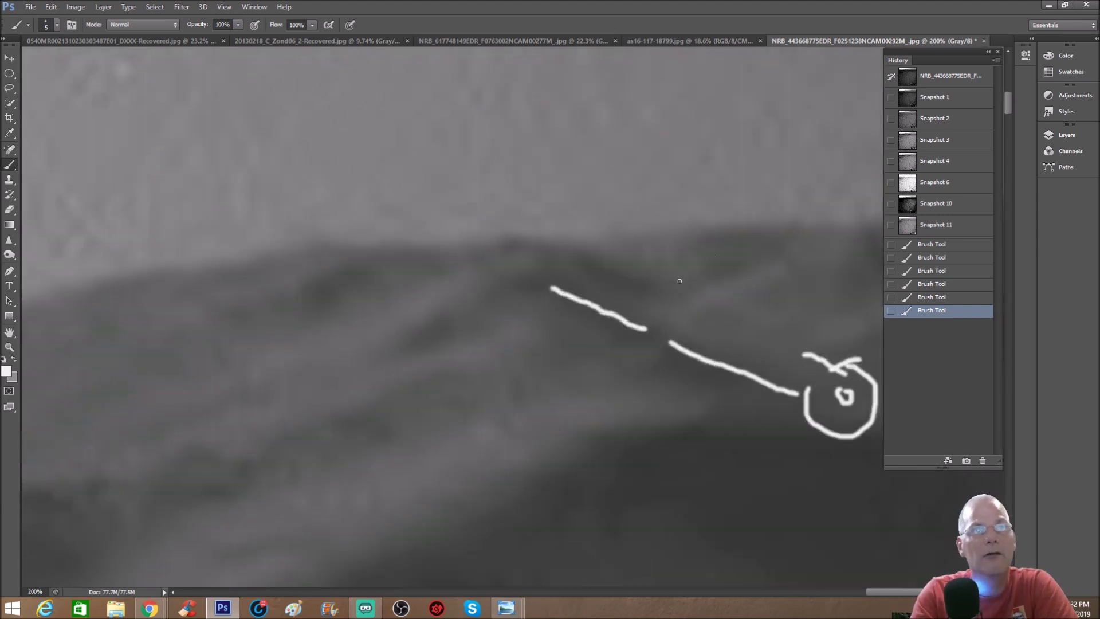
mouse_move(675, 281)
mouse_down()
mouse_move(698, 246)
mouse_move(762, 246)
mouse_move(800, 285)
mouse_move(802, 309)
mouse_move(780, 327)
mouse_move(697, 319)
mouse_up()
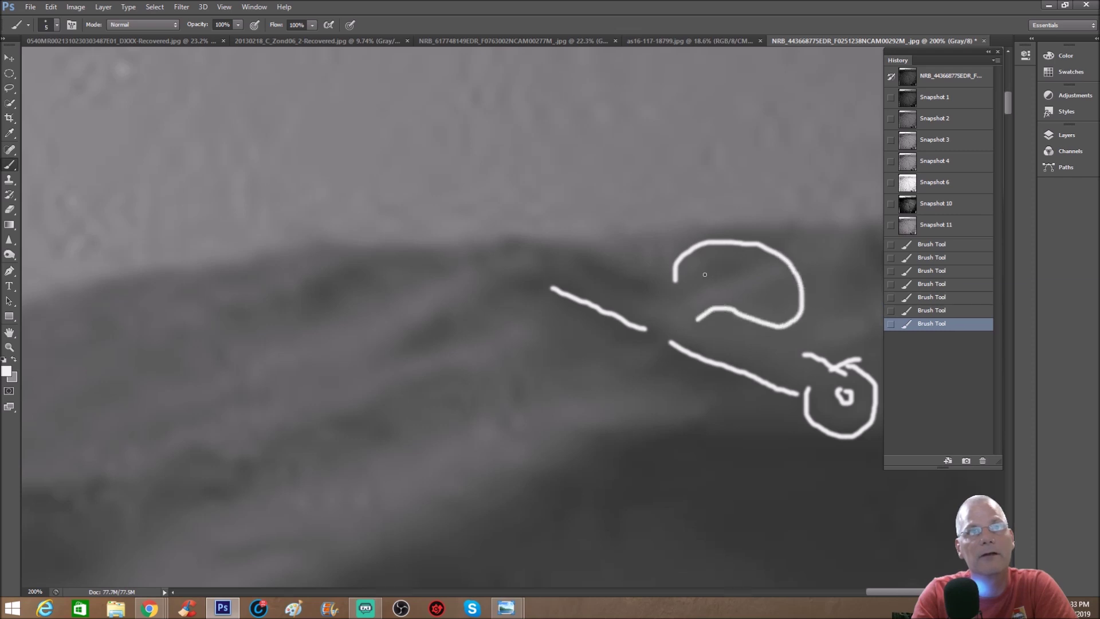
mouse_move(702, 279)
mouse_down()
mouse_move(714, 258)
mouse_move(737, 256)
mouse_move(747, 266)
mouse_move(716, 281)
mouse_move(766, 307)
mouse_move(790, 301)
mouse_move(785, 280)
mouse_move(747, 294)
mouse_up()
key(ctrl+minus)
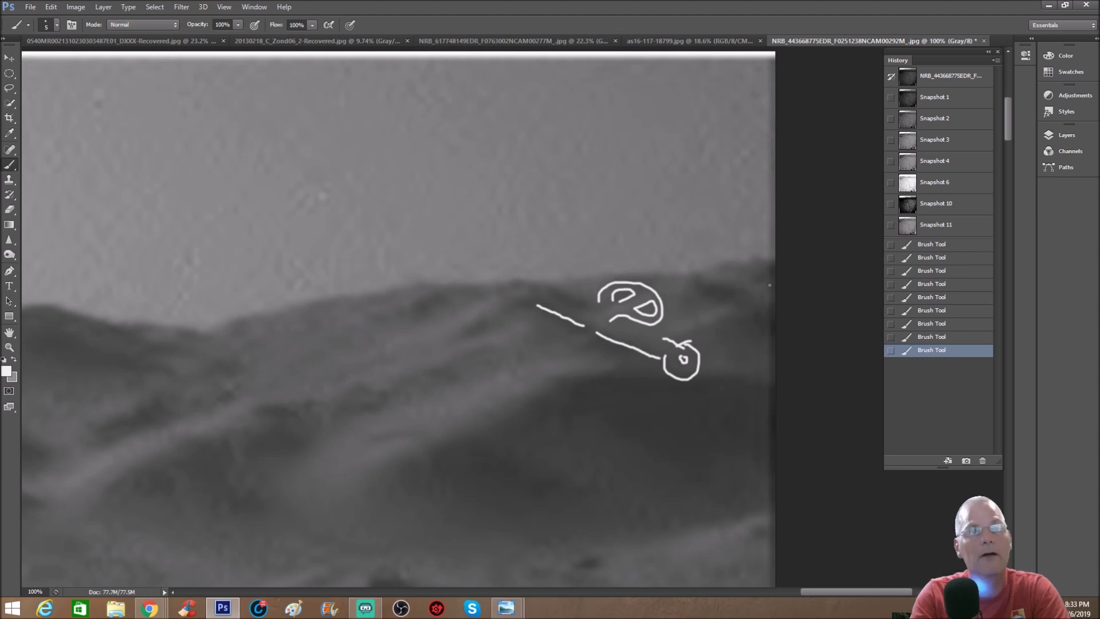
mouse_move(462, 338)
mouse_down()
mouse_move(530, 306)
mouse_move(469, 306)
mouse_move(527, 282)
mouse_move(670, 342)
mouse_up()
key(ctrl+minus)
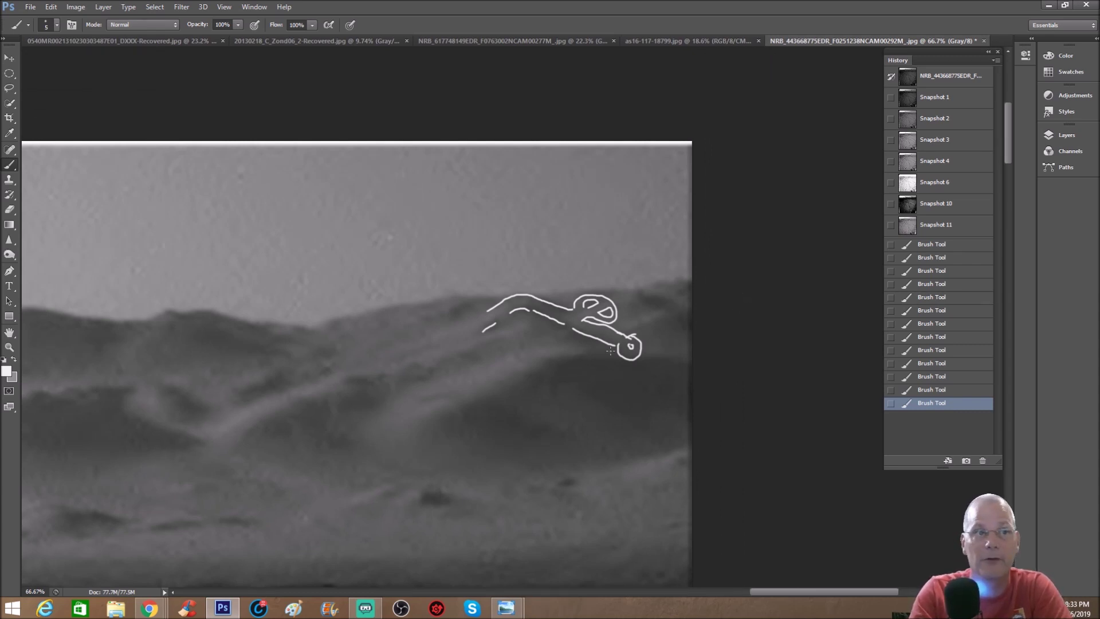
Circle in white a patch of the plain below the dark hill and draw an arrow pointing down at it
scroll(629, 393, down, 3)
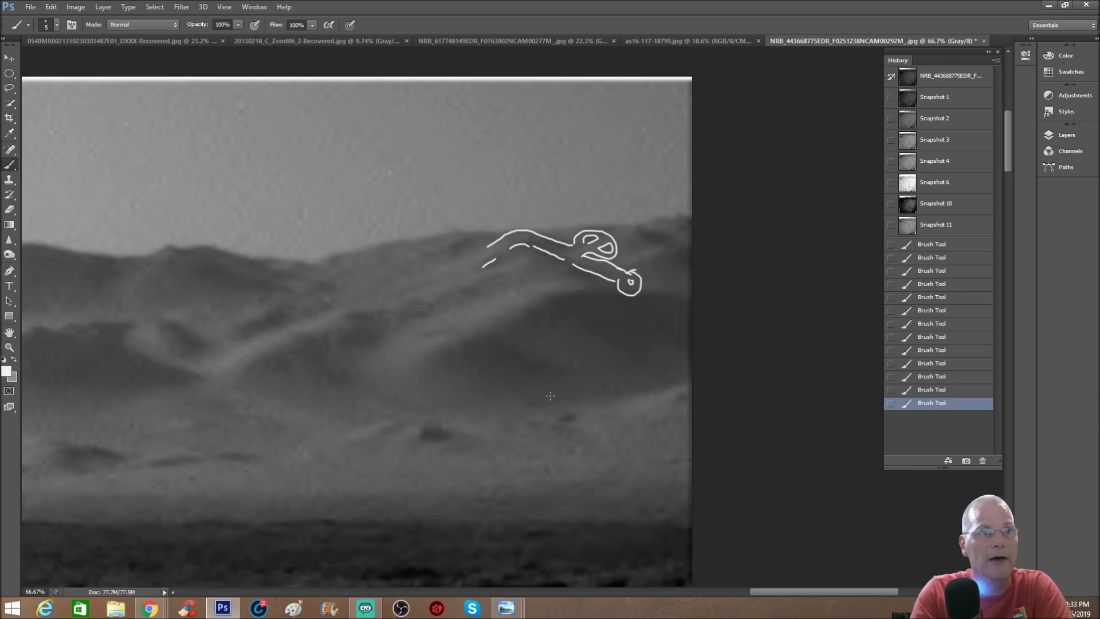
mouse_move(517, 419)
mouse_down()
mouse_move(549, 428)
mouse_move(559, 400)
mouse_move(534, 393)
mouse_move(580, 408)
mouse_move(560, 443)
mouse_move(560, 417)
mouse_move(560, 446)
mouse_move(585, 440)
mouse_up()
key(ctrl+plus)
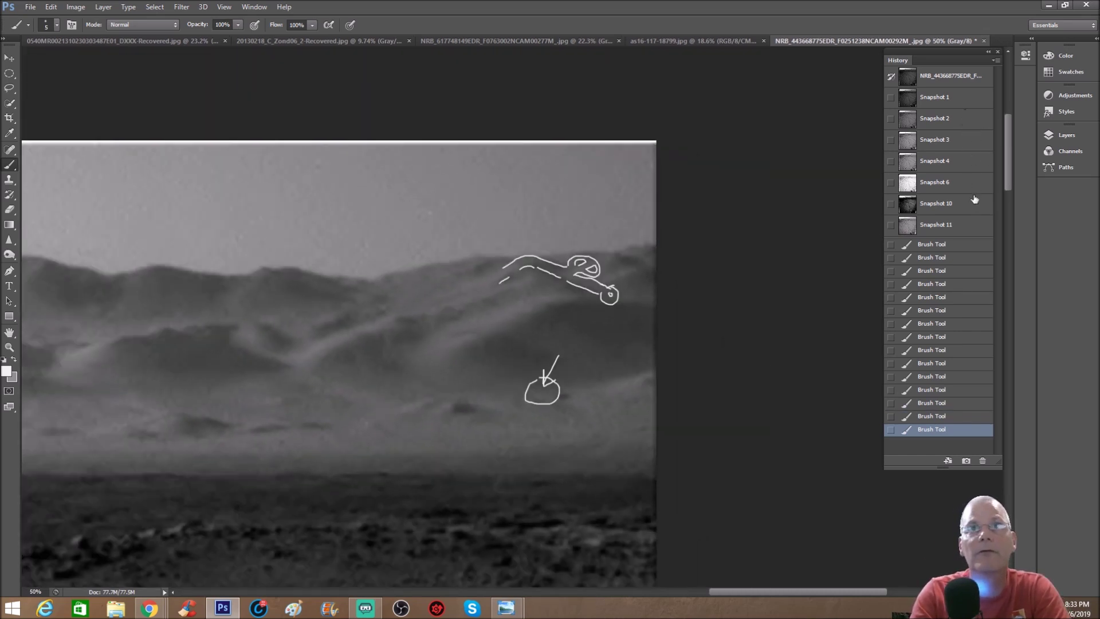
Compare the hills near the photo's right edge in Snapshot 4 and Snapshot 10, and look along the range in Snapshot 10 at 33.33%
click(969, 162)
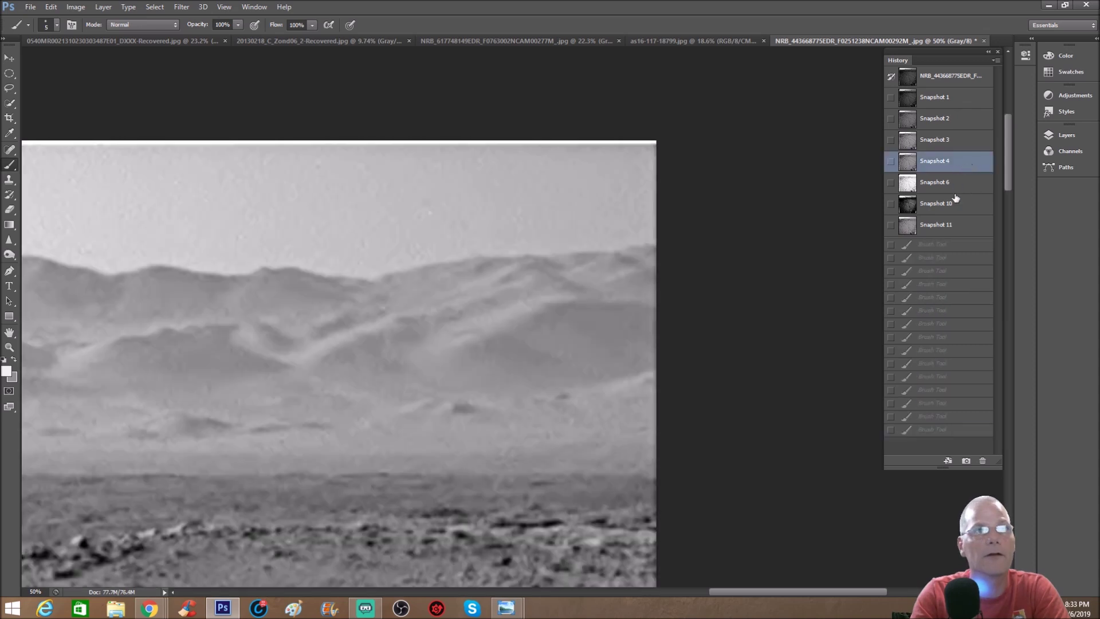
key(ctrl+plus)
key(ctrl+plus)
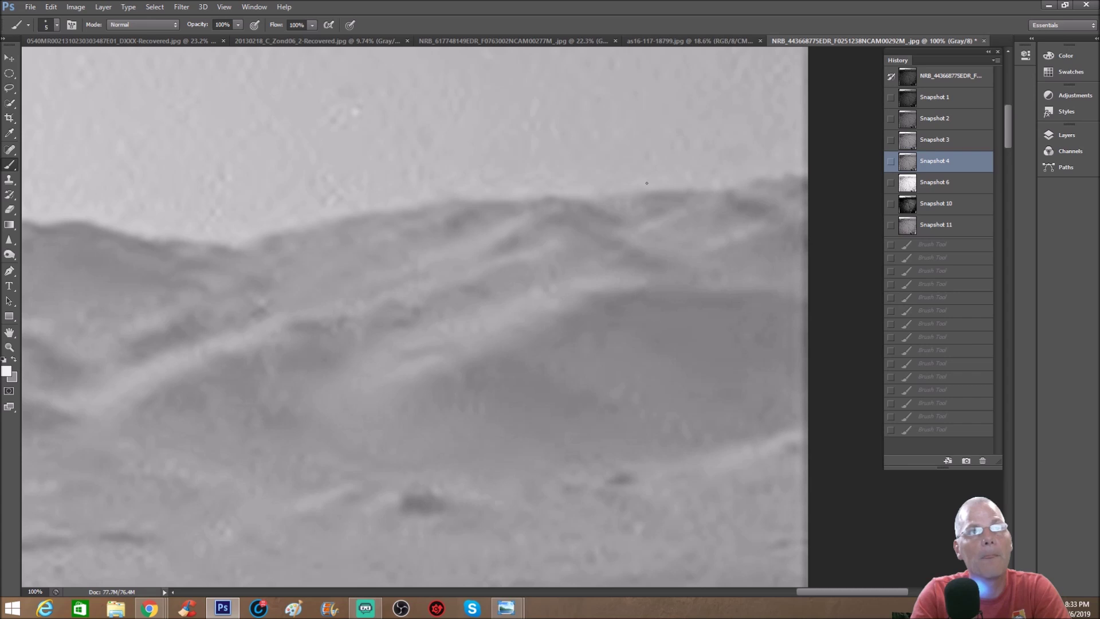
click(927, 208)
key(ctrl+minus)
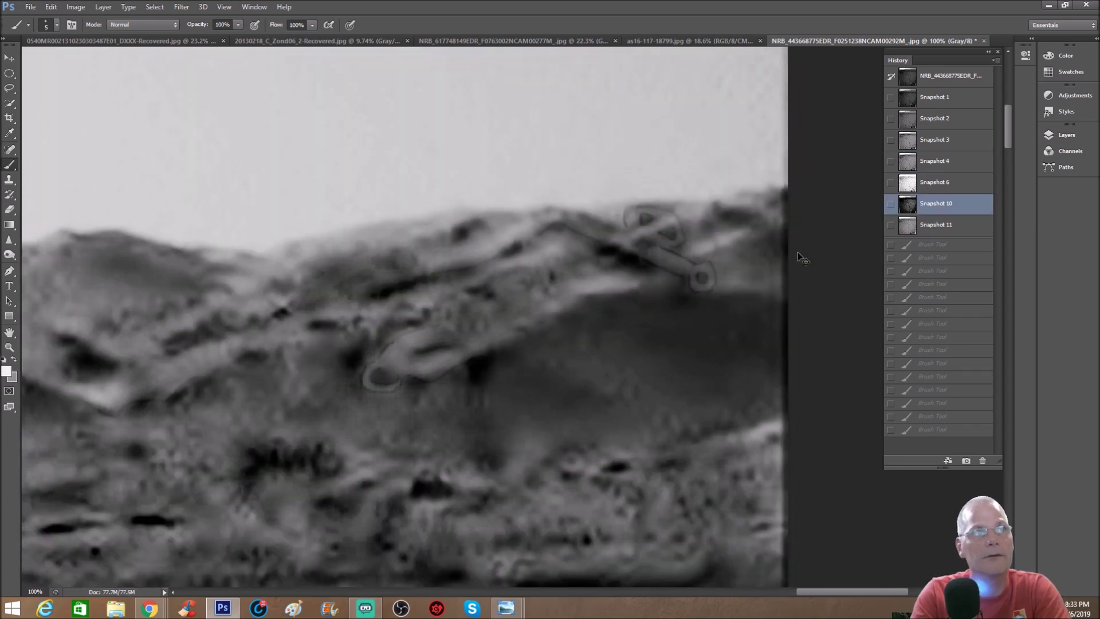
key(ctrl+minus)
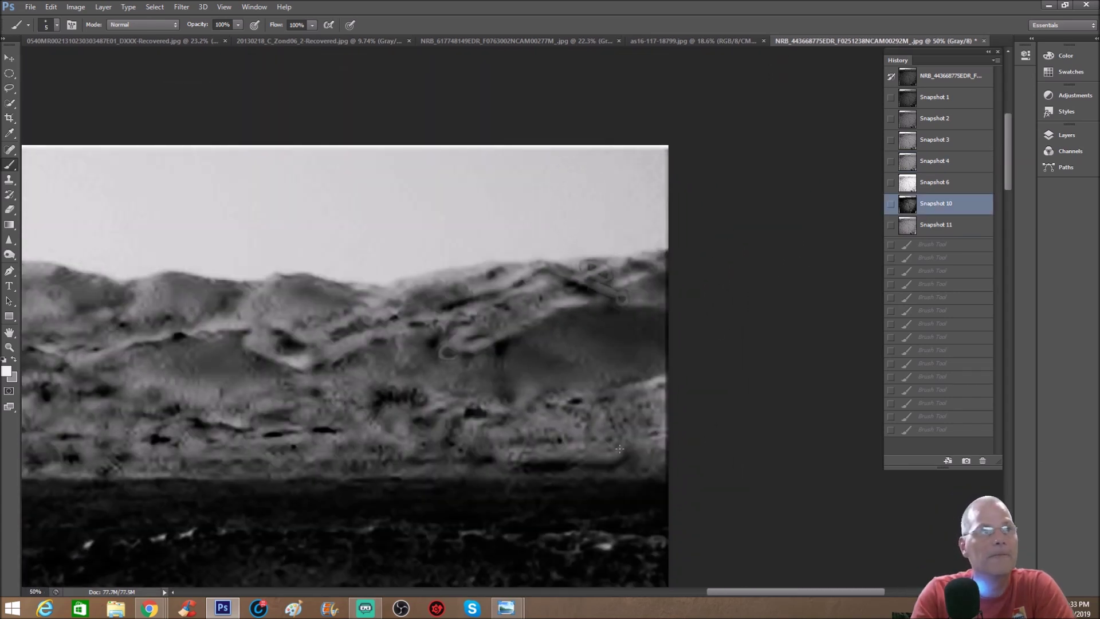
drag(746, 590, 666, 591)
key(ctrl+minus)
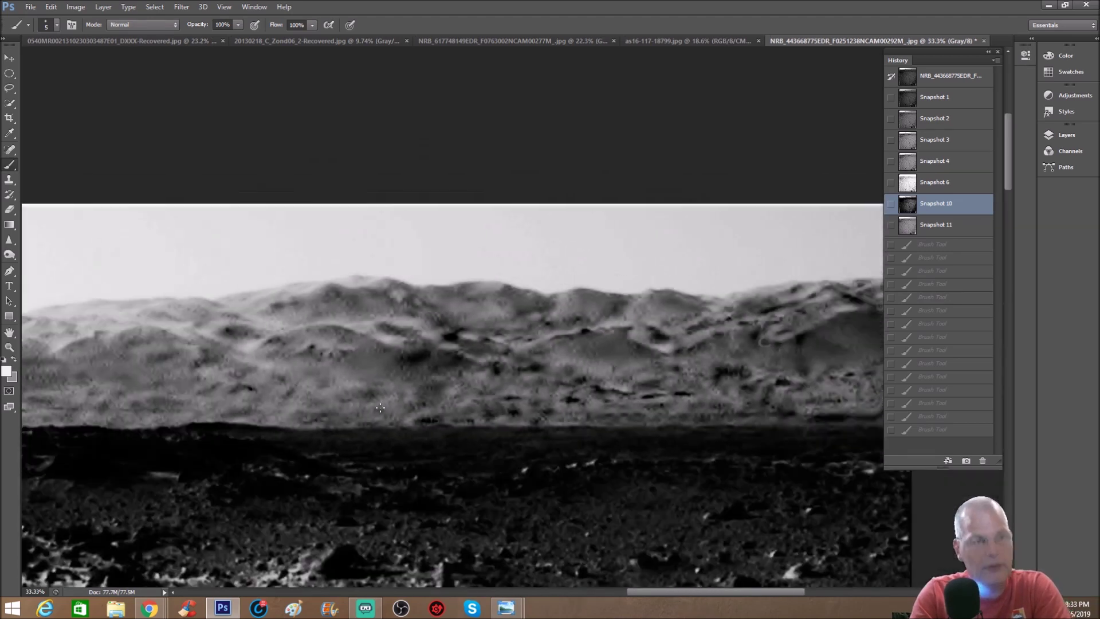
drag(669, 594, 698, 593)
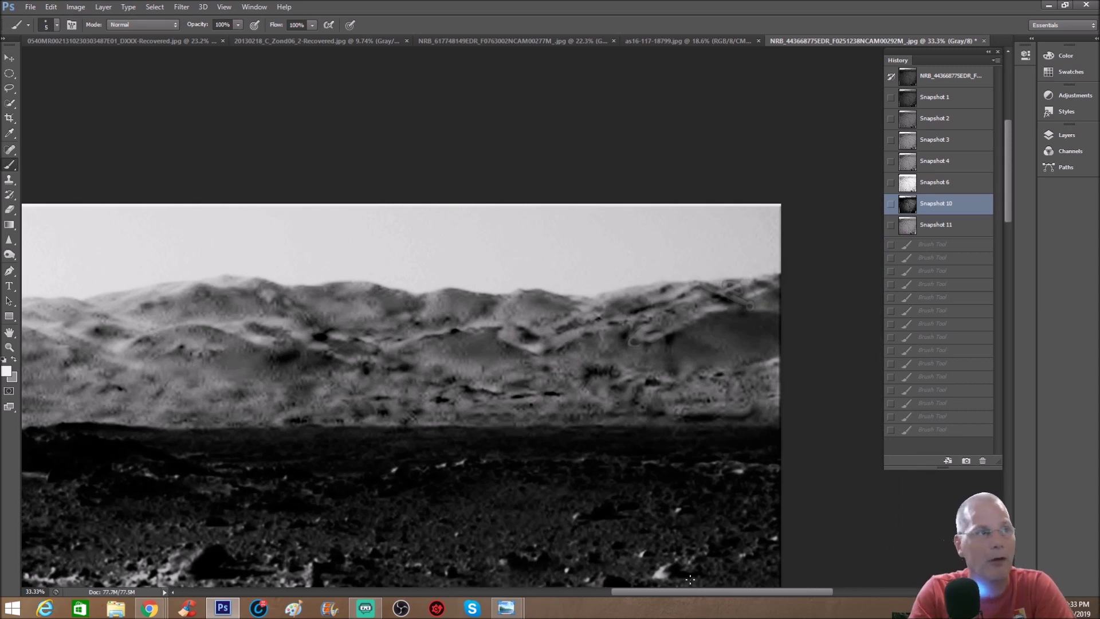
drag(660, 596, 530, 593)
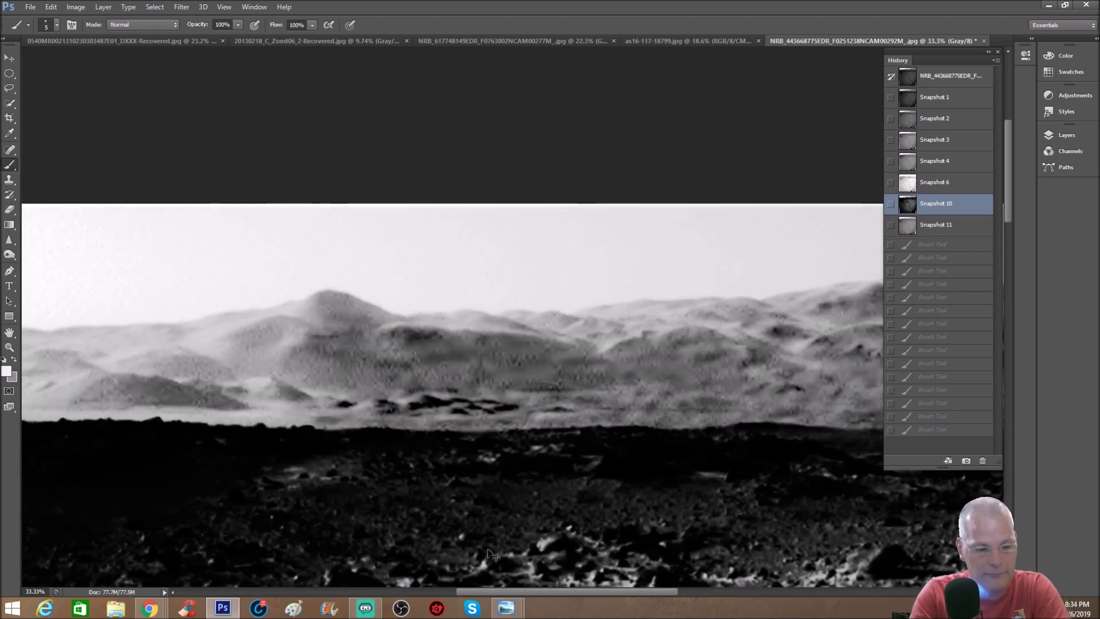
Outline in white the smooth dark hillside patch, the two flat ovals beside it, and the left half of another patch farther right
key(ctrl+plus)
key(ctrl+plus)
mouse_move(318, 355)
mouse_down()
mouse_move(310, 390)
mouse_move(320, 413)
mouse_move(398, 436)
mouse_move(443, 434)
mouse_move(450, 389)
mouse_move(378, 337)
mouse_up()
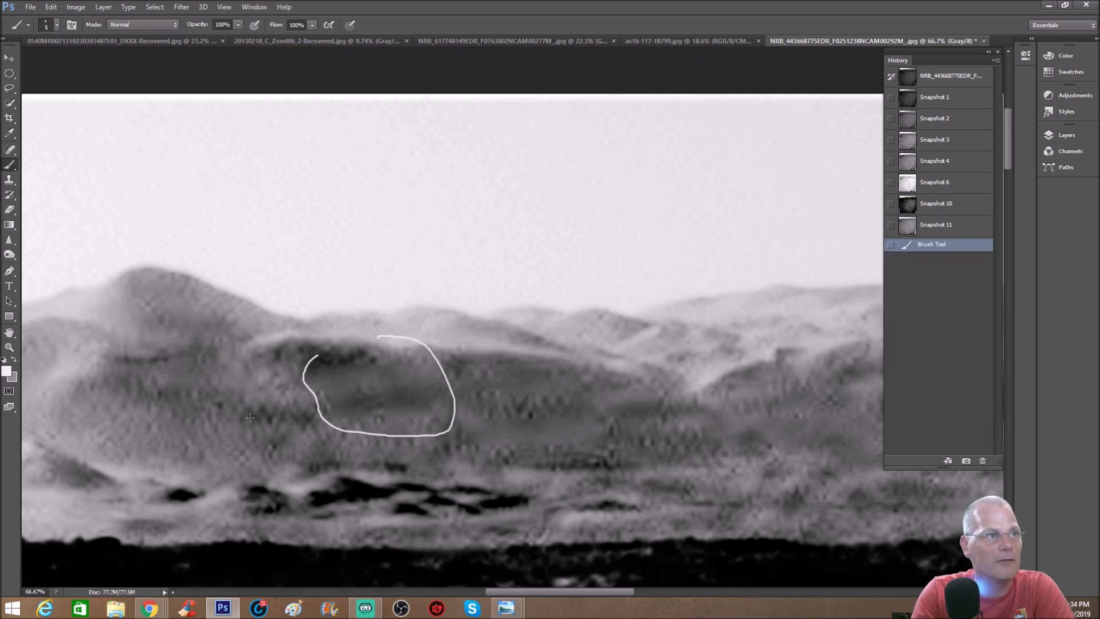
mouse_move(468, 360)
mouse_down()
mouse_move(537, 355)
mouse_move(603, 374)
mouse_move(579, 395)
mouse_move(499, 396)
mouse_move(467, 386)
mouse_move(469, 359)
mouse_up()
mouse_move(470, 411)
mouse_down()
mouse_move(612, 418)
mouse_move(558, 453)
mouse_move(448, 429)
mouse_move(474, 419)
mouse_up()
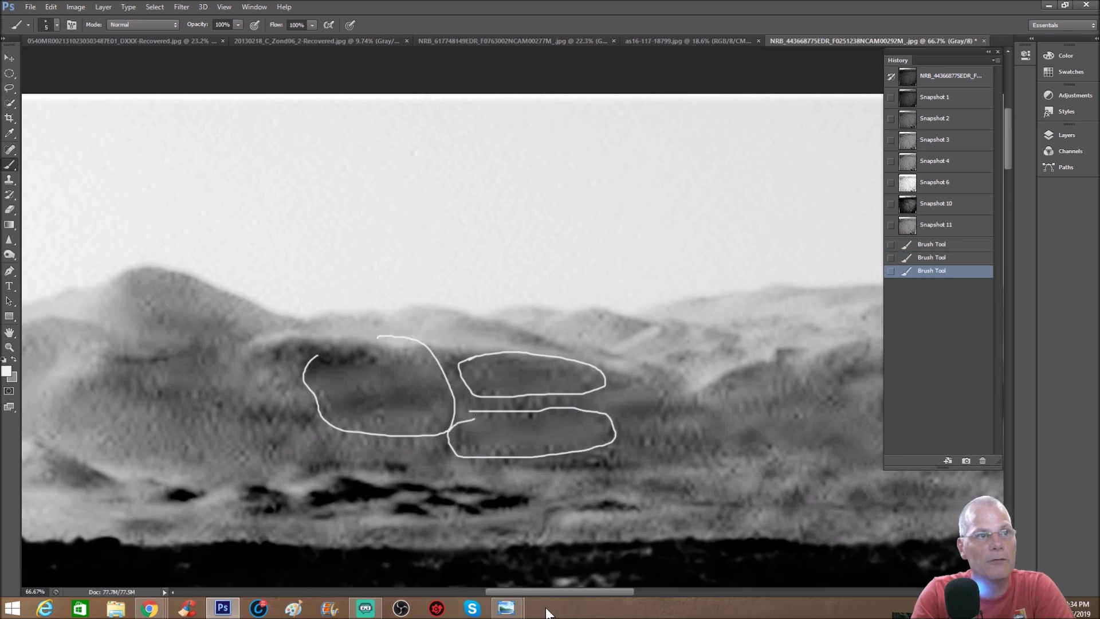
drag(566, 590, 613, 592)
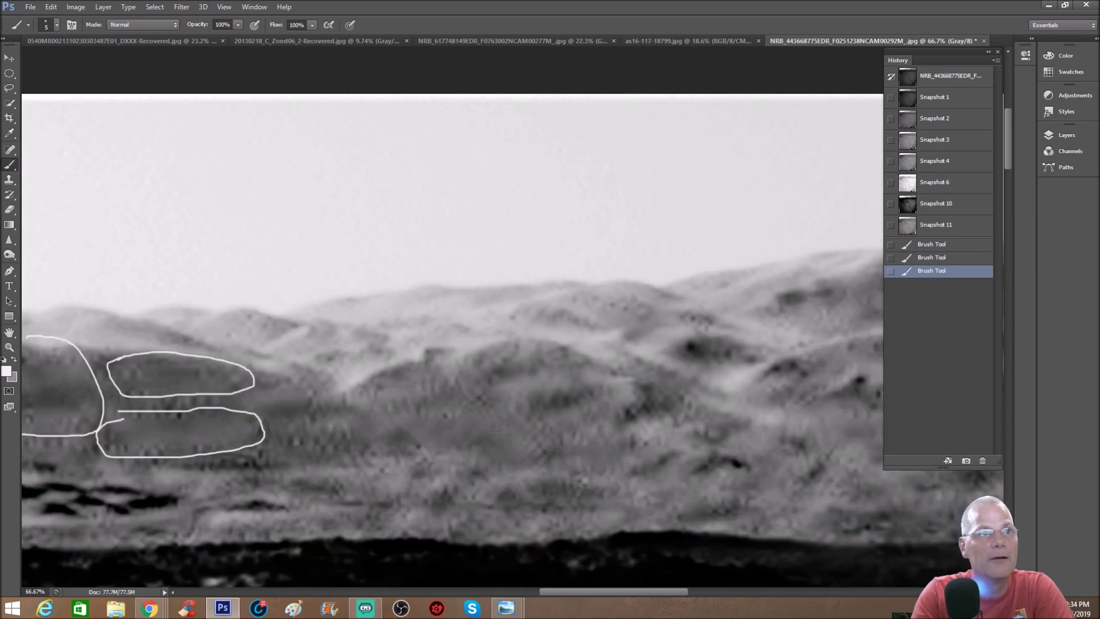
mouse_move(422, 406)
mouse_down()
mouse_move(383, 435)
mouse_move(474, 465)
mouse_up()
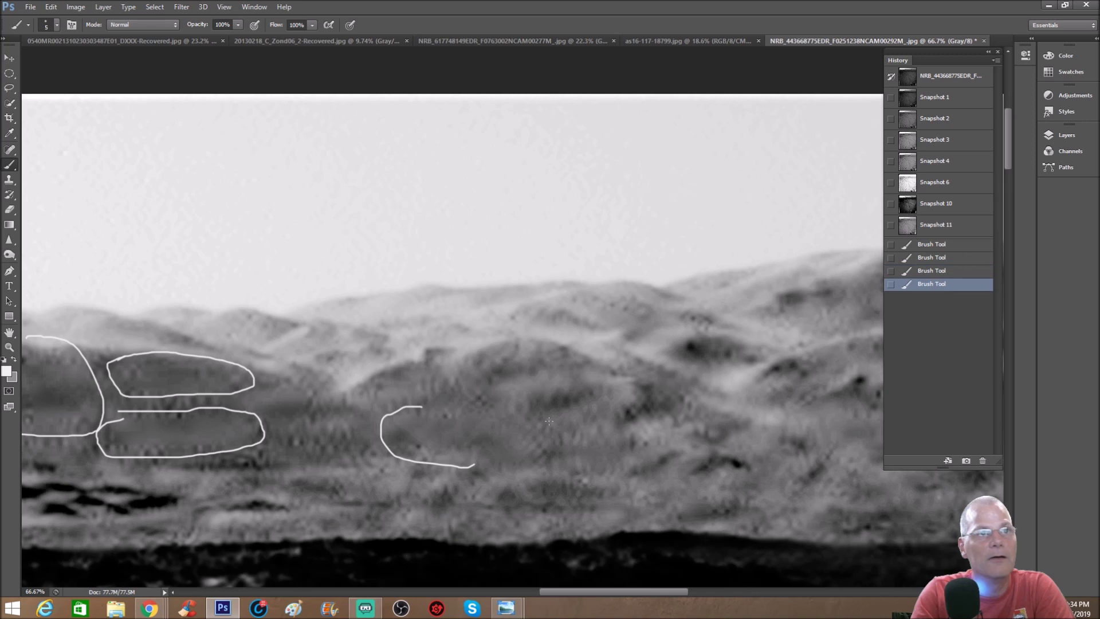
key(ctrl+minus)
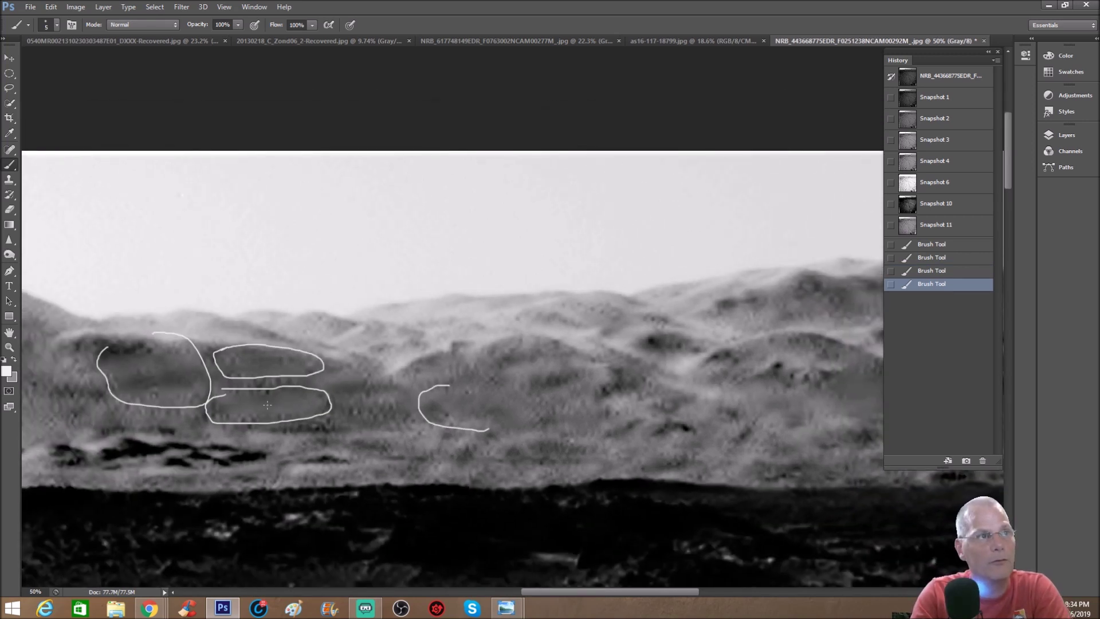
Circle in white the whole ridge section near the photo's right edge at 66.67% zoom
drag(538, 591, 730, 593)
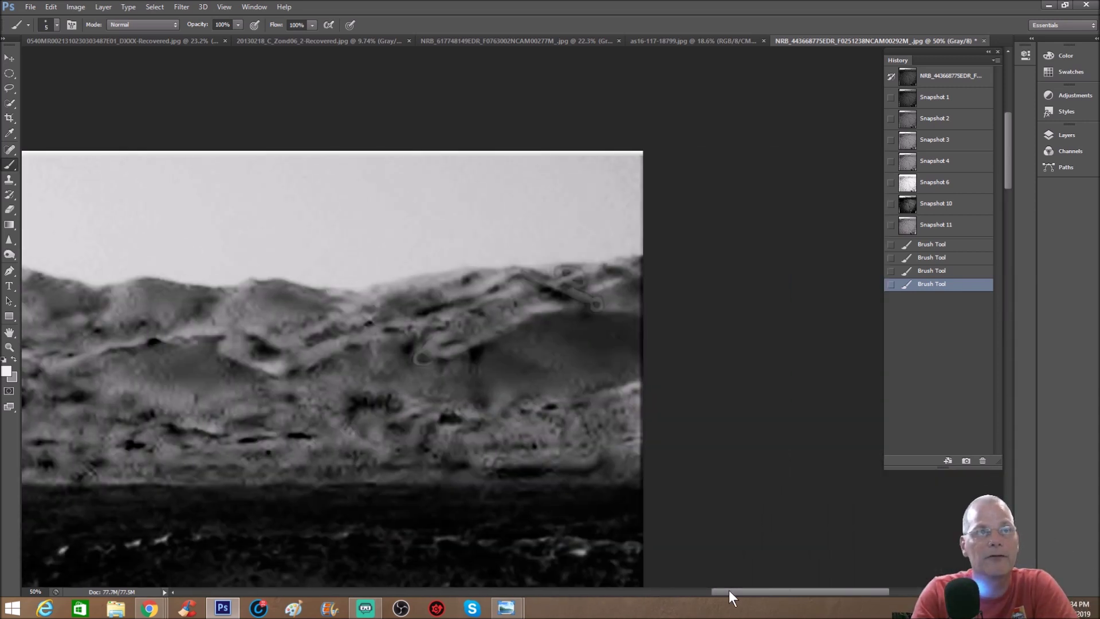
key(ctrl+plus)
mouse_move(508, 221)
mouse_down()
mouse_move(387, 249)
mouse_move(328, 336)
mouse_move(425, 411)
mouse_move(572, 379)
mouse_move(657, 326)
mouse_move(629, 239)
mouse_move(461, 228)
mouse_up()
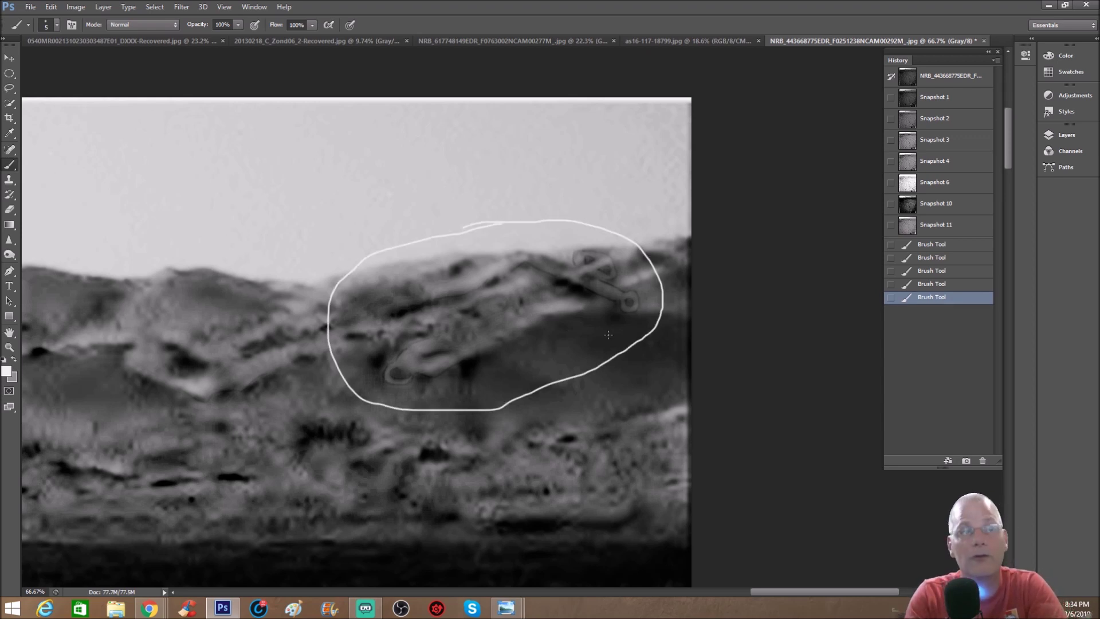
key(ctrl+minus)
key(ctrl+minus)
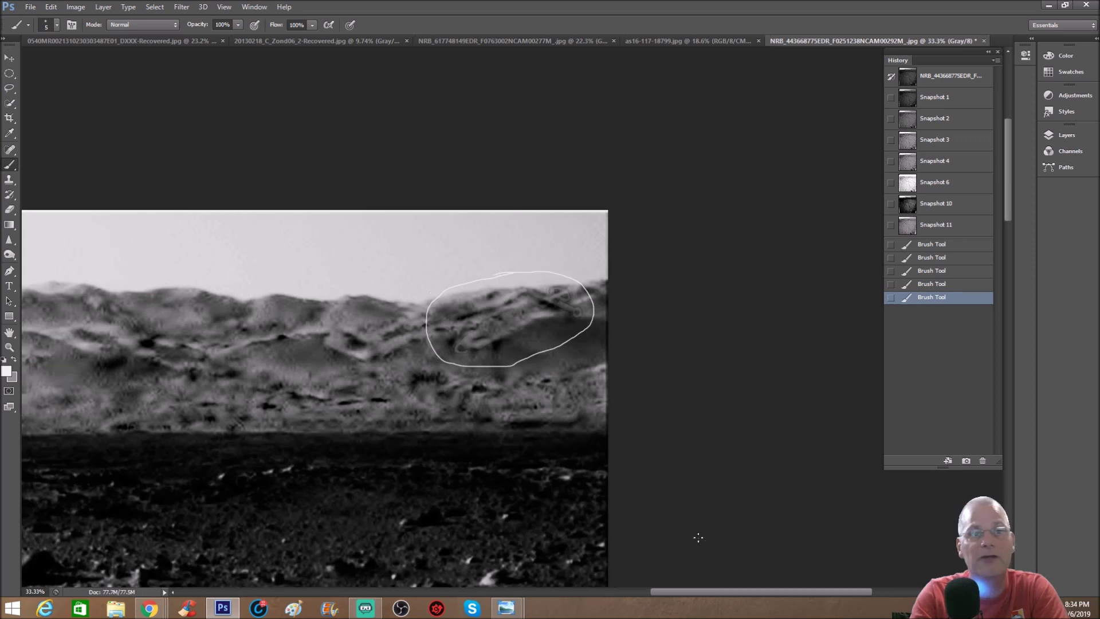
Draw a vertical white line down the middle of the distant hills and a diagonal line across the dark foreground
drag(737, 597, 634, 589)
drag(550, 417, 554, 314)
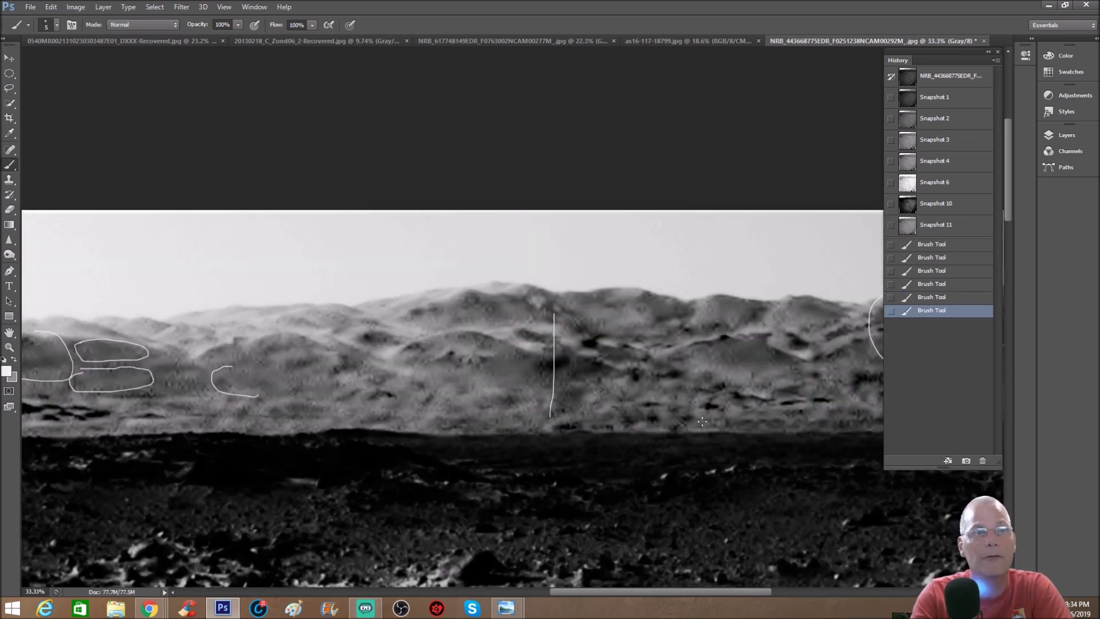
drag(669, 446, 585, 560)
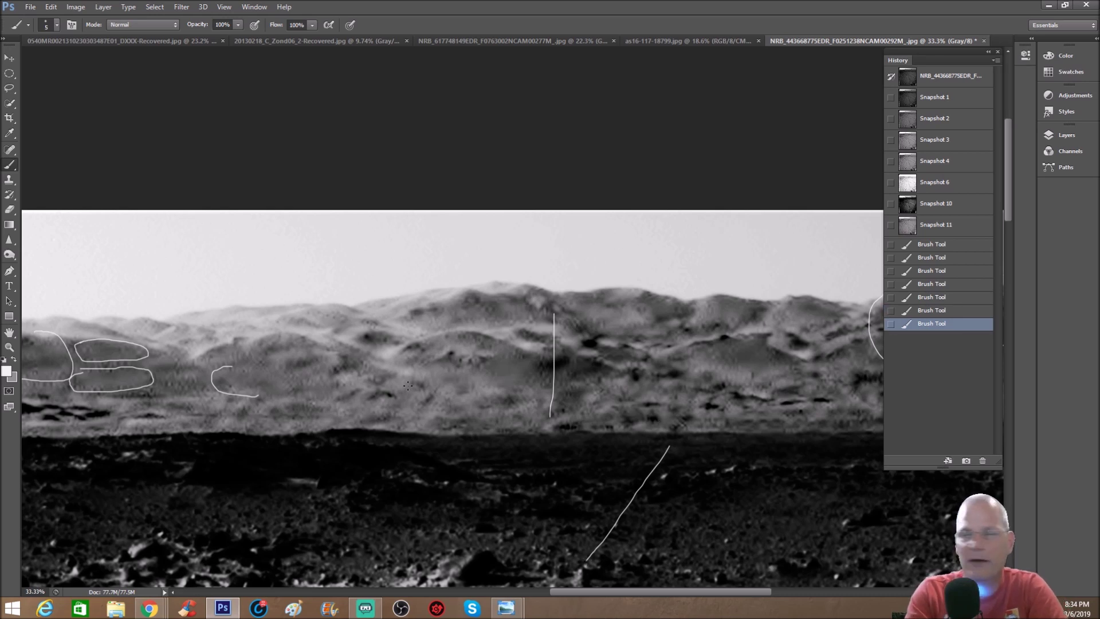
scroll(408, 387, down, 1)
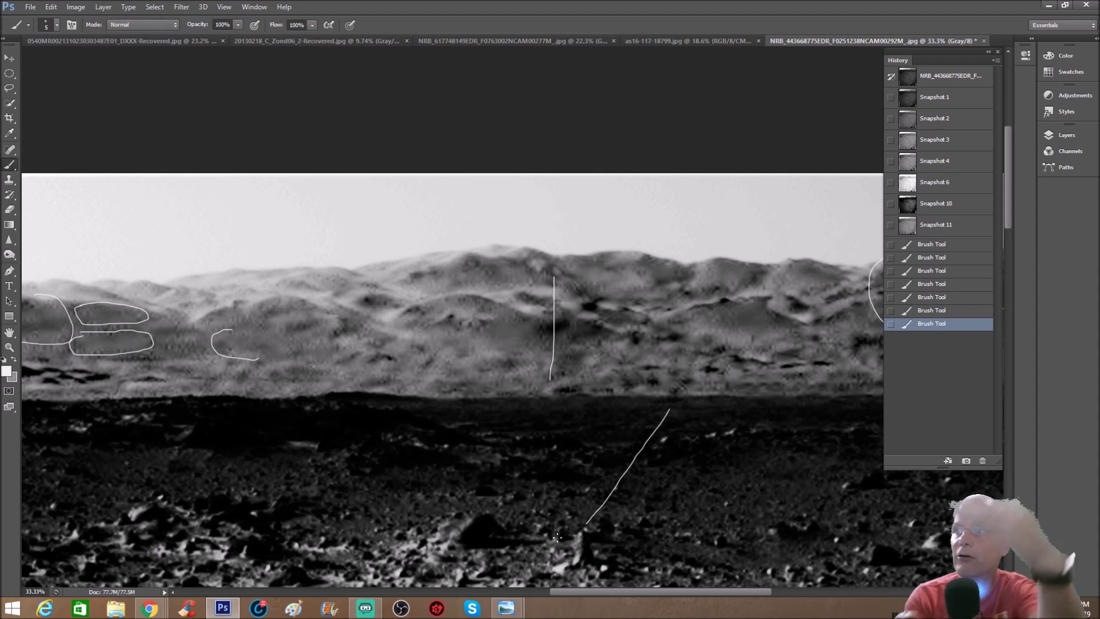
key(ctrl+minus)
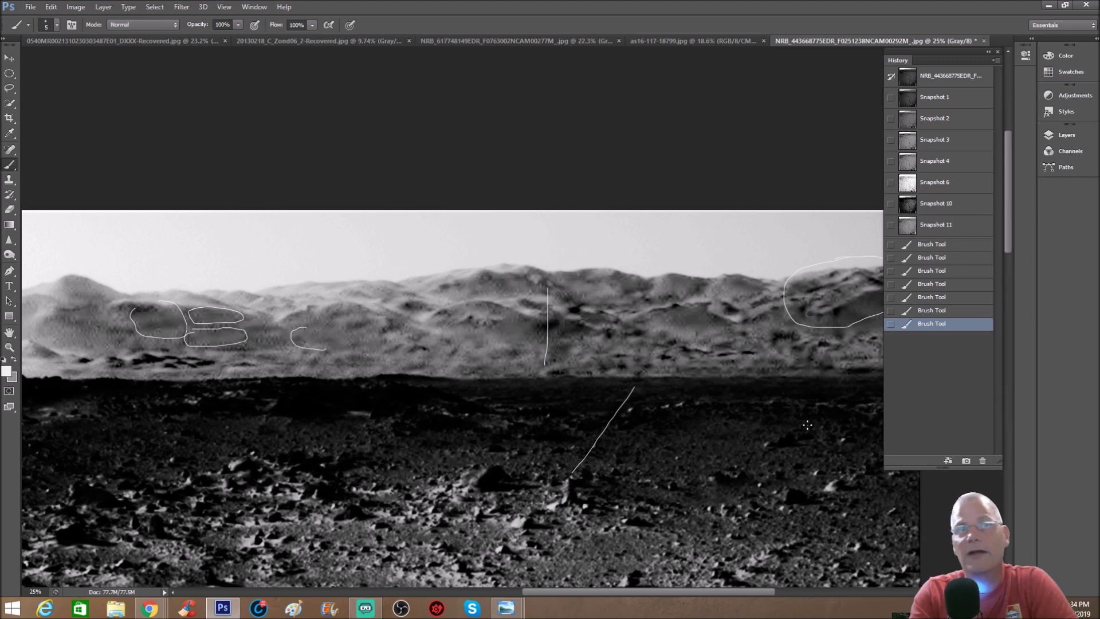
Restore Snapshot 11 and draw a stepped yellow line beside the end of the dark foreground ridge at 50% zoom
click(972, 237)
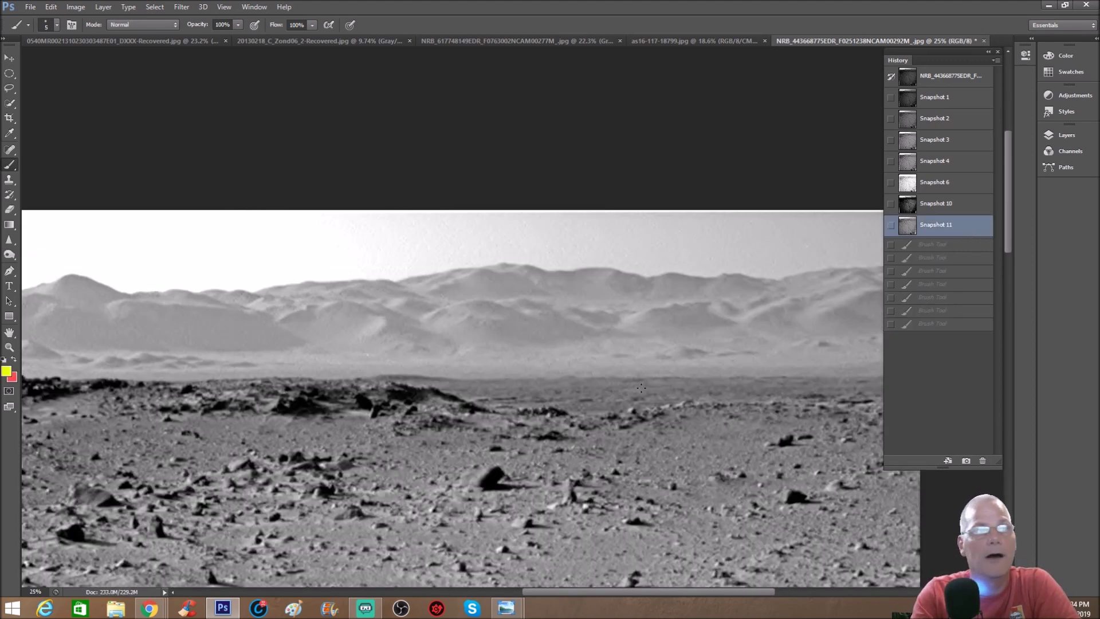
drag(661, 590, 695, 582)
key(ctrl+plus)
key(ctrl+plus)
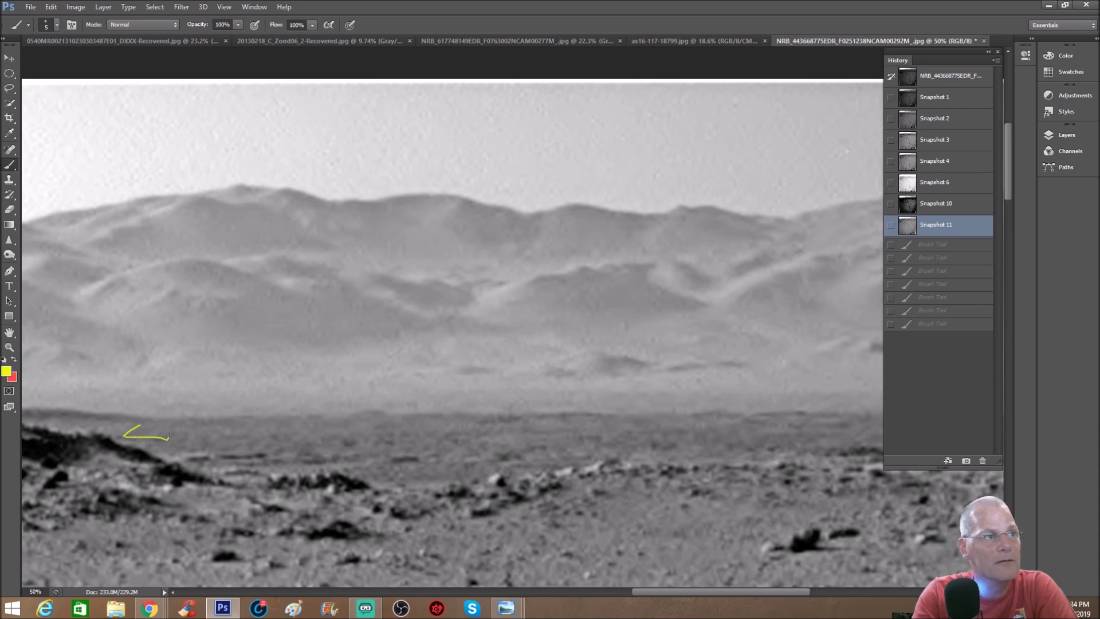
drag(200, 449, 229, 435)
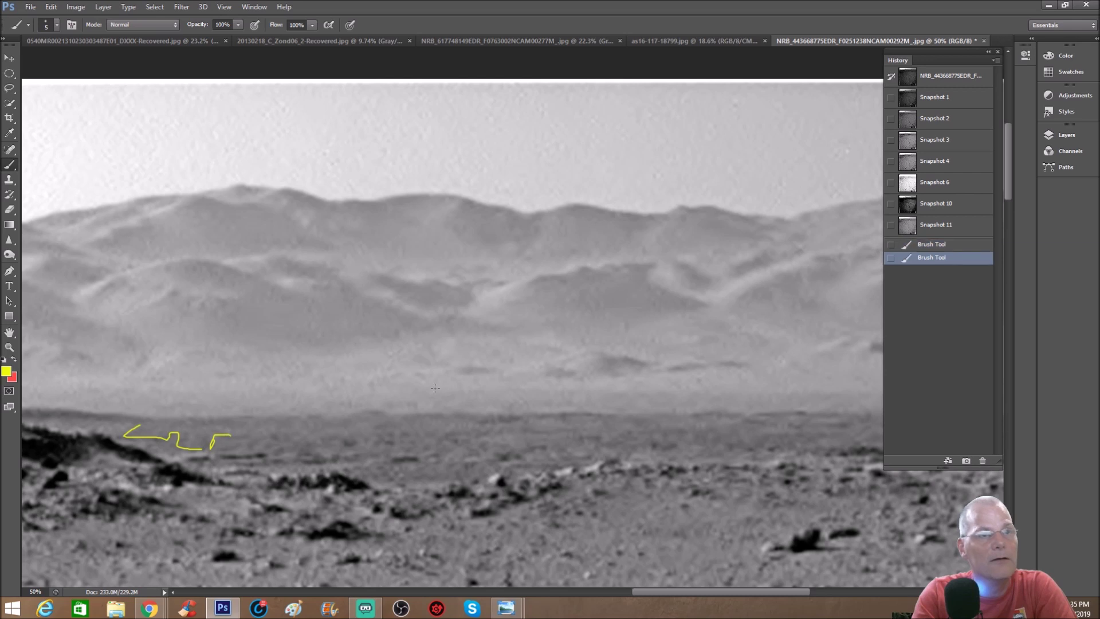
Examine the highlighted oval area on the rocks near the photo's left edge at 66.67% zoom
key(ctrl+minus)
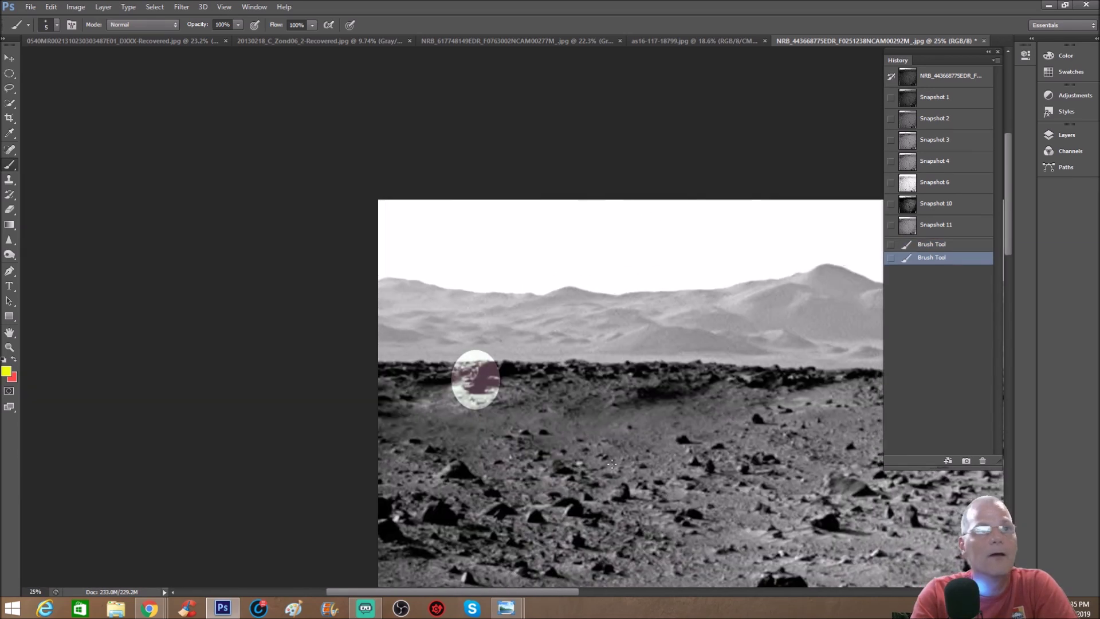
key(ctrl+plus)
key(ctrl+plus)
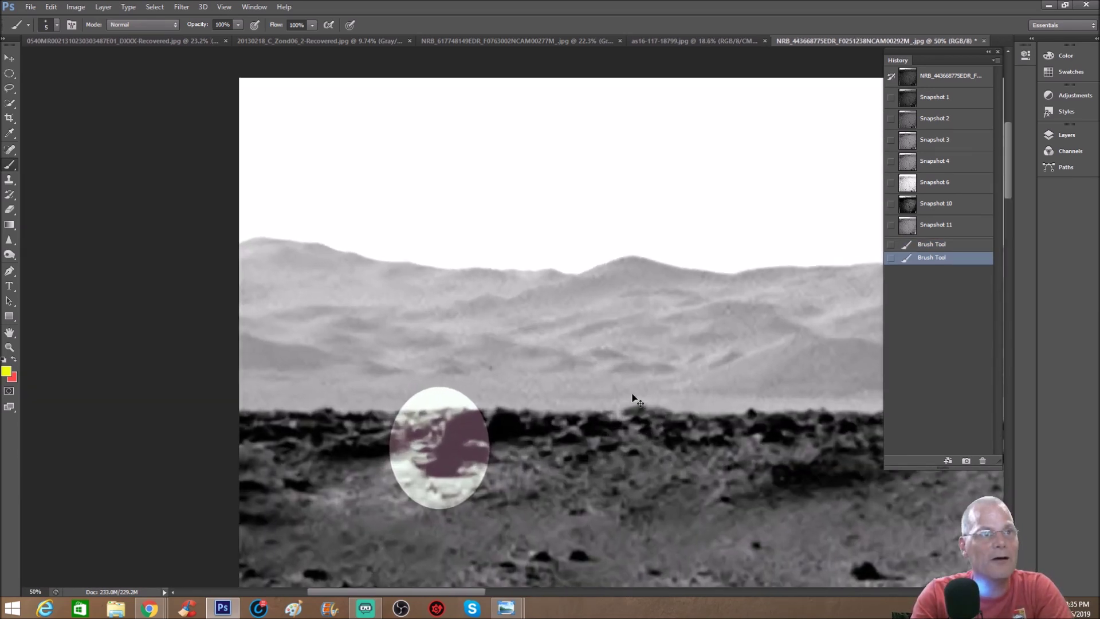
key(ctrl+plus)
scroll(498, 430, down, 2)
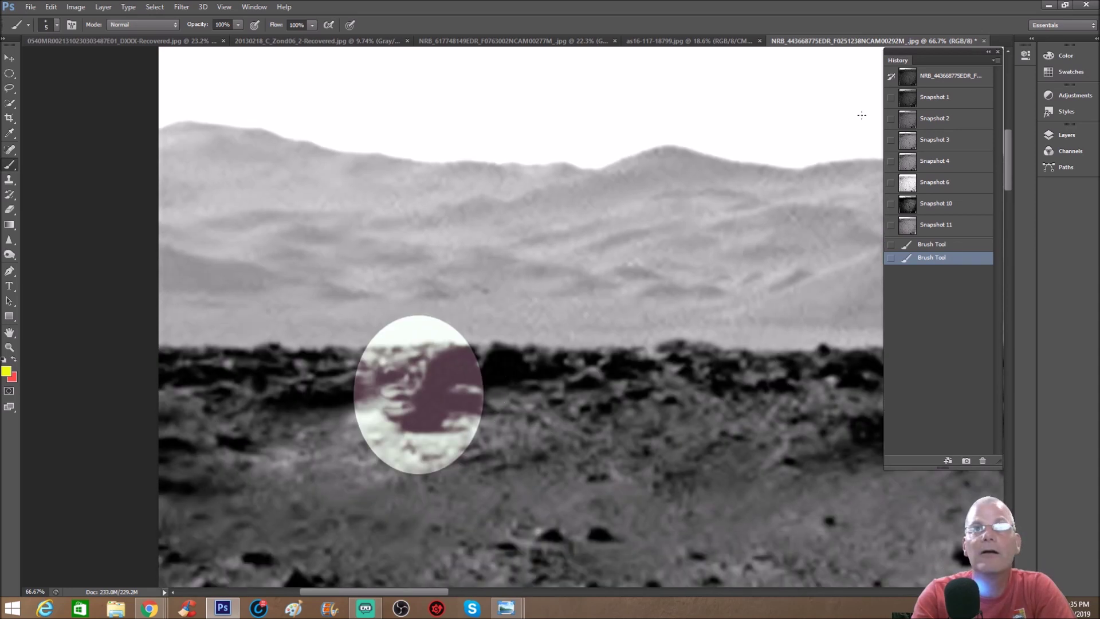
Compare the dark figure-like shadow among the left-hand rocks in Snapshots 1, 2, 3, 4 and 6 at 100% zoom
click(953, 108)
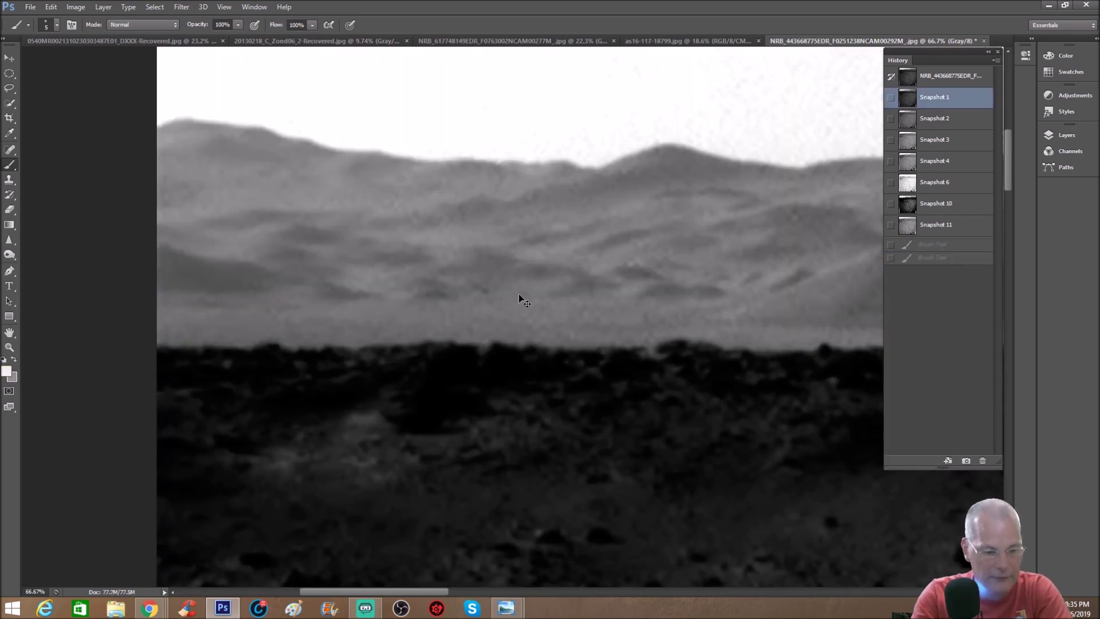
key(ctrl+plus)
mouse_move(304, 408)
mouse_down()
mouse_move(326, 364)
mouse_move(438, 341)
mouse_move(431, 493)
mouse_move(285, 495)
mouse_move(304, 406)
mouse_up()
click(949, 118)
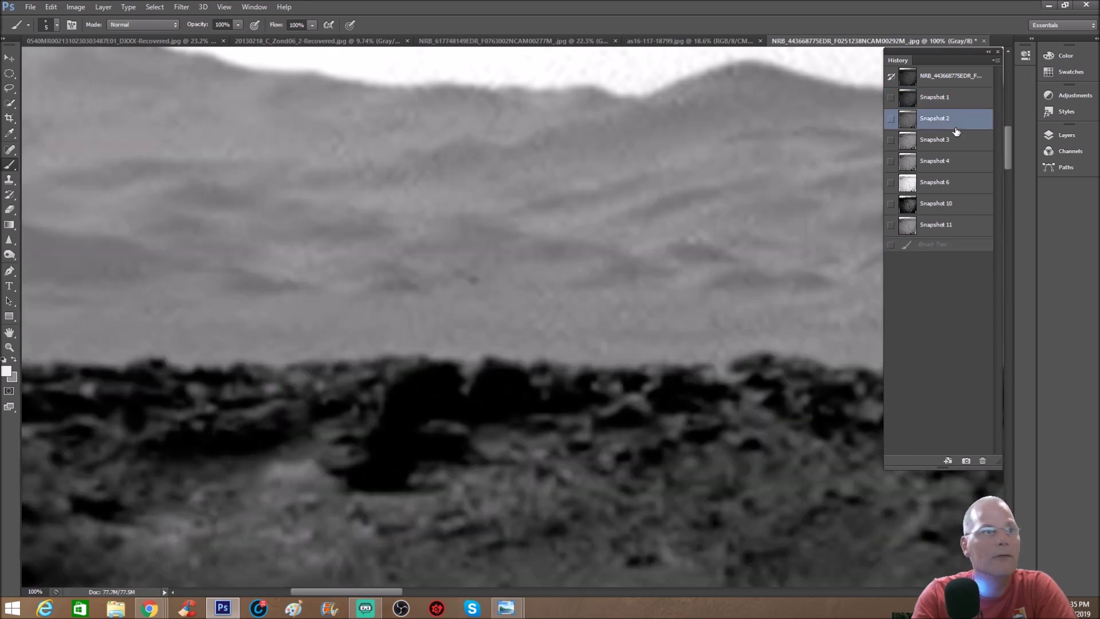
click(951, 148)
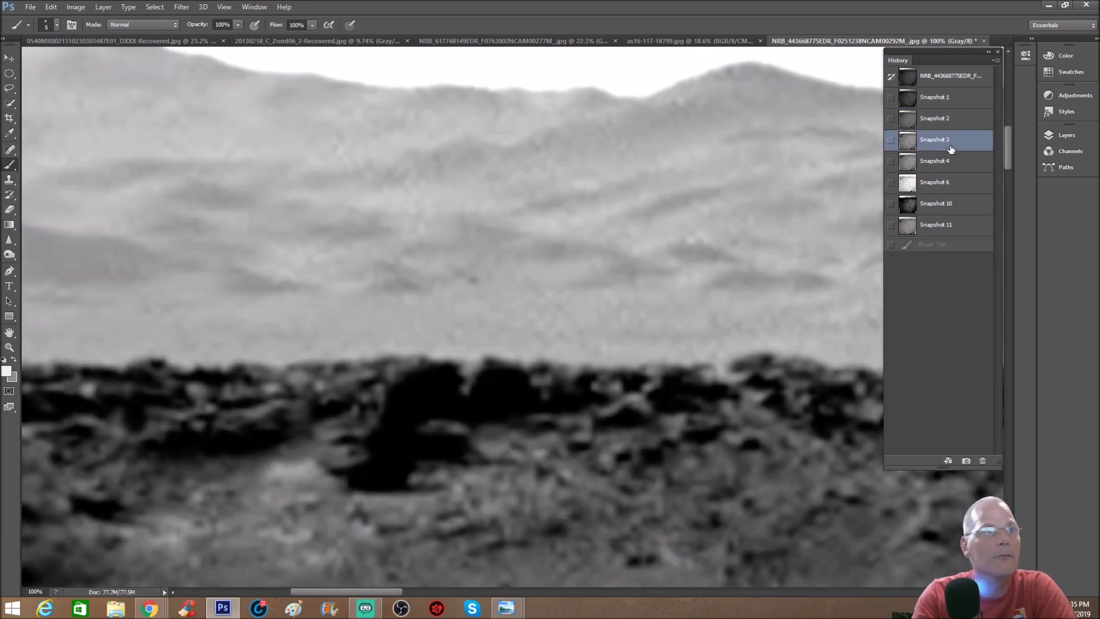
click(952, 161)
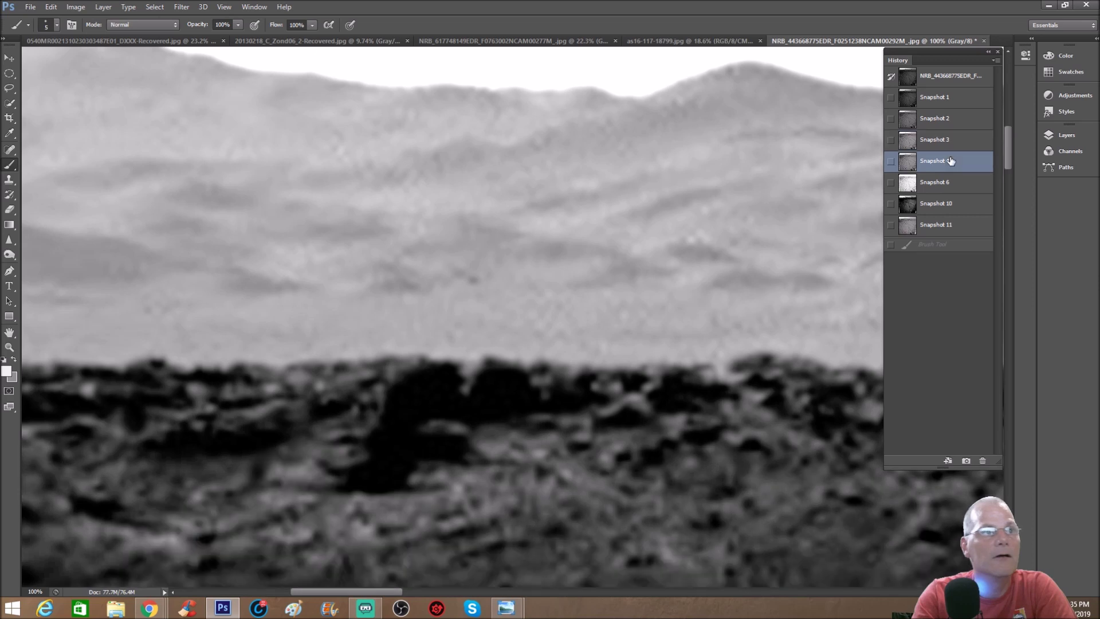
click(939, 183)
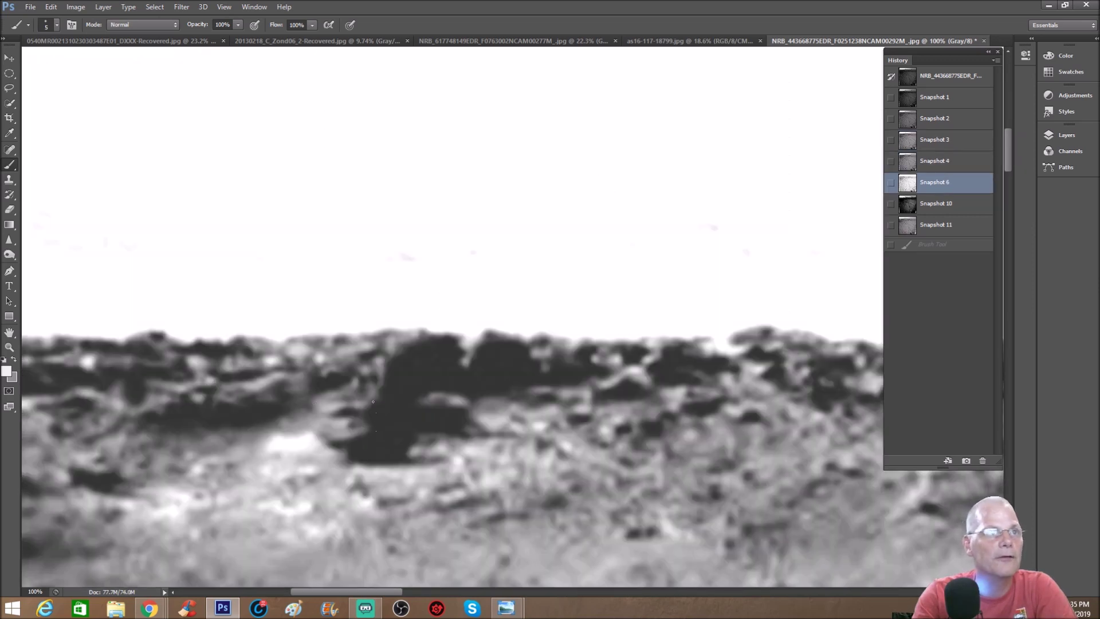